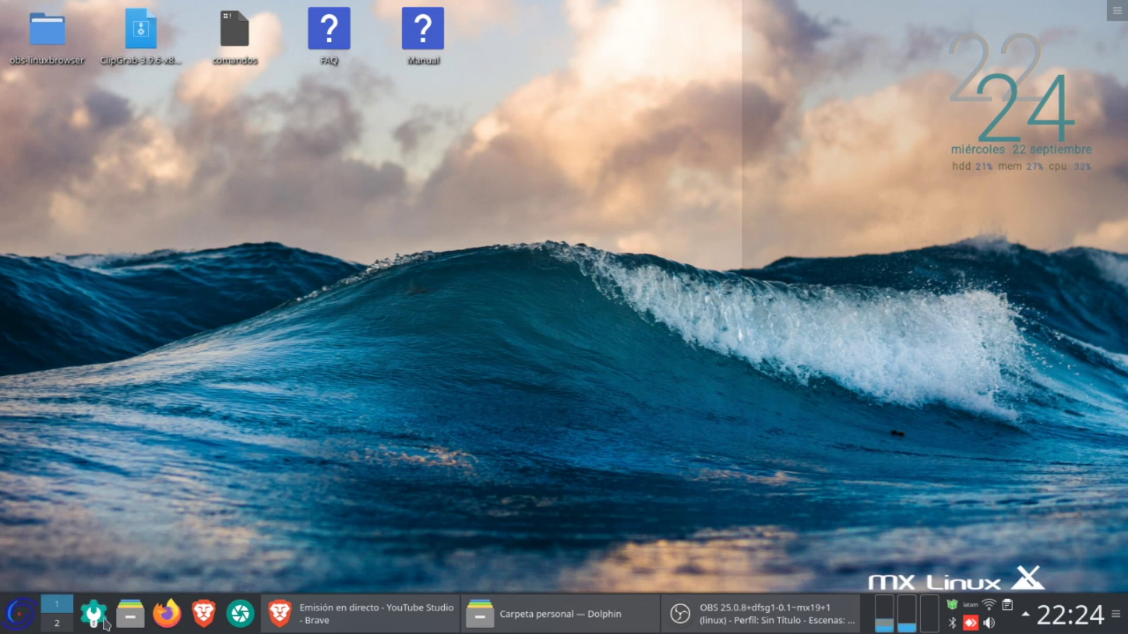
# Open COORRECIONVENTAS.mkv from the home folder in the video player, return it to the beginning and close the player.
pyautogui.click(126, 618)
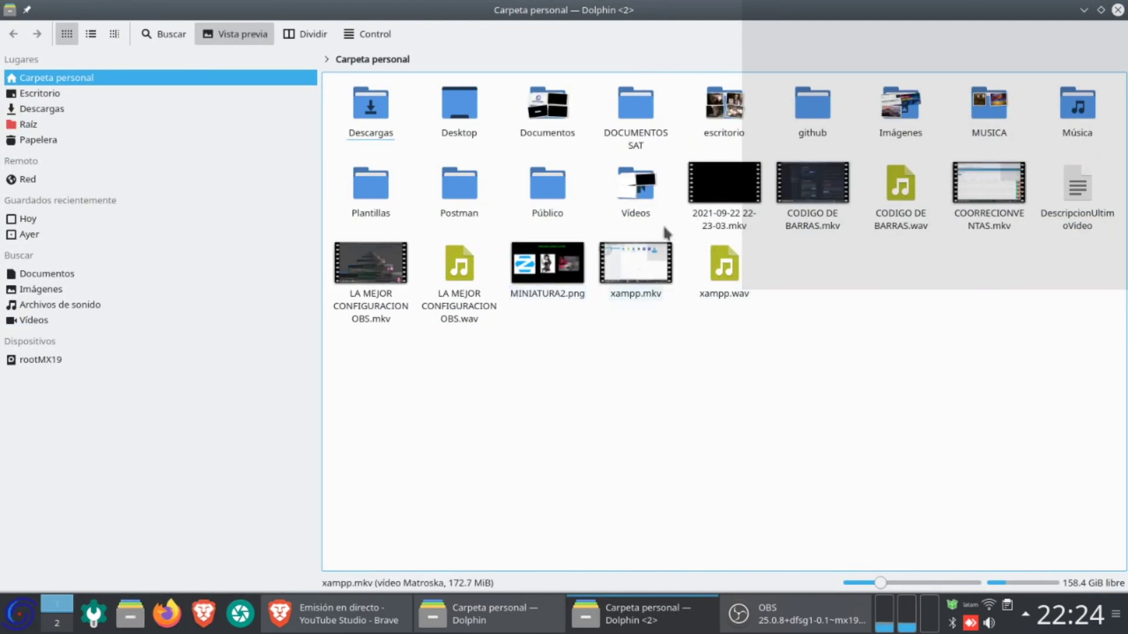
pyautogui.doubleClick(988, 203)
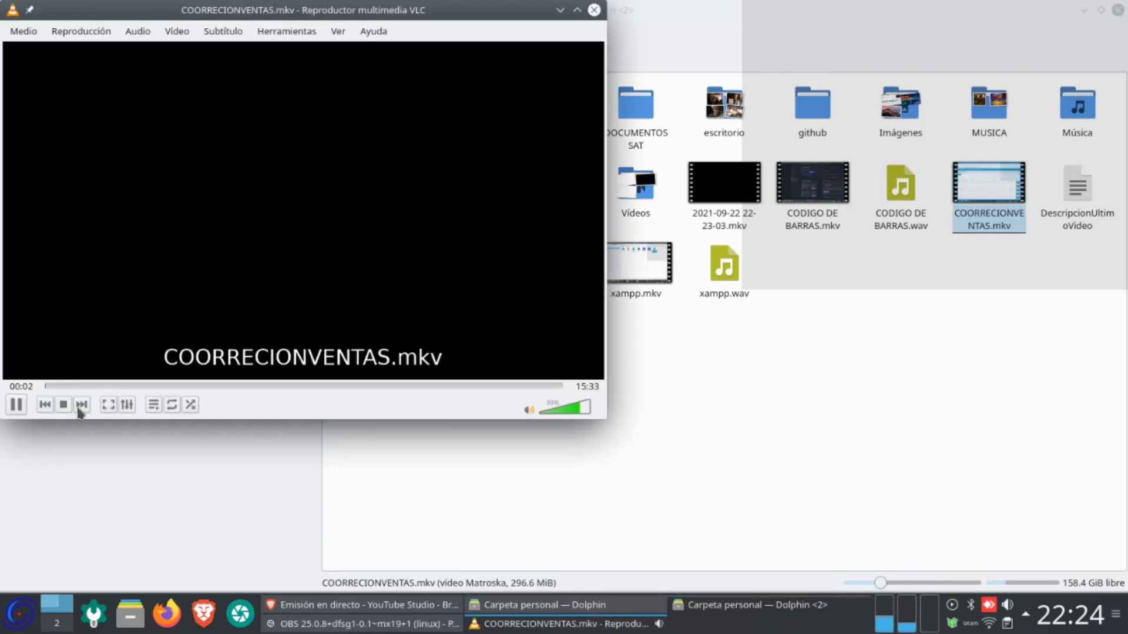
pyautogui.moveTo(47, 386); pyautogui.dragTo(5, 388)
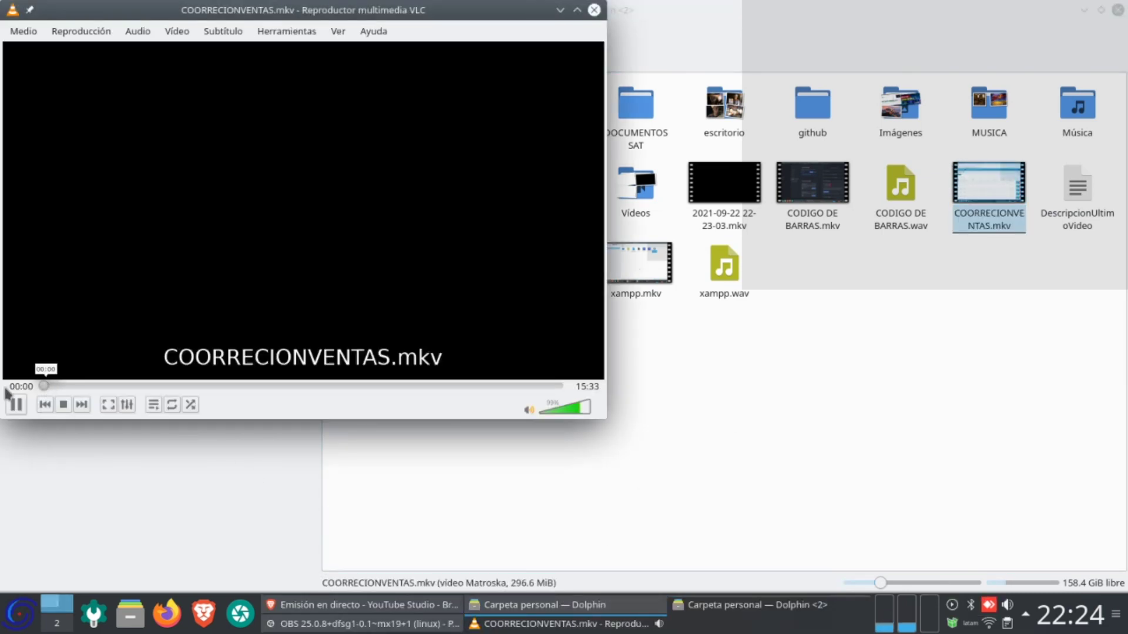
pyautogui.click(594, 9)
# Launch Audacity and dismiss its welcome dialog.
pyautogui.click(21, 621)
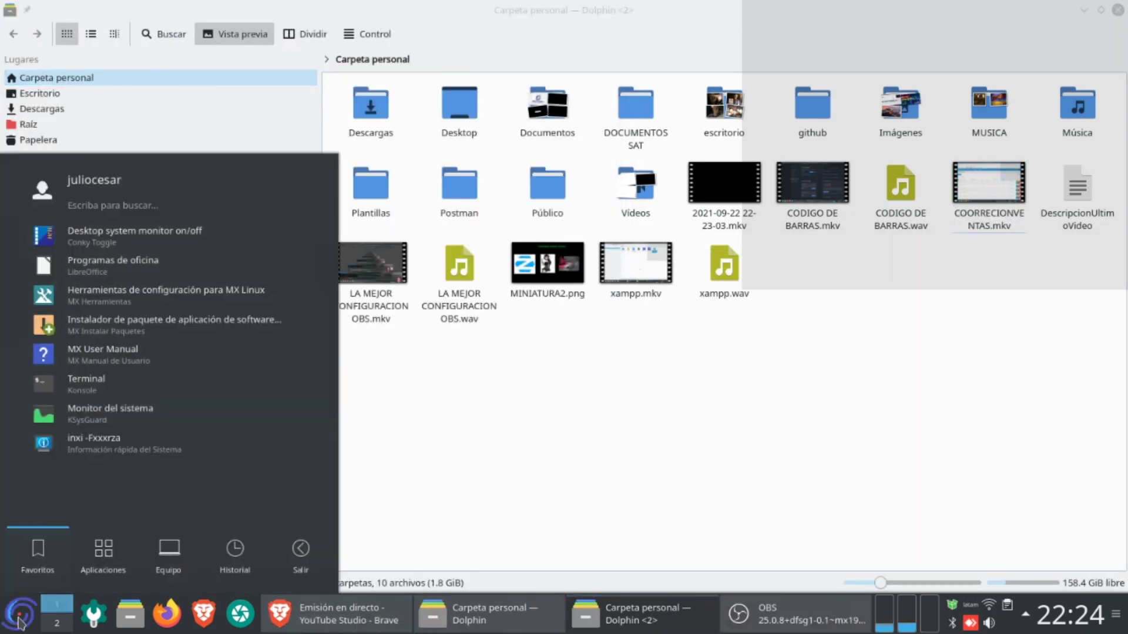
pyautogui.write('aud')
pyautogui.press('Return')
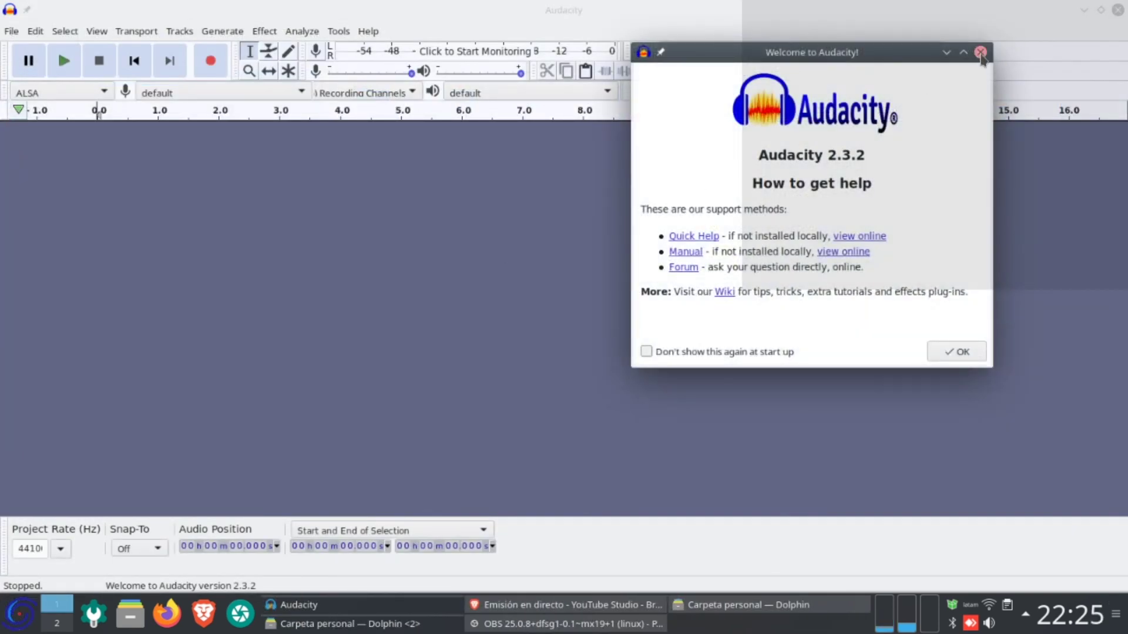
pyautogui.click(981, 54)
# Import COORRECIONVENTAS.mkv from the home folder into the Audacity project and maximize the project window.
pyautogui.moveTo(576, 13); pyautogui.dragTo(709, 318)
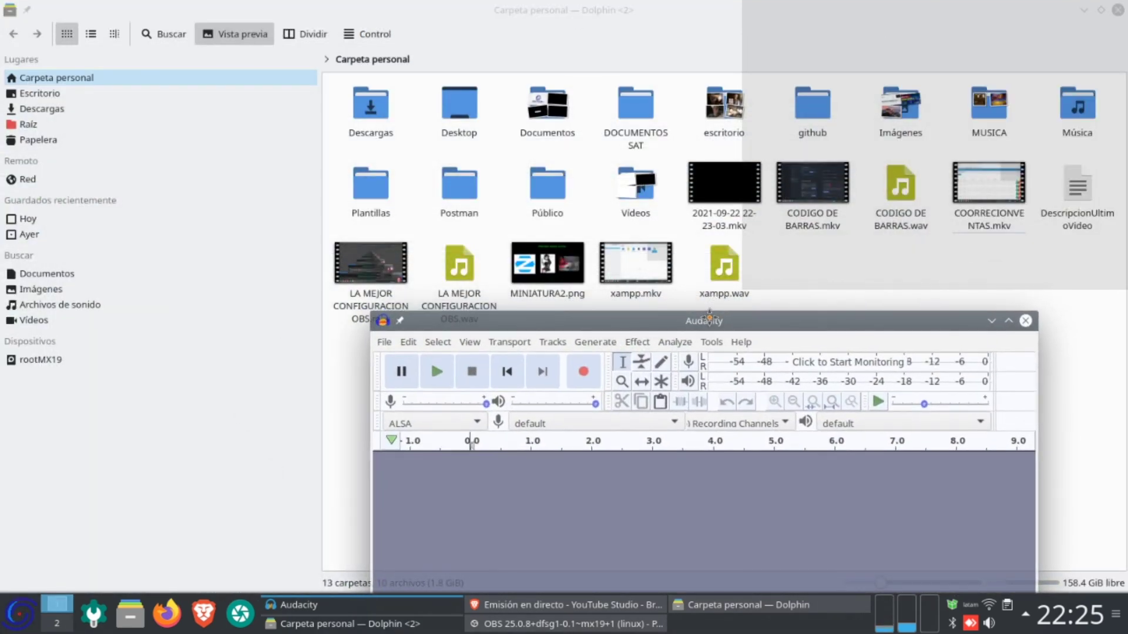
pyautogui.moveTo(709, 318); pyautogui.dragTo(565, 147)
pyautogui.moveTo(989, 183); pyautogui.dragTo(478, 331)
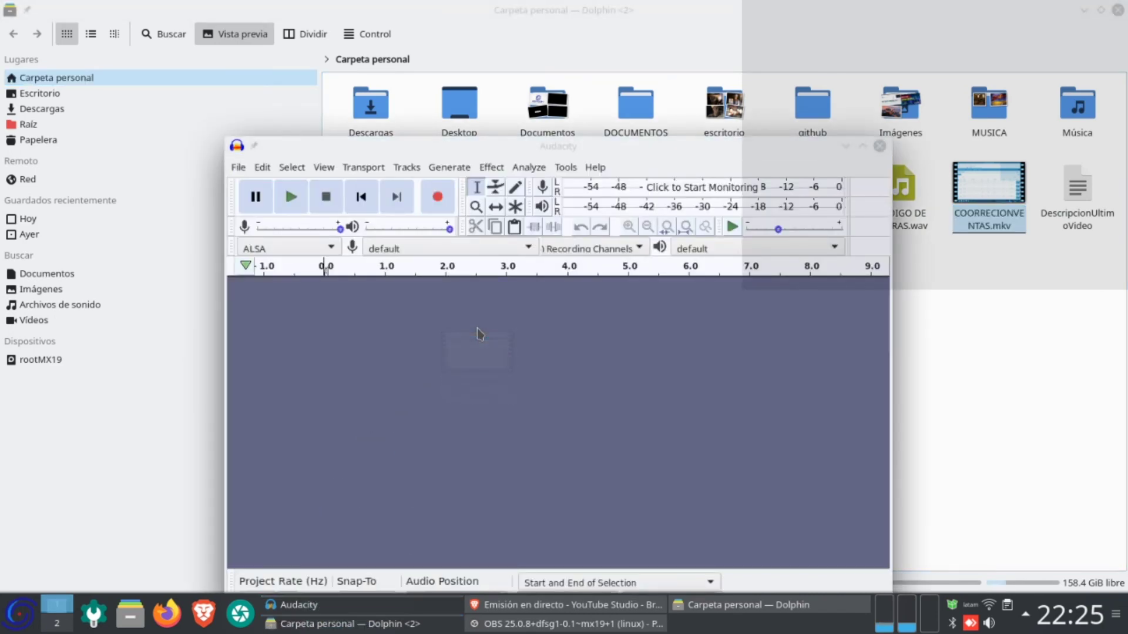
pyautogui.doubleClick(483, 145)
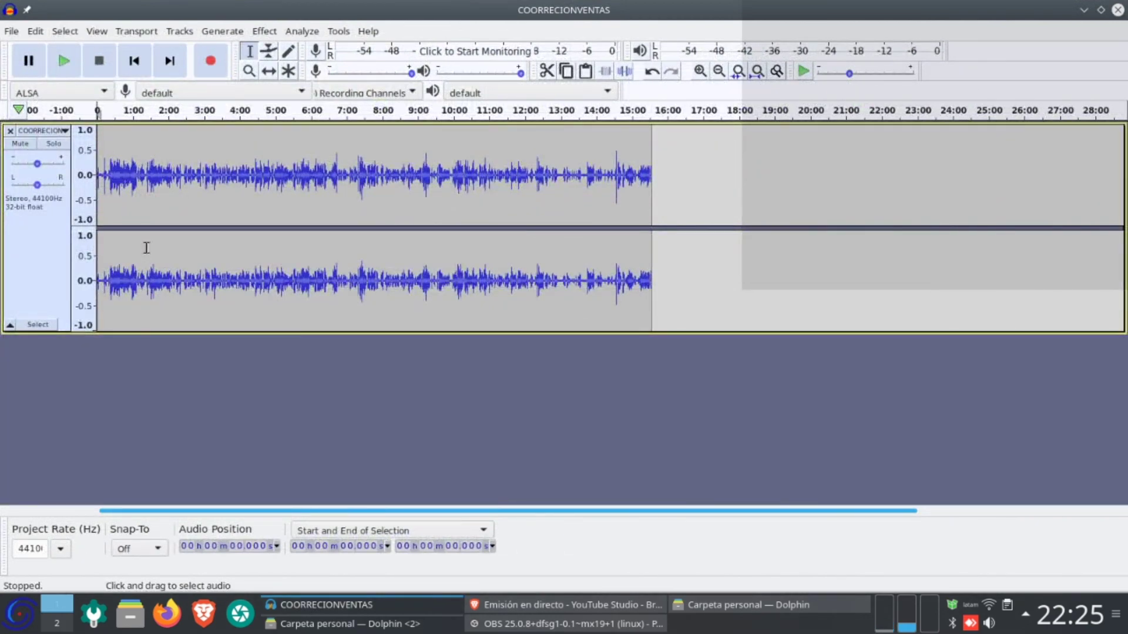
# Inspect the beginning of the imported track and play the quiet stretch from about 5.0 to 6.7 seconds.
pyautogui.scroll(2, 147, 247)
pyautogui.moveTo(164, 511); pyautogui.dragTo(52, 412)
pyautogui.scroll(1, 132, 280)
pyautogui.scroll(3, 132, 279)
pyautogui.scroll(-4, 157, 279)
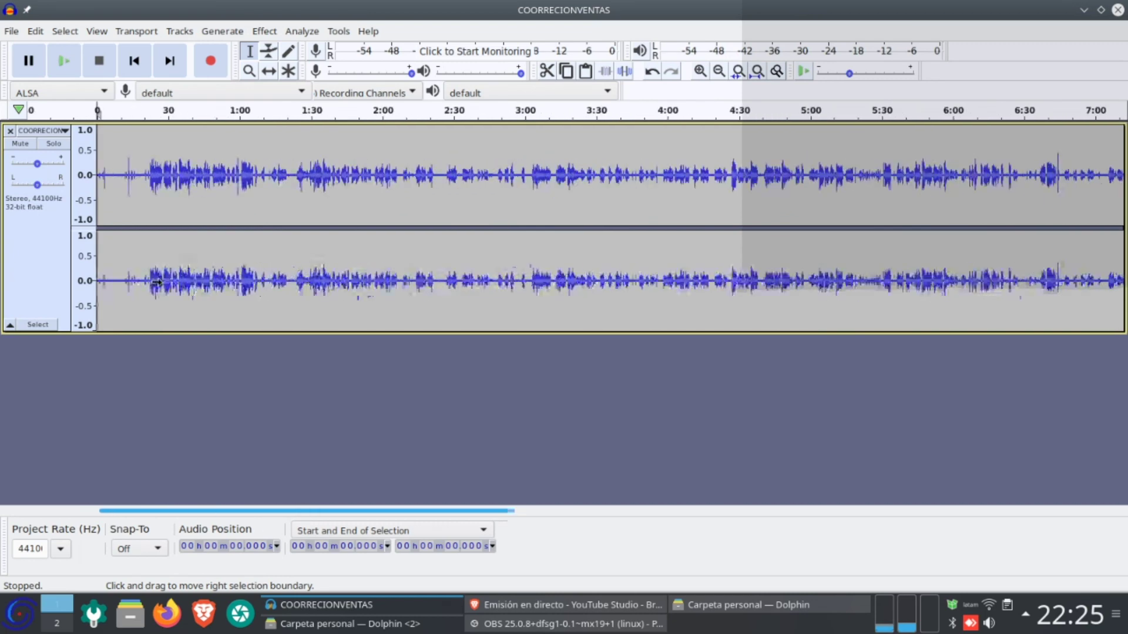
pyautogui.scroll(3, 239, 288)
pyautogui.moveTo(203, 511); pyautogui.dragTo(46, 512)
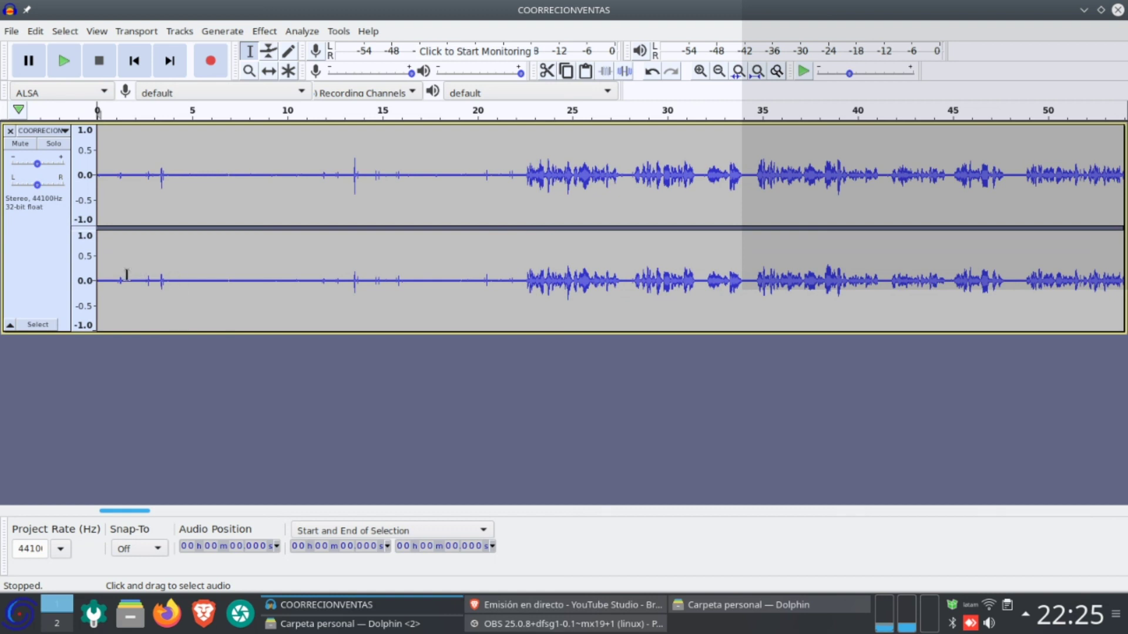
pyautogui.moveTo(192, 276); pyautogui.dragTo(223, 276)
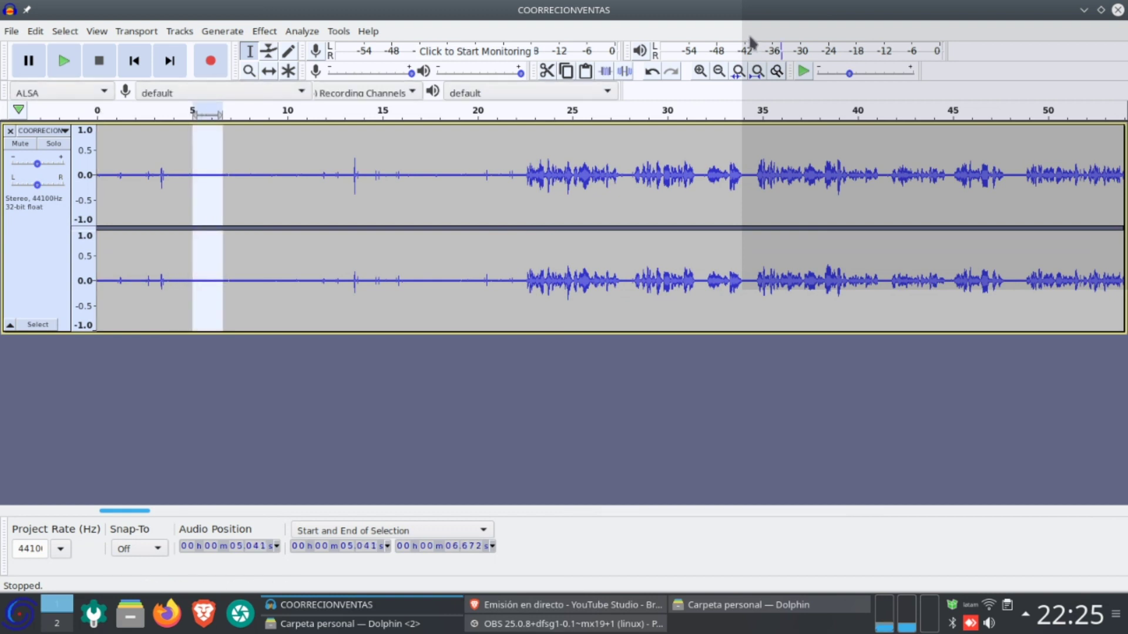
pyautogui.press('space')
pyautogui.click(212, 304)
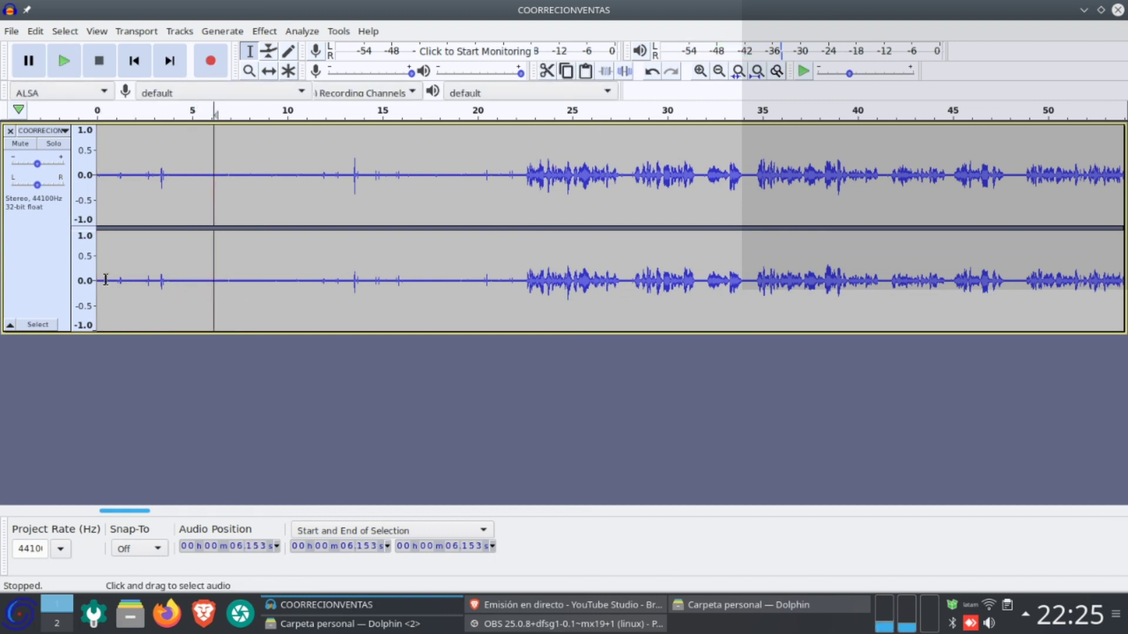
# Capture a Noise Reduction profile from the first 22.6 seconds of the track, before the speech starts.
pyautogui.moveTo(96, 280); pyautogui.dragTo(526, 299)
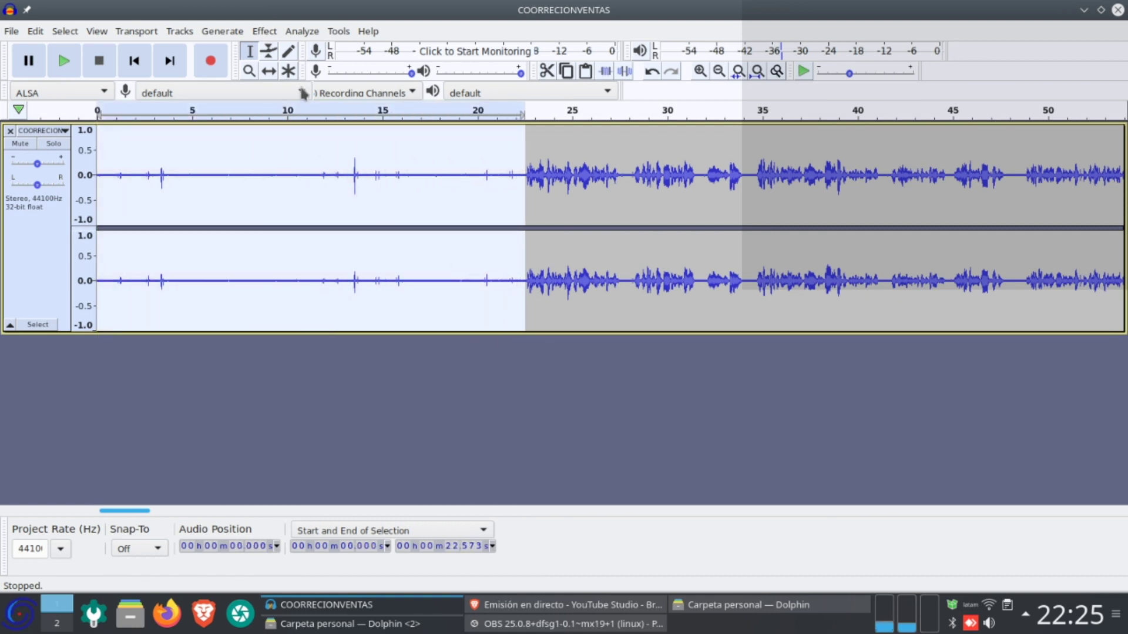
pyautogui.click(262, 32)
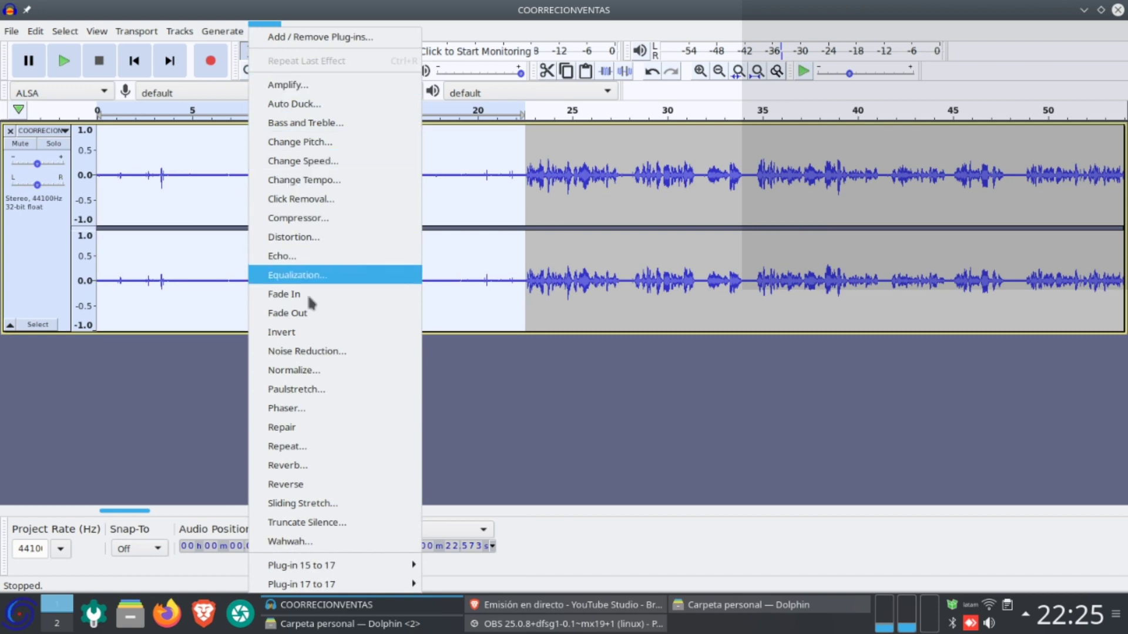
pyautogui.click(326, 352)
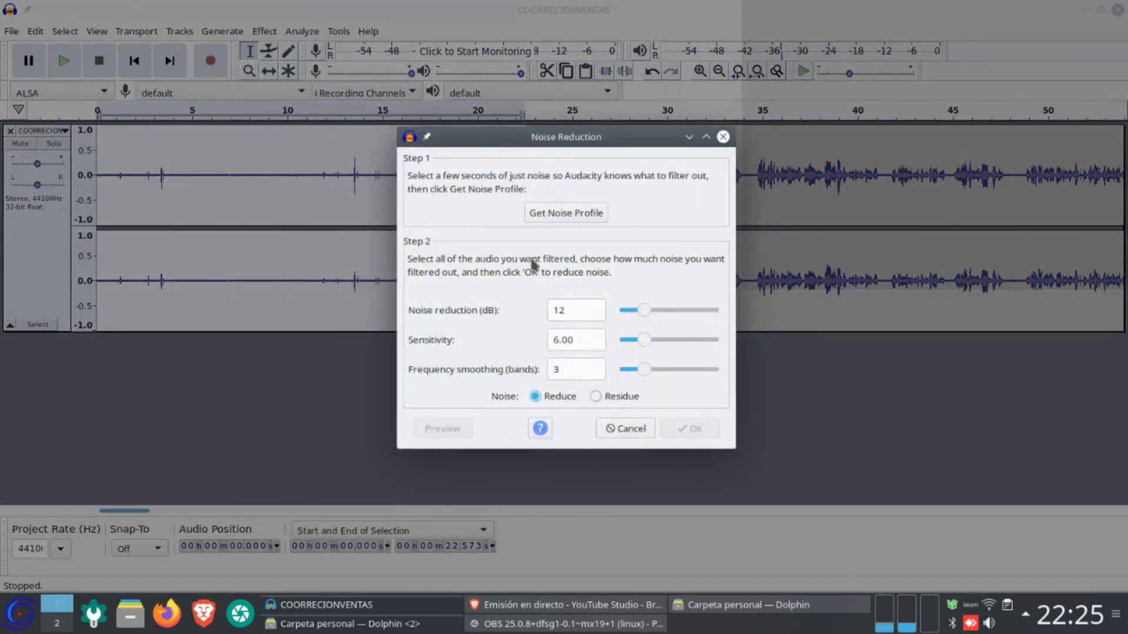
pyautogui.click(554, 216)
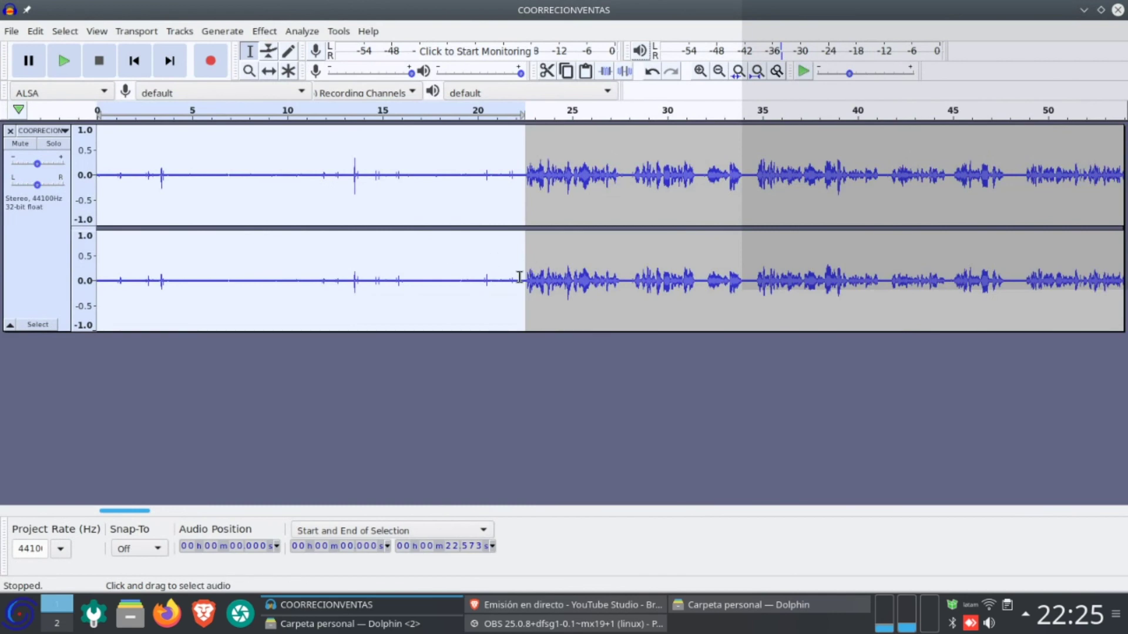
# Apply Noise Reduction to the whole track with 12 dB reduction, sensitivity 6.00 and 3 frequency smoothing bands.
pyautogui.click(355, 259)
pyautogui.doubleClick(237, 235)
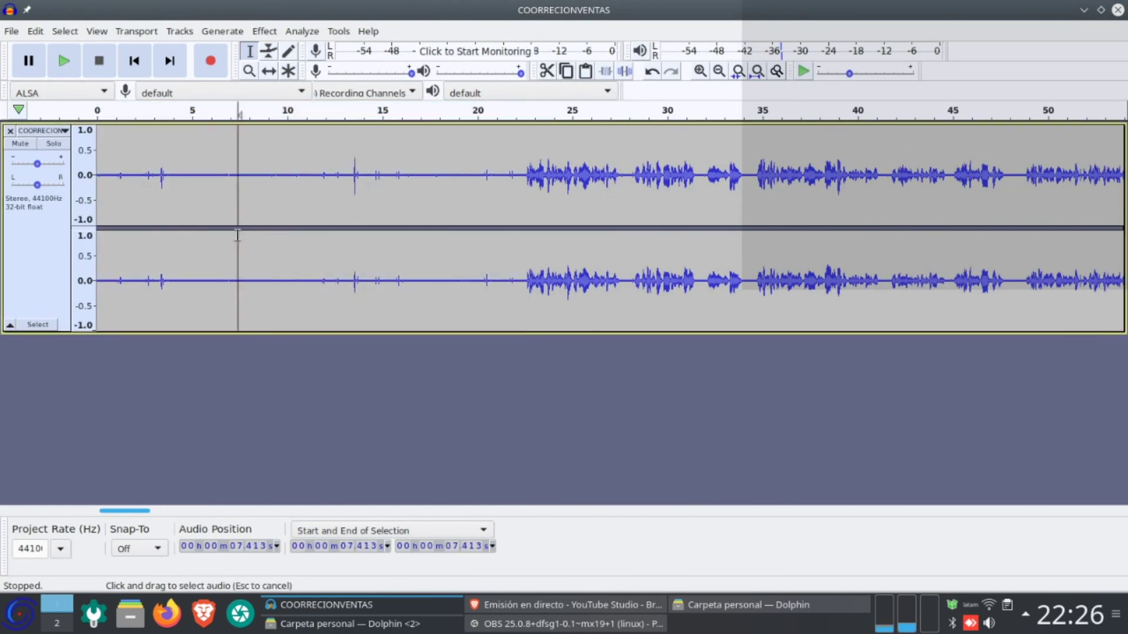
pyautogui.scroll(-7, 265, 239)
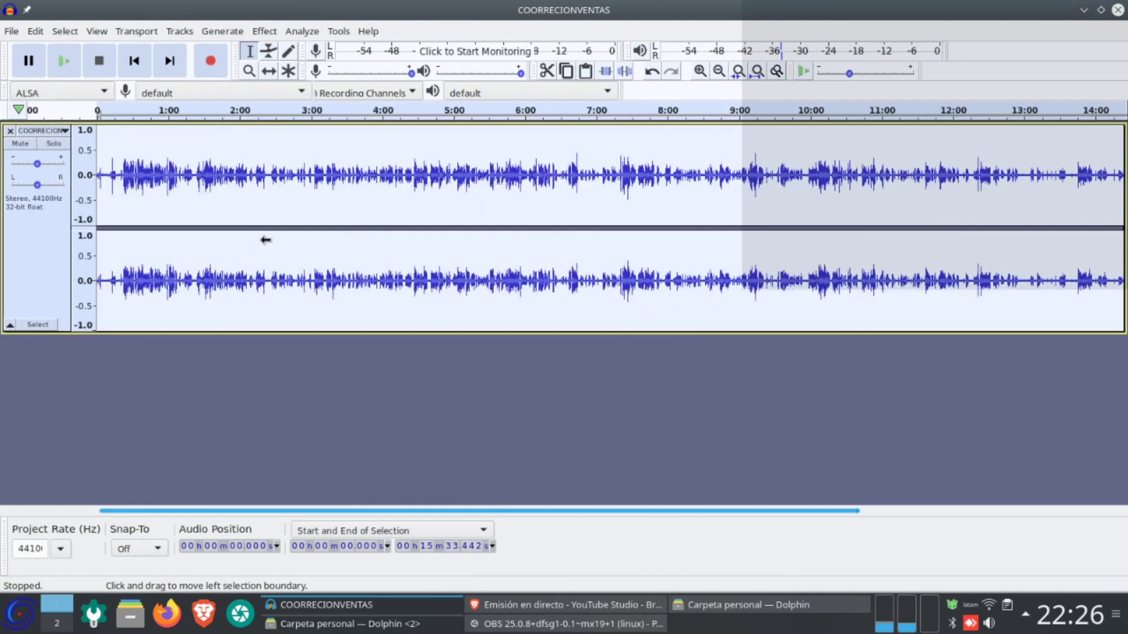
pyautogui.scroll(2, 255, 240)
pyautogui.click(265, 31)
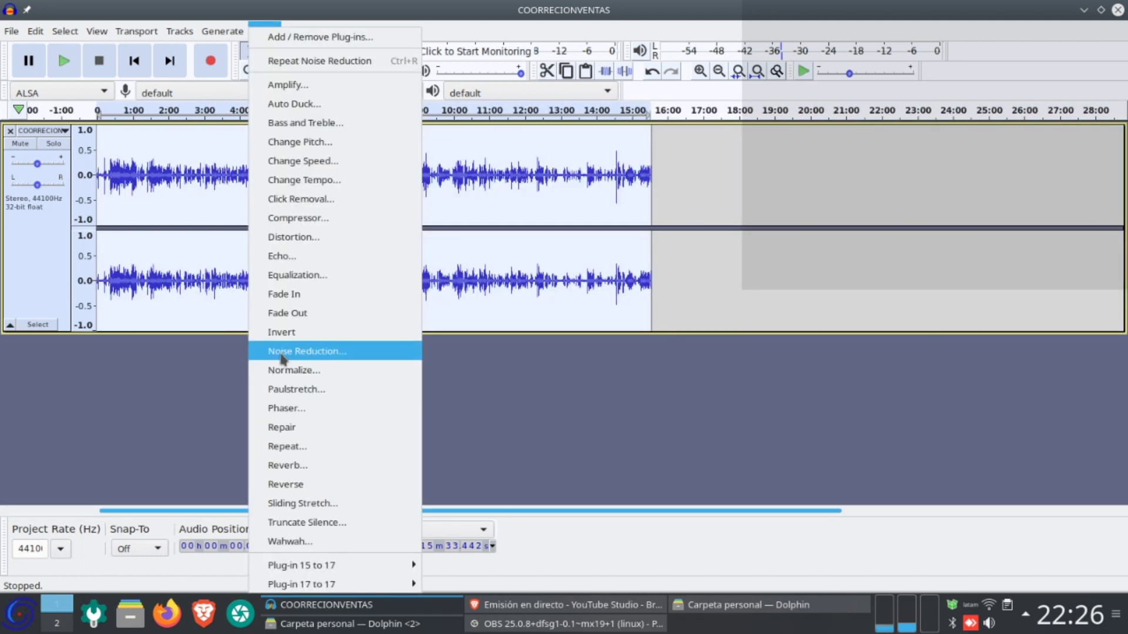
pyautogui.click(324, 353)
pyautogui.click(682, 426)
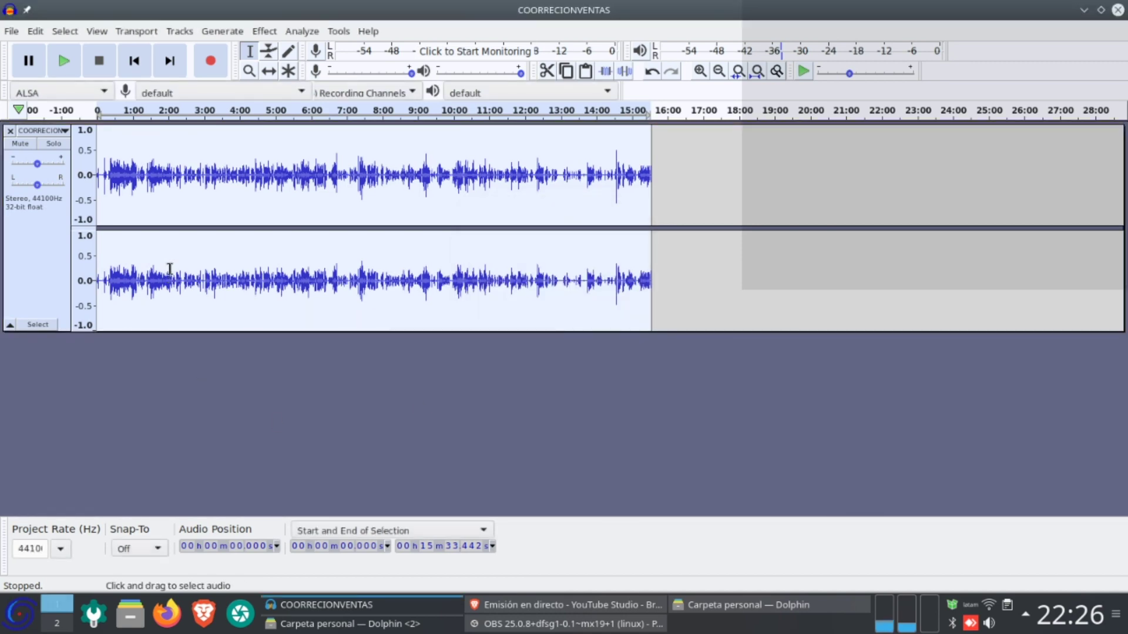
# Play the processed track from about 1.8 seconds and again from the speech at about 23.9 seconds to check the noise.
pyautogui.scroll(2, 149, 251)
pyautogui.scroll(2, 141, 267)
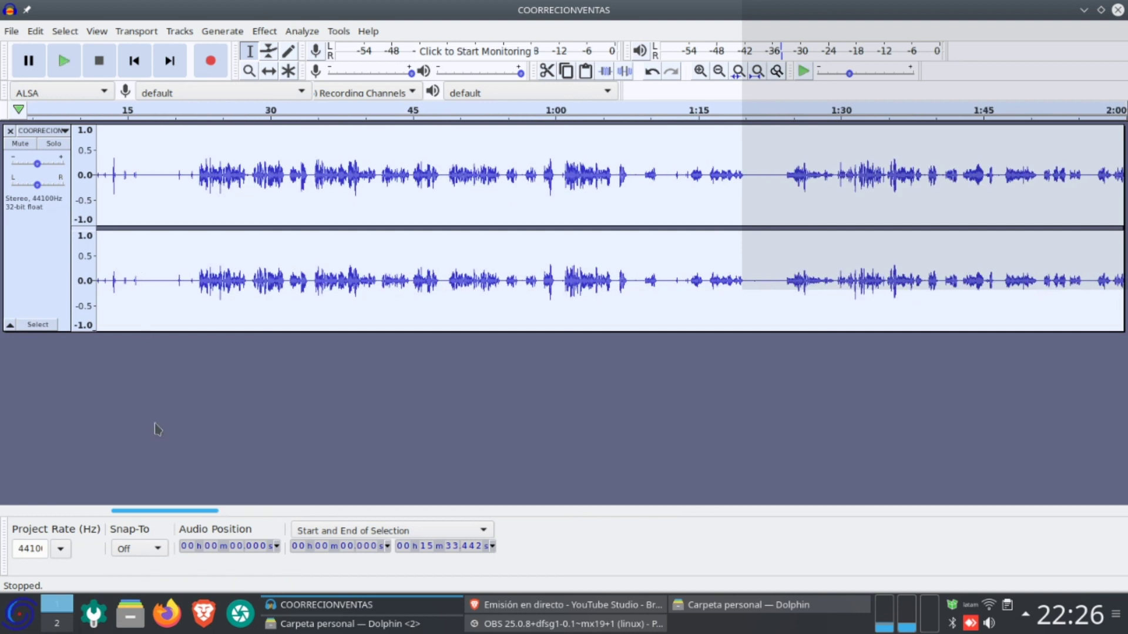
pyautogui.moveTo(166, 508); pyautogui.dragTo(154, 509)
pyautogui.click(134, 300)
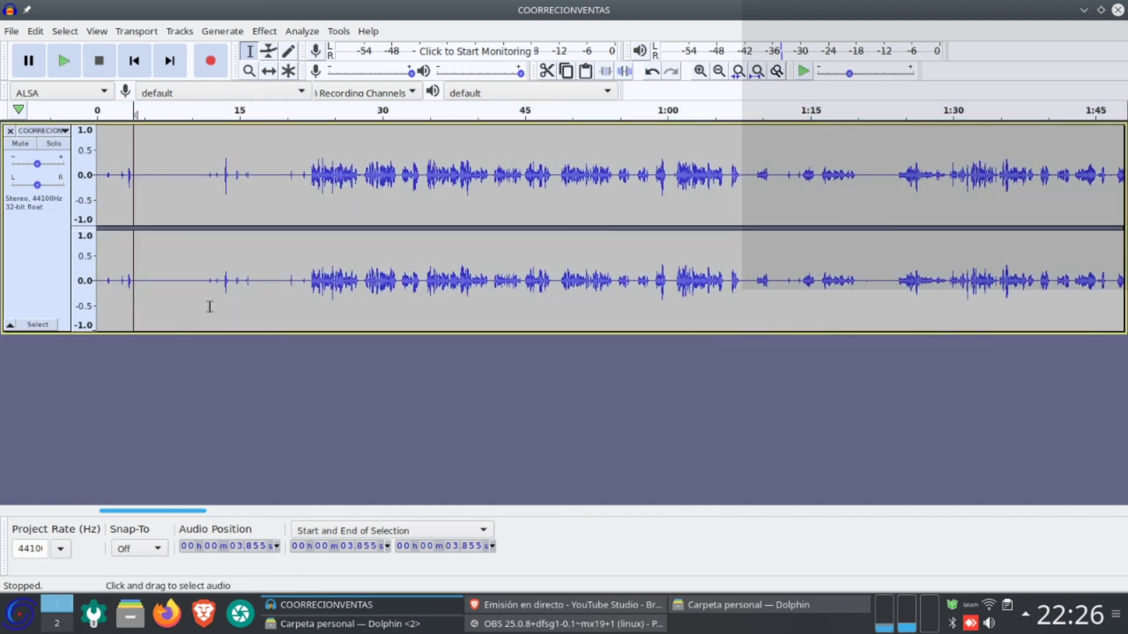
pyautogui.click(114, 300)
pyautogui.press('space')
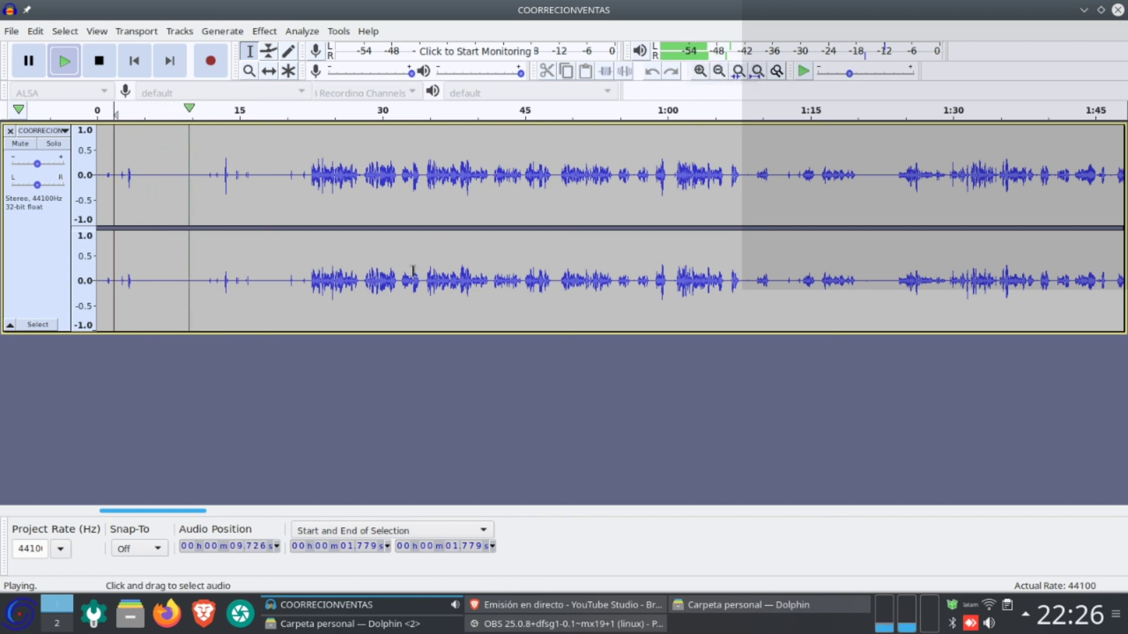
pyautogui.press('space')
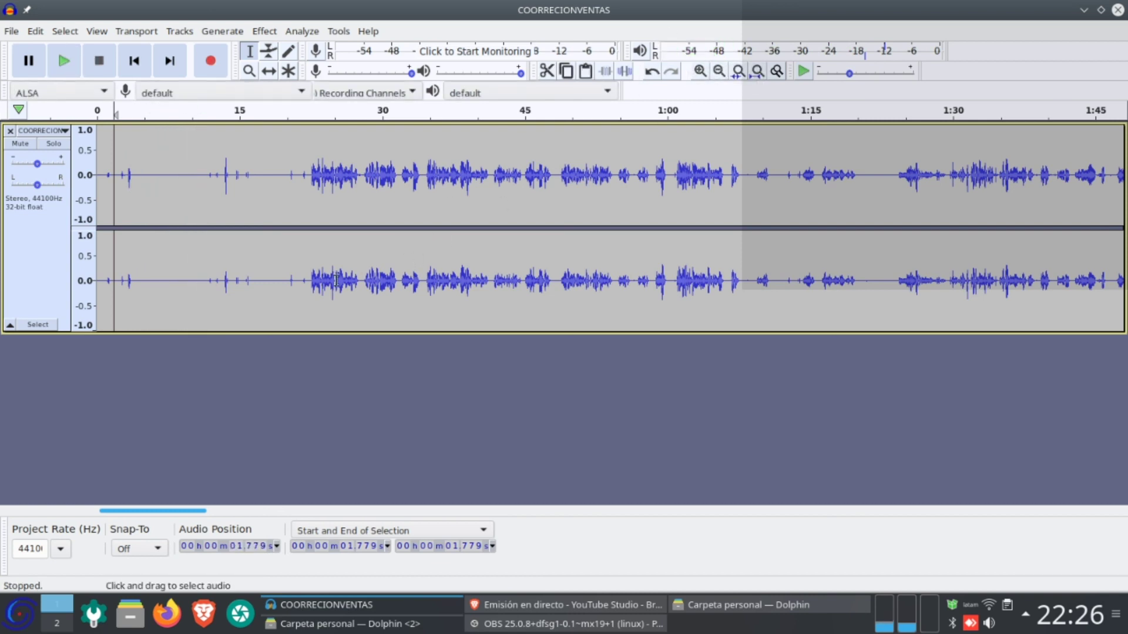
pyautogui.click(324, 276)
pyautogui.press('space')
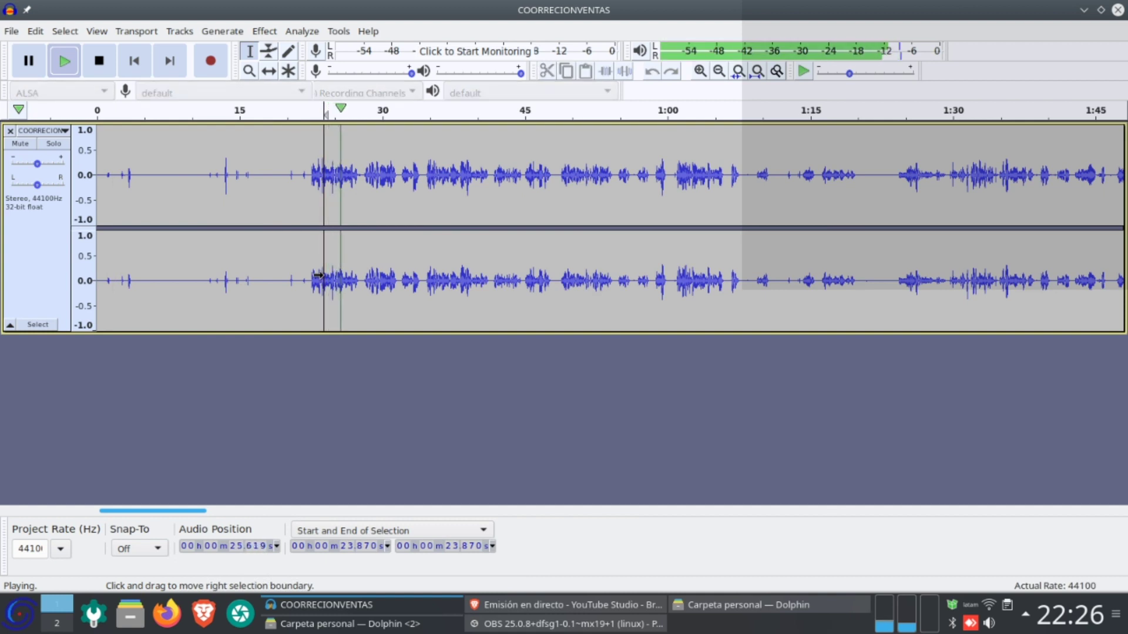
pyautogui.press('space')
# Capture a new noise profile from the silent stretch between about 3.9 and 11.5 seconds.
pyautogui.moveTo(133, 292); pyautogui.dragTo(205, 320)
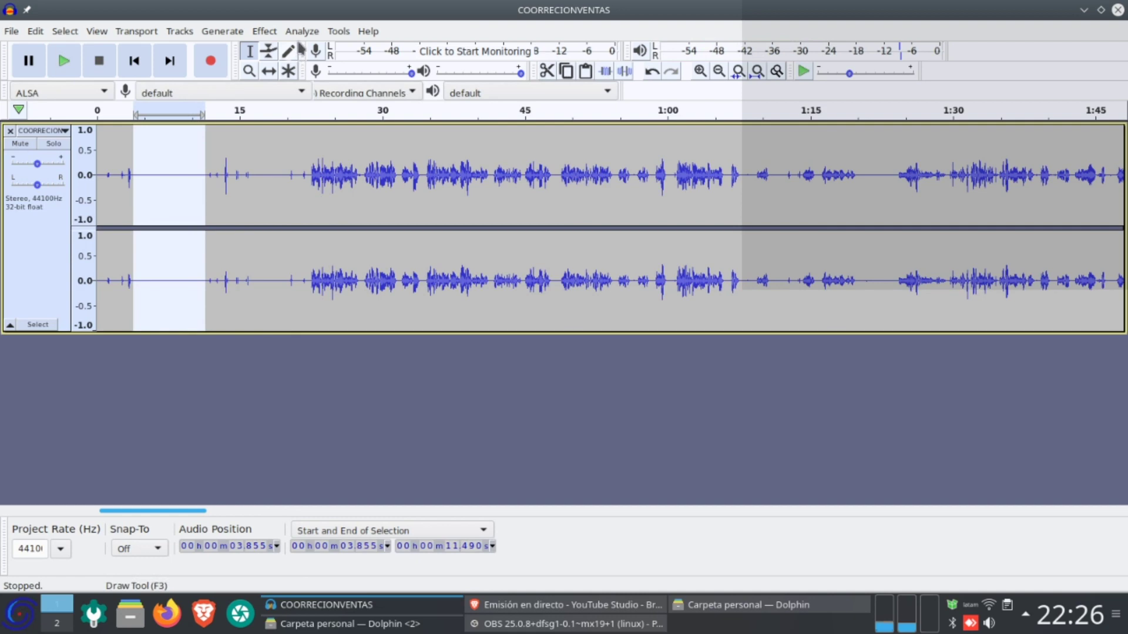
pyautogui.click(264, 31)
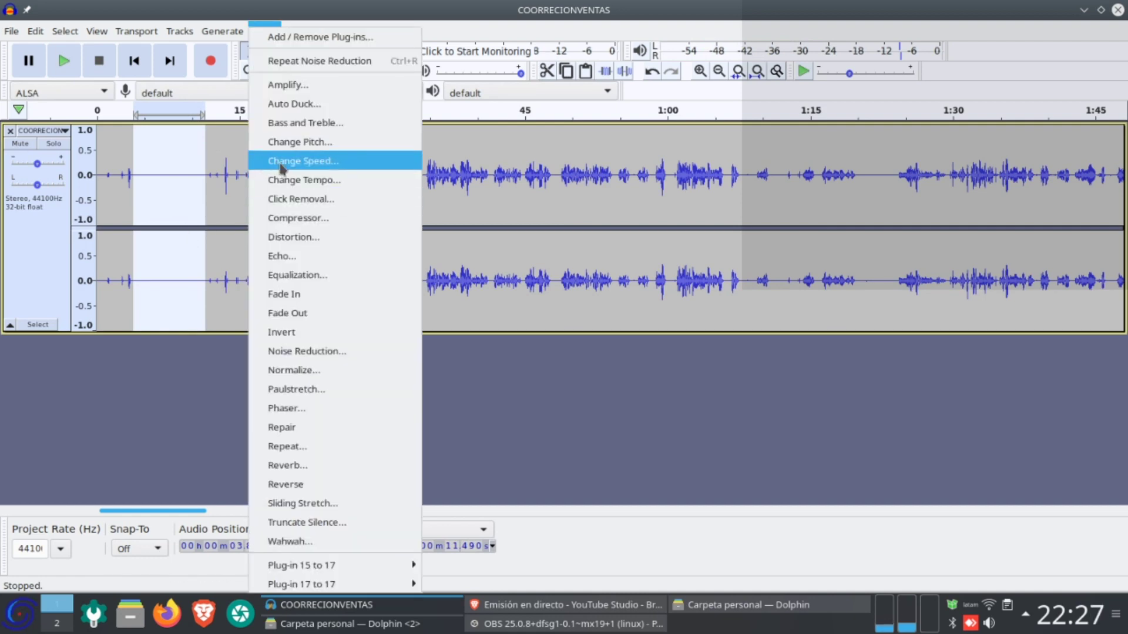
pyautogui.click(332, 351)
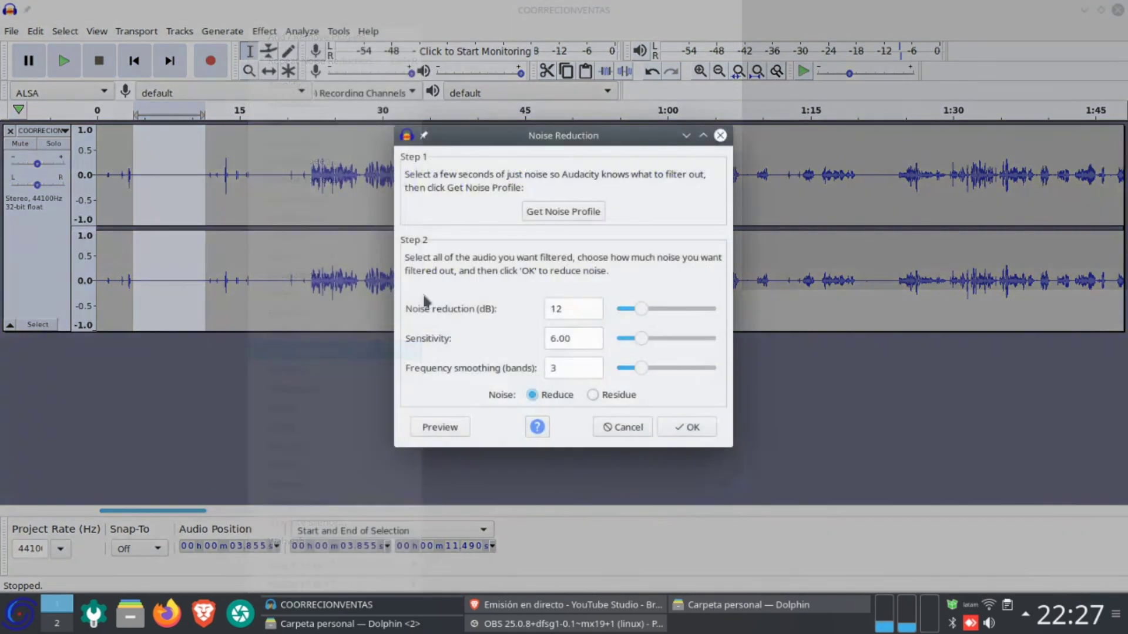
pyautogui.click(517, 214)
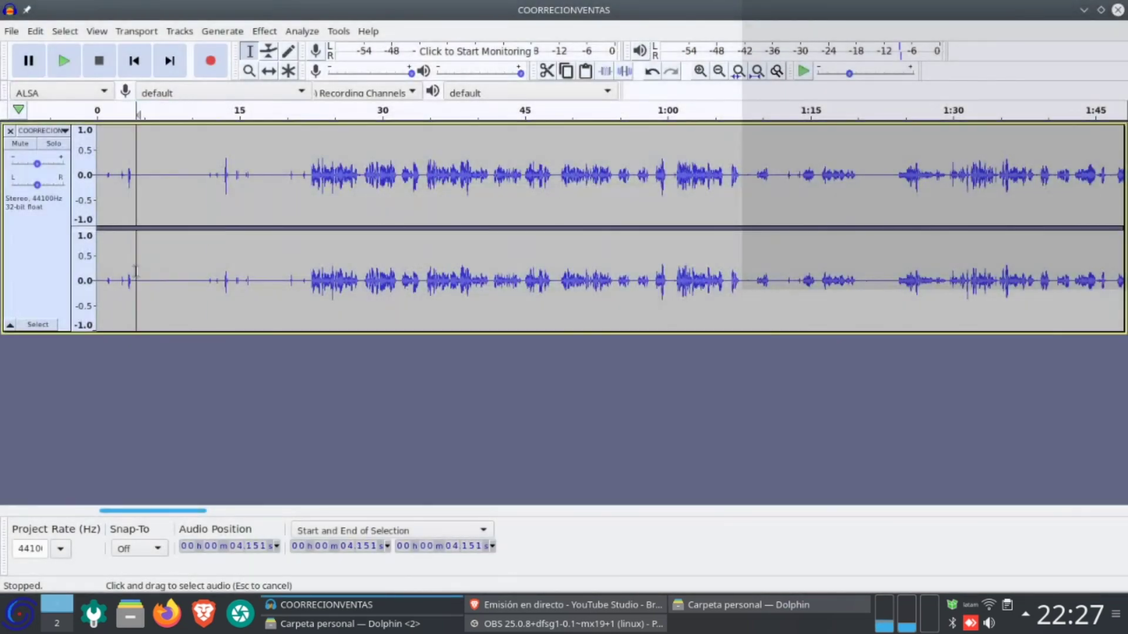
# Run Noise Reduction a second time on the whole track at 12 dB, sensitivity 6.00 and 3 smoothing bands.
pyautogui.doubleClick(136, 273)
pyautogui.click(266, 34)
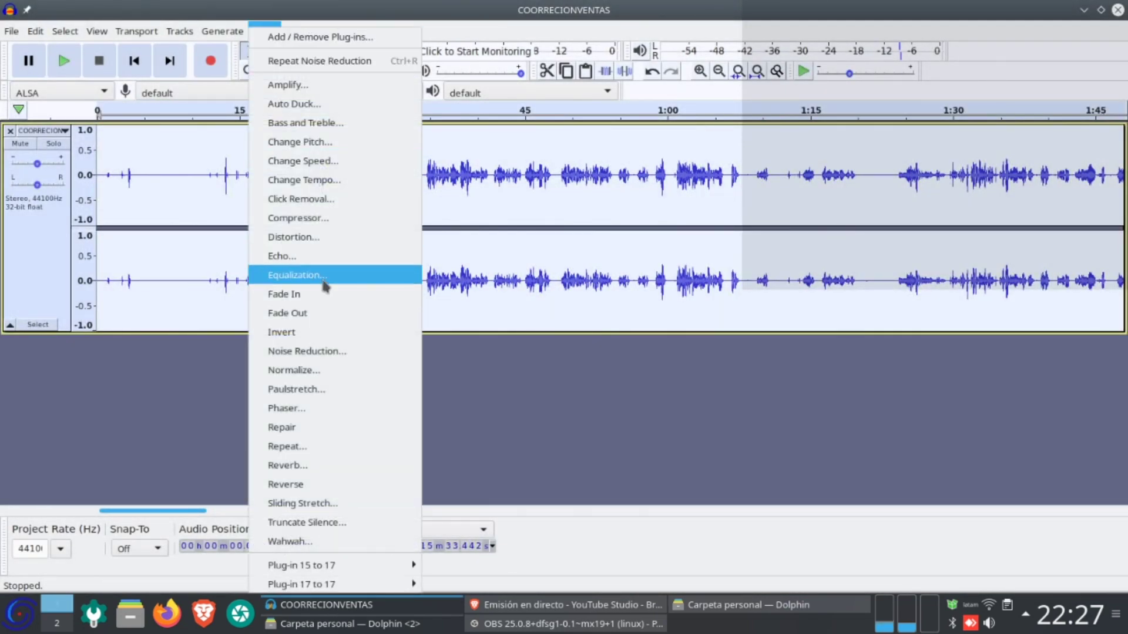
pyautogui.click(334, 352)
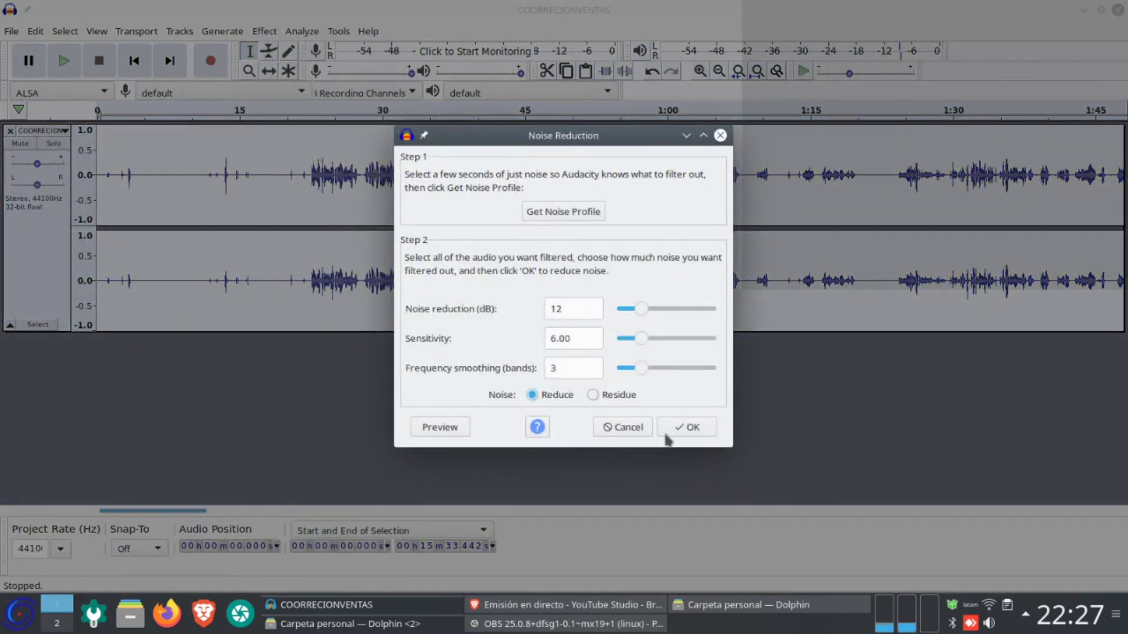
pyautogui.click(684, 428)
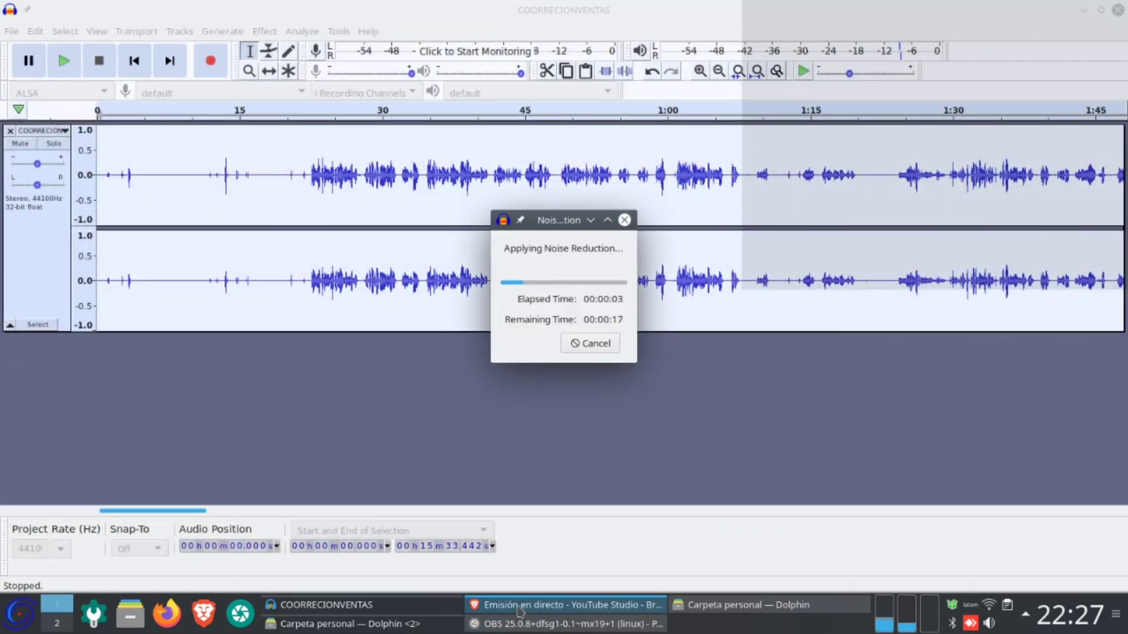
# Switch to the Brave browser and open the Restream chat in the browser from the Restream dashboard.
pyautogui.click(567, 605)
pyautogui.click(141, 13)
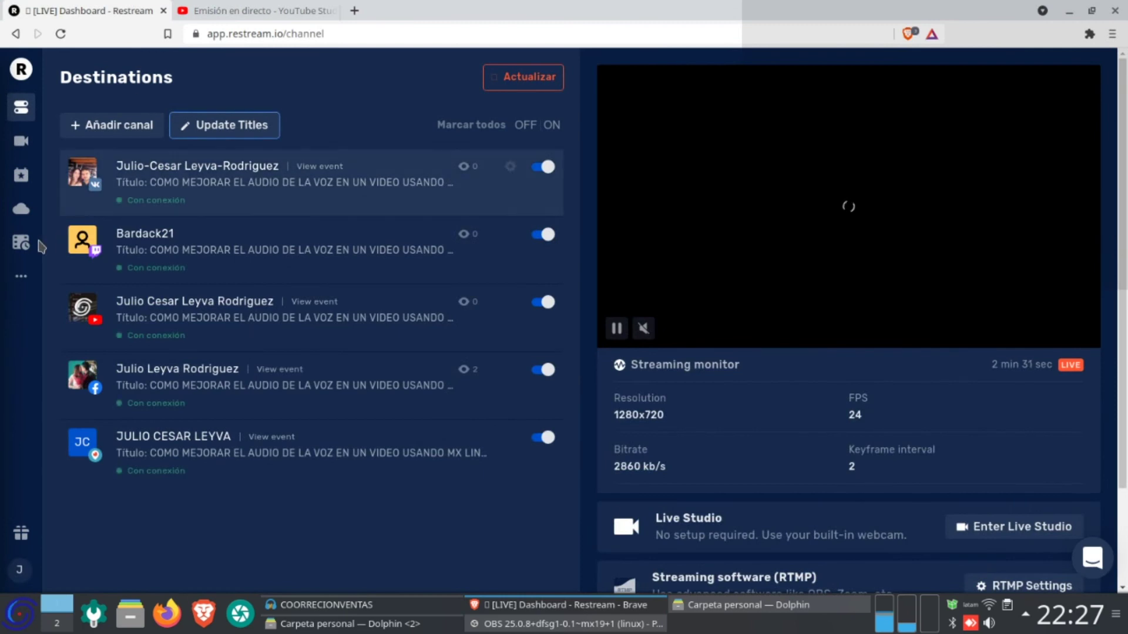
pyautogui.moveTo(27, 287)
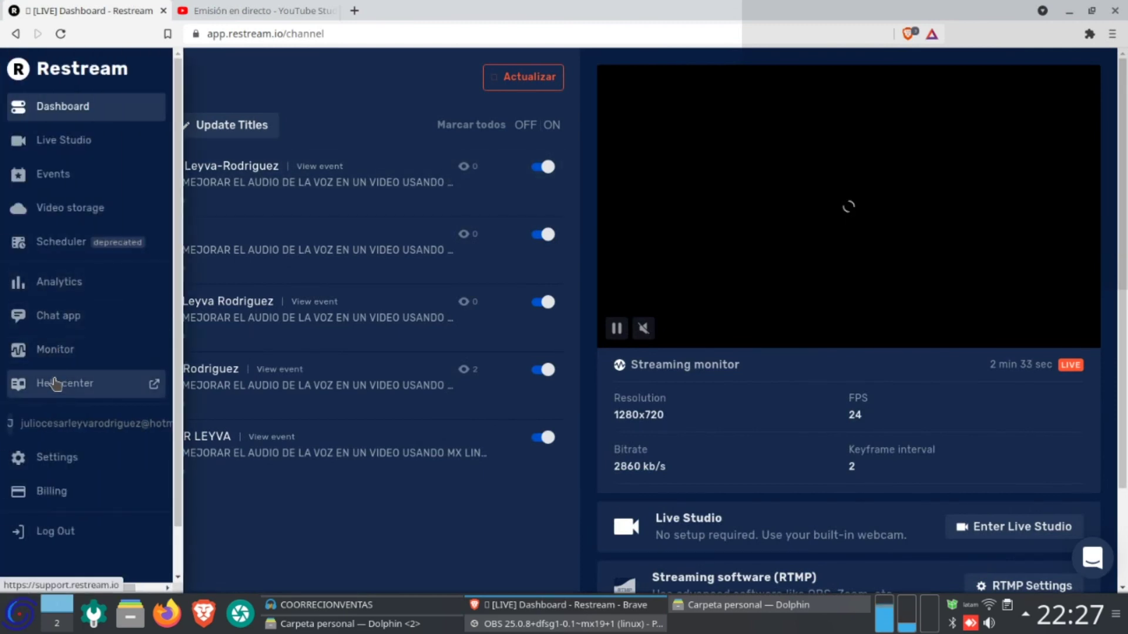
pyautogui.click(65, 318)
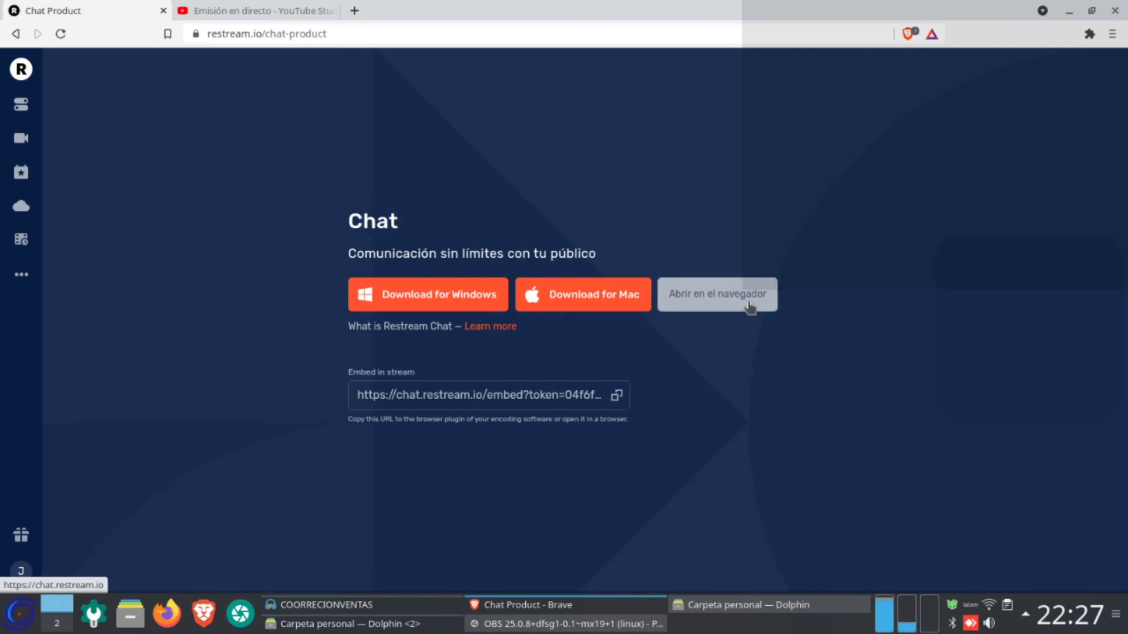
pyautogui.click(732, 305)
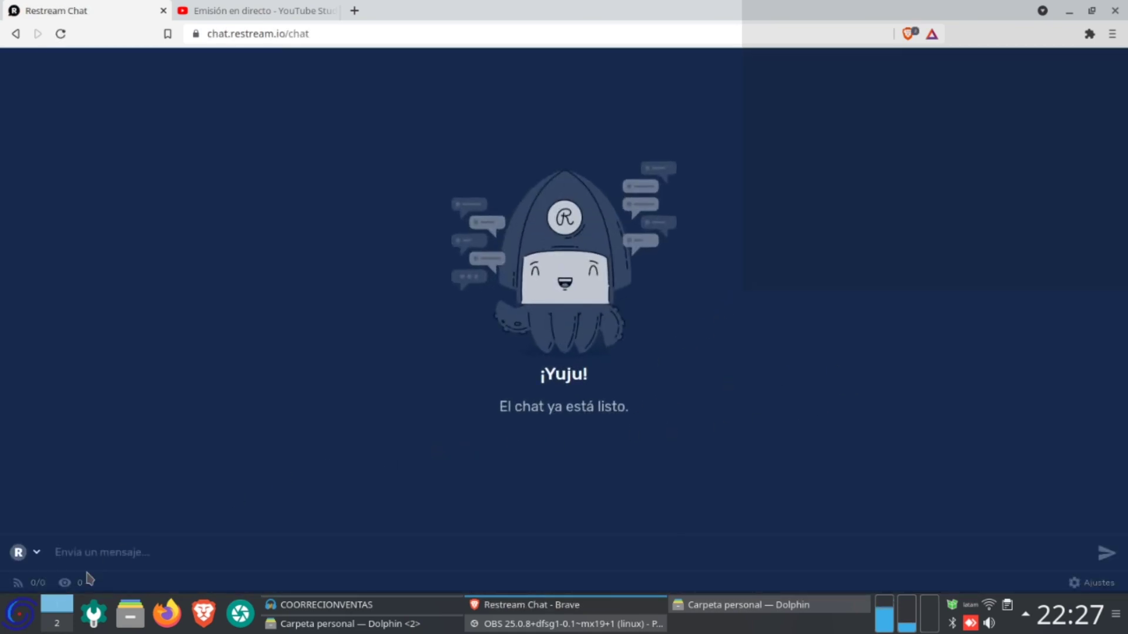
# Check the list of channels connected to the Restream chat, then close it and return to Audacity.
pyautogui.click(67, 586)
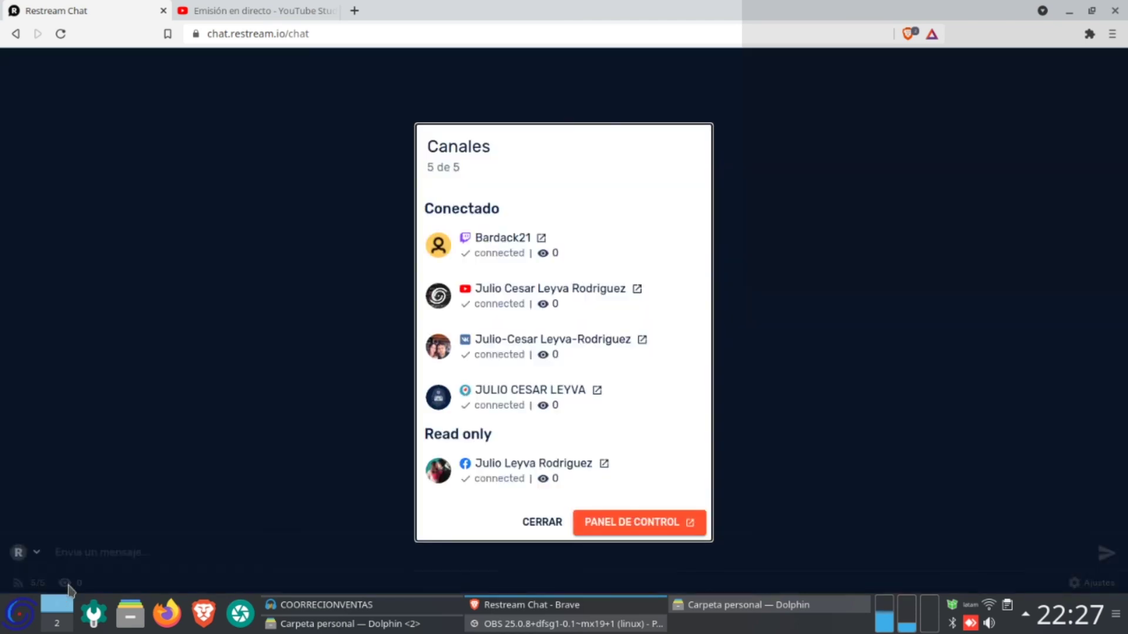
pyautogui.click(537, 525)
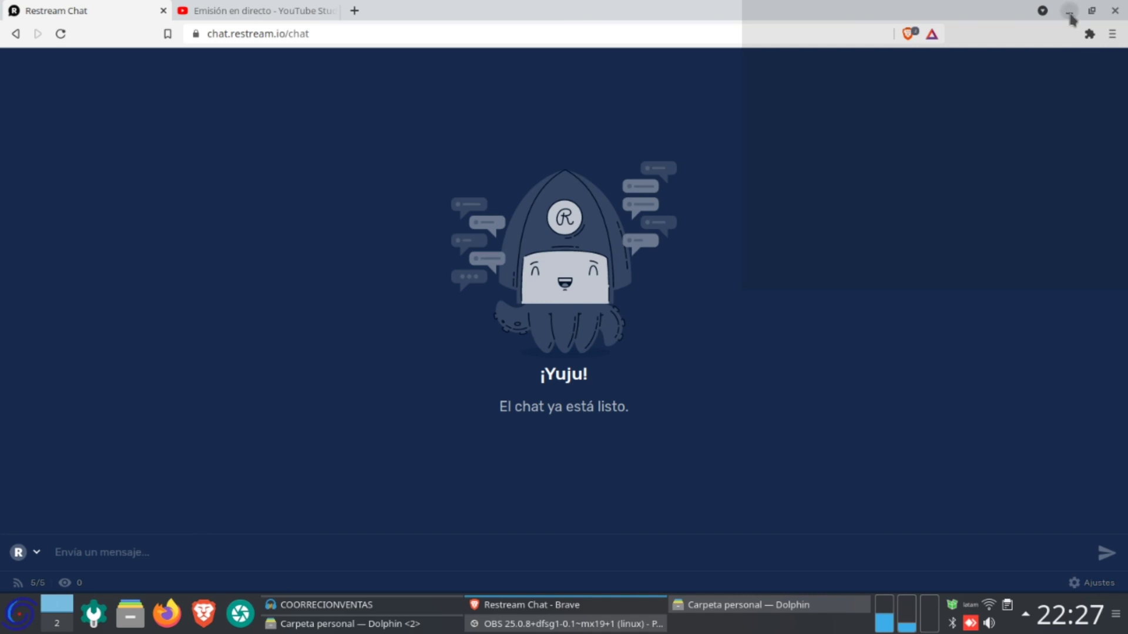
pyautogui.click(1070, 12)
# Play the track from about 4.2 seconds and again from about 13.3 seconds to check the remaining noise.
pyautogui.click(164, 265)
pyautogui.click(136, 262)
pyautogui.press('space')
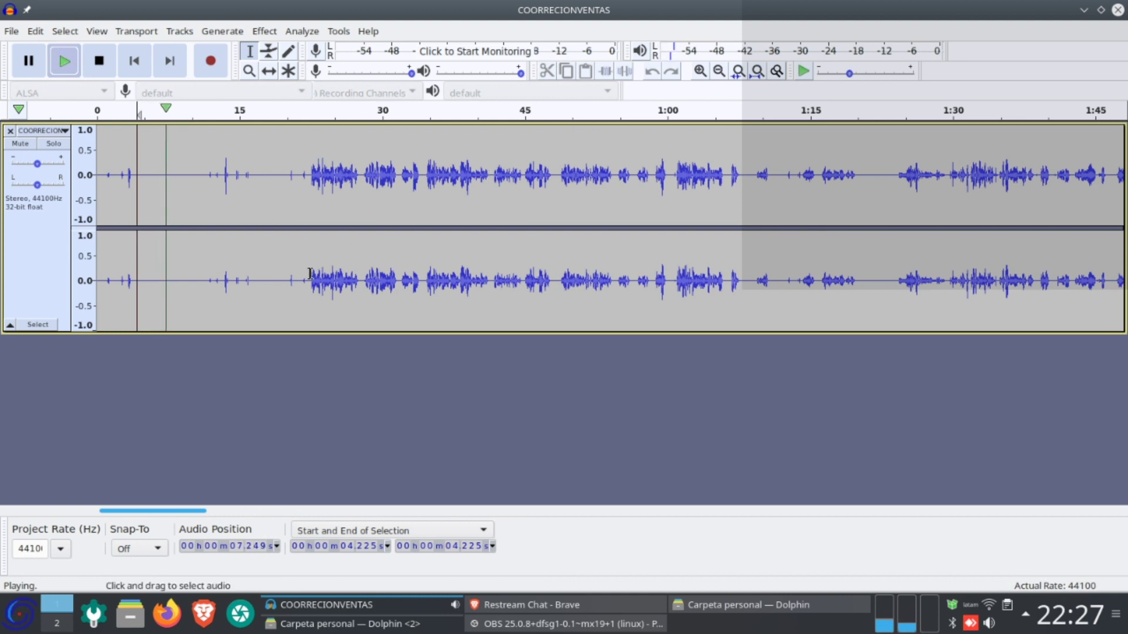
pyautogui.press('space')
pyautogui.click(223, 279)
pyautogui.press('space')
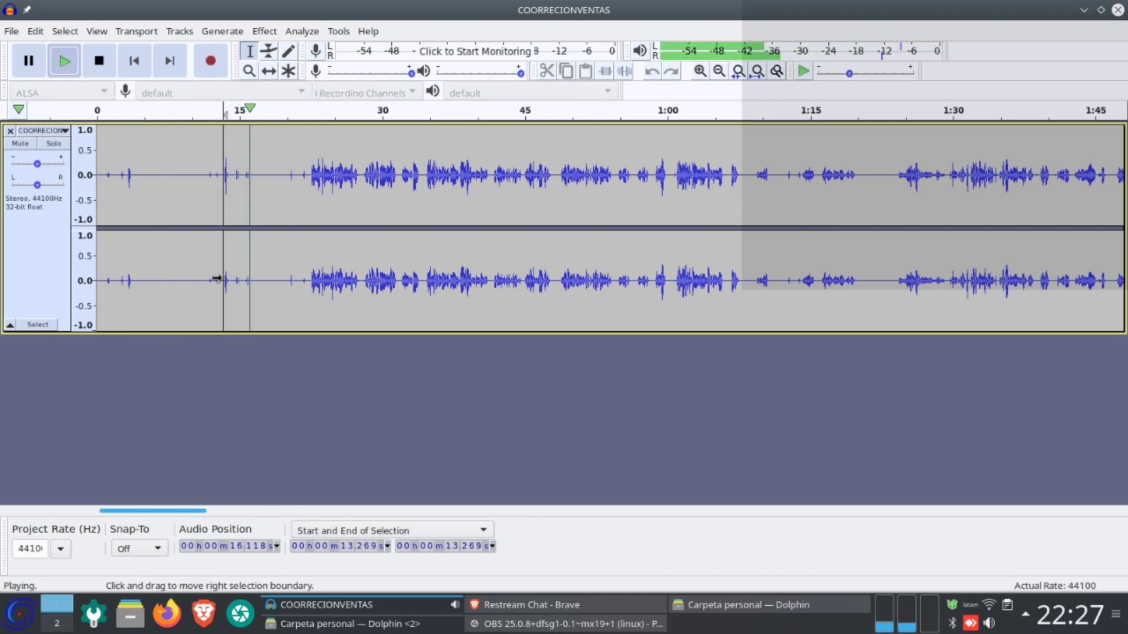
pyautogui.press('space')
# Capture a fresh noise profile from the silent stretch between about 3.8 and 11.4 seconds.
pyautogui.moveTo(133, 298); pyautogui.dragTo(205, 308)
pyautogui.click(264, 30)
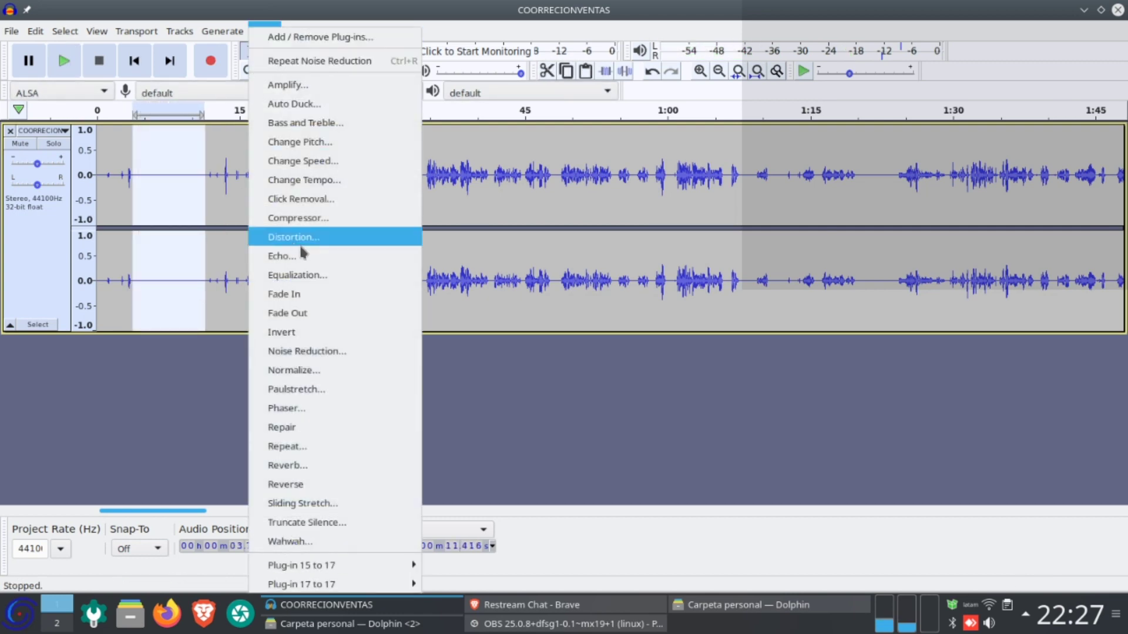
pyautogui.click(340, 351)
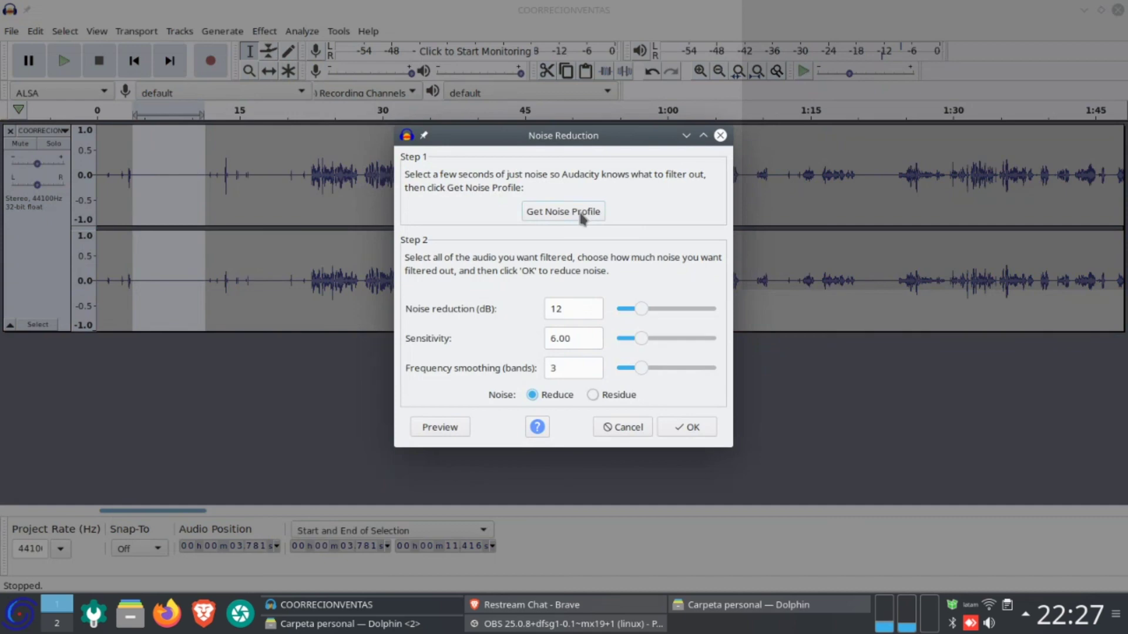
pyautogui.click(562, 212)
# Apply Noise Reduction with the fresh profile to the whole track at 12 dB, sensitivity 6.00 and 3 smoothing bands.
pyautogui.hotkey('ctrl', 'a')
pyautogui.click(265, 31)
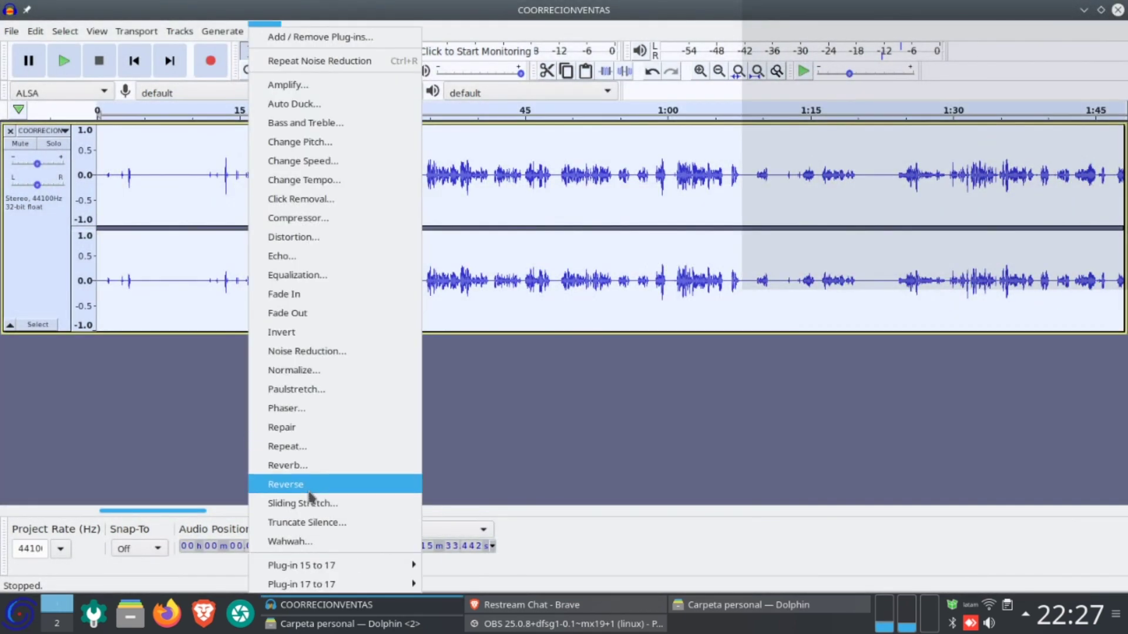
pyautogui.click(333, 351)
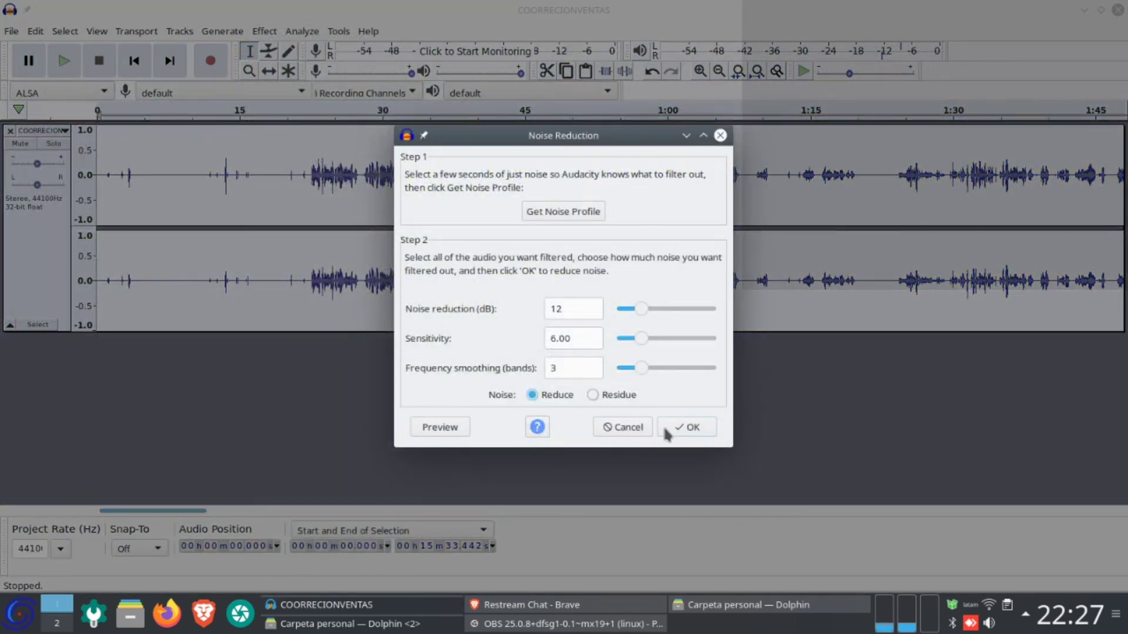
pyautogui.click(685, 428)
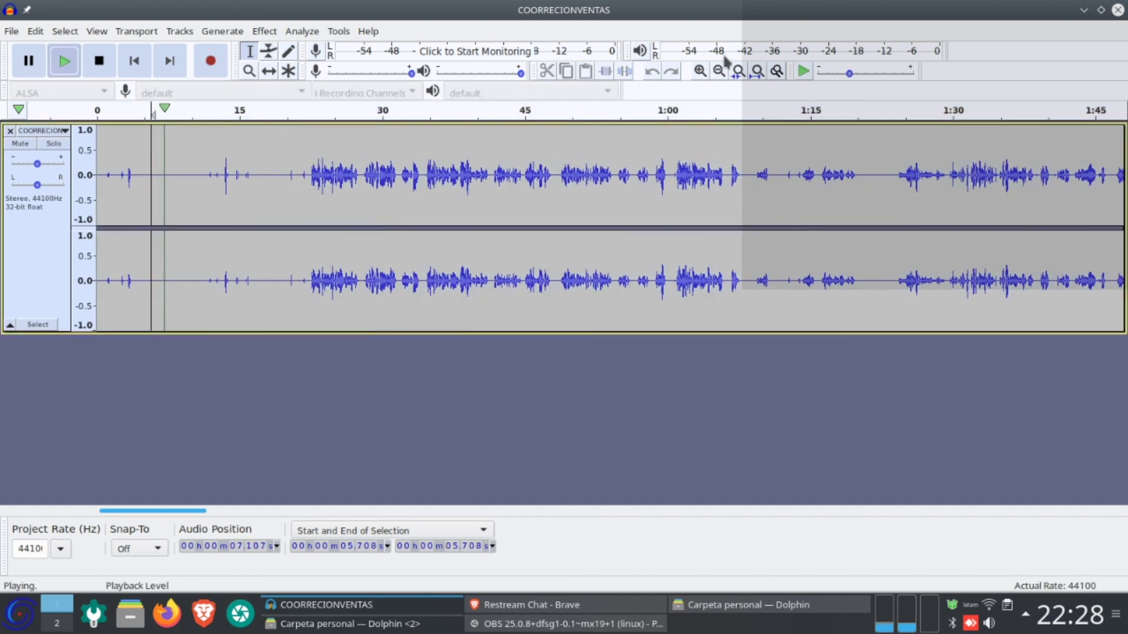
# Listen to the silence from about 5.7 seconds and the speech from about 22.2 and 26.4 seconds.
pyautogui.press('space')
pyautogui.click(309, 304)
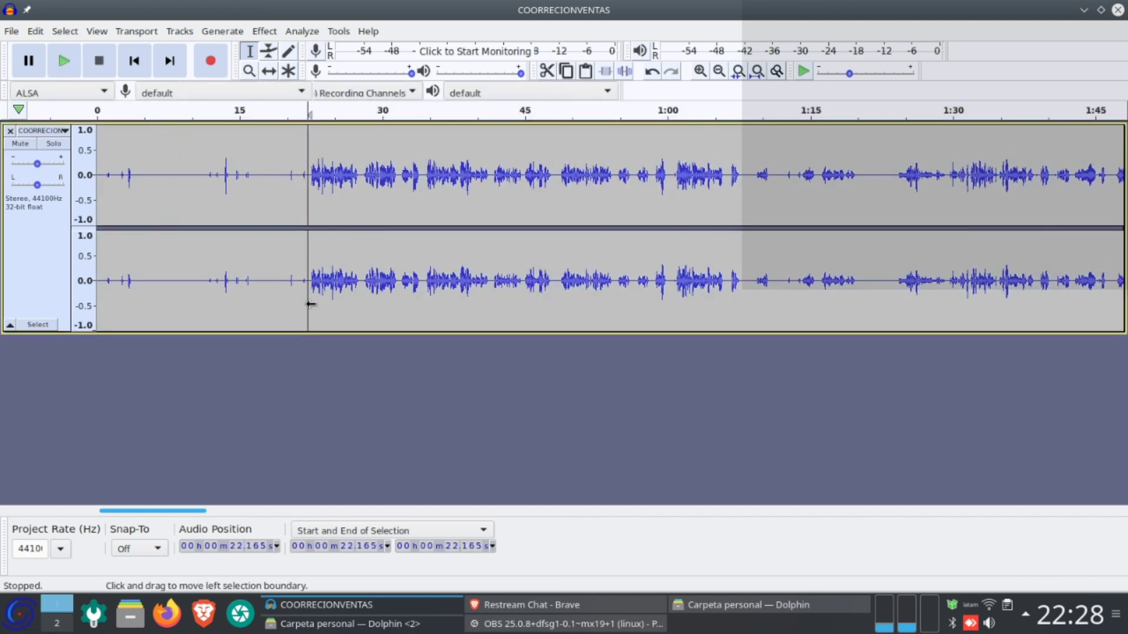
pyautogui.press('space')
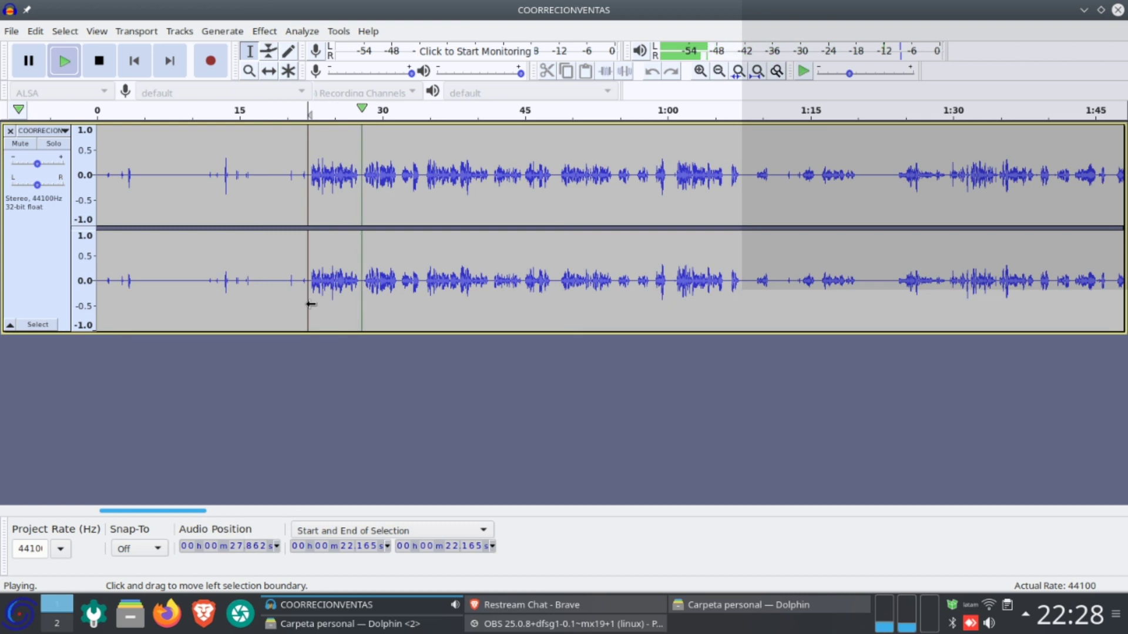
pyautogui.press('space')
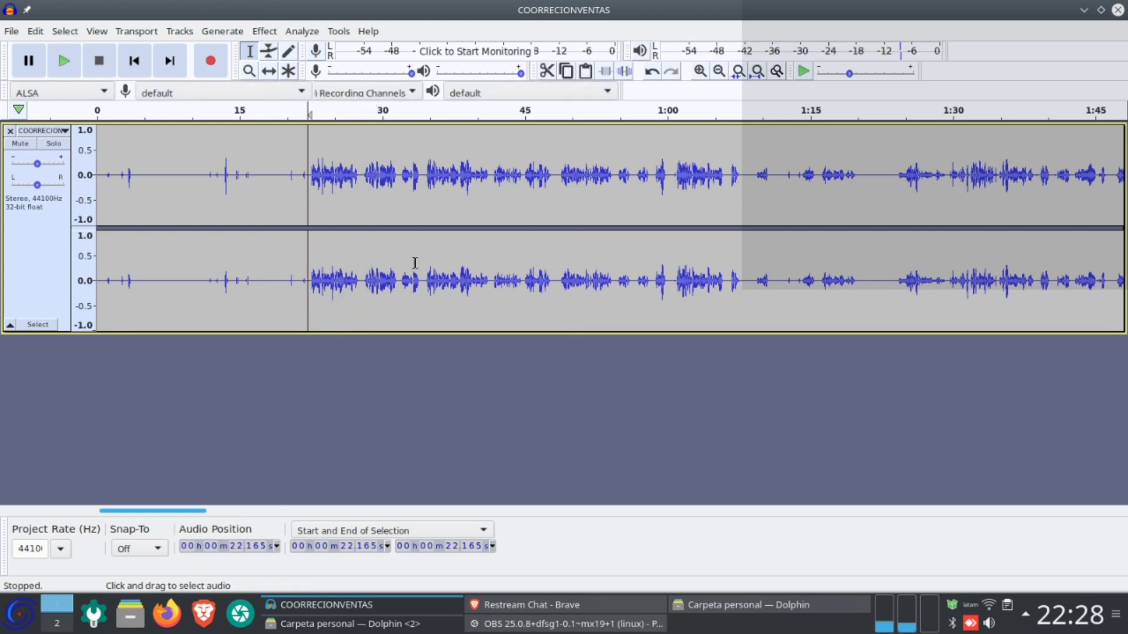
pyautogui.scroll(2, 346, 268)
pyautogui.click(351, 271)
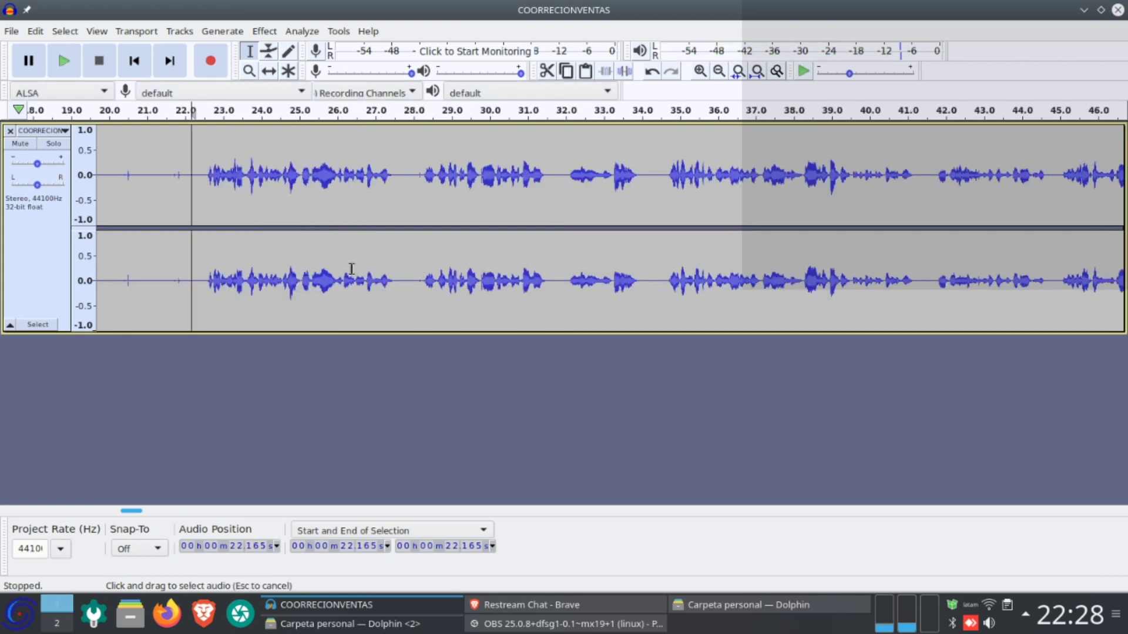
pyautogui.press('space')
pyautogui.press('space')
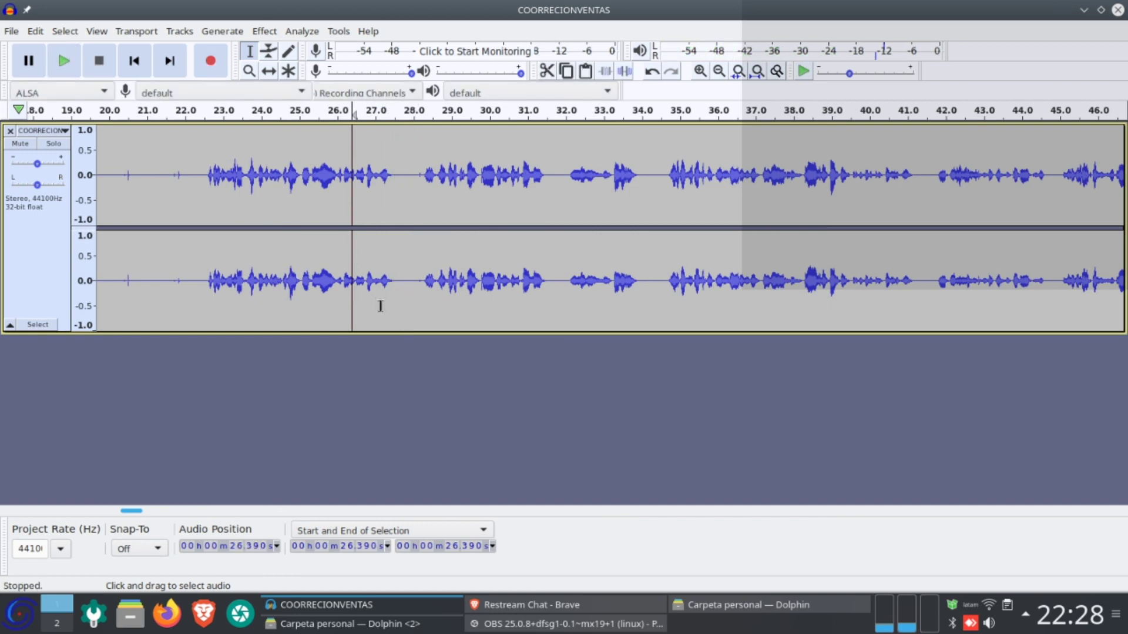
# Capture a noise profile from the short pause in the speech between about 27.5 and 28.3 seconds.
pyautogui.moveTo(396, 287); pyautogui.dragTo(424, 289)
pyautogui.click(265, 32)
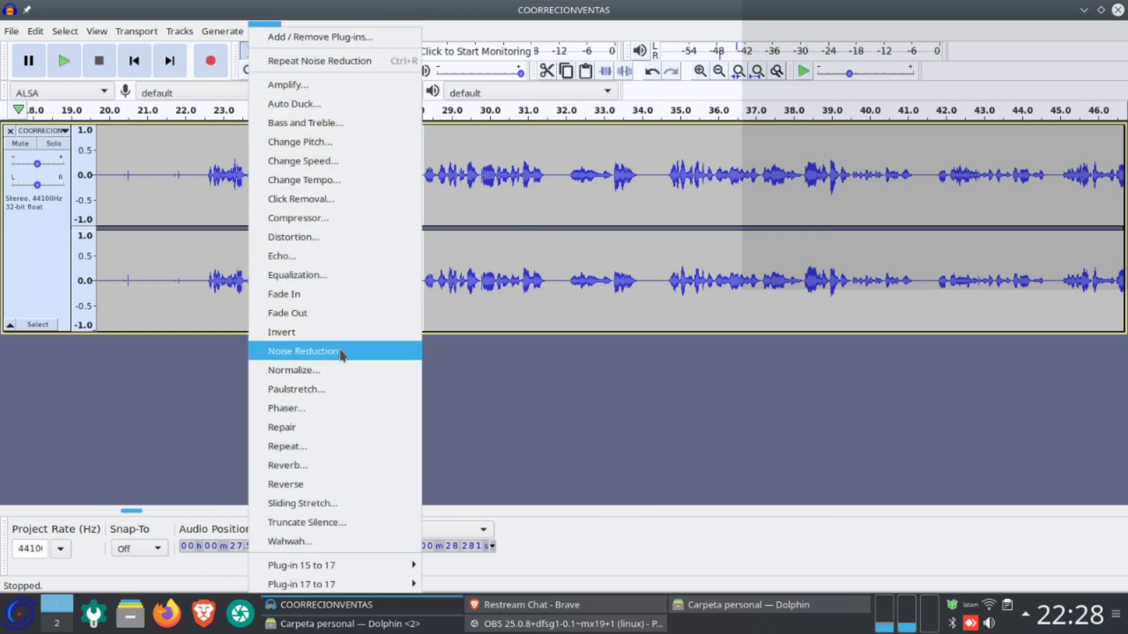
pyautogui.click(343, 351)
pyautogui.click(563, 213)
# Reduce noise across the entire track using the speech-pause profile, with 12 dB, sensitivity 6.00 and 3 smoothing bands.
pyautogui.hotkey('ctrl', 'f')
pyautogui.scroll(-2, 392, 278)
pyautogui.doubleClick(394, 264)
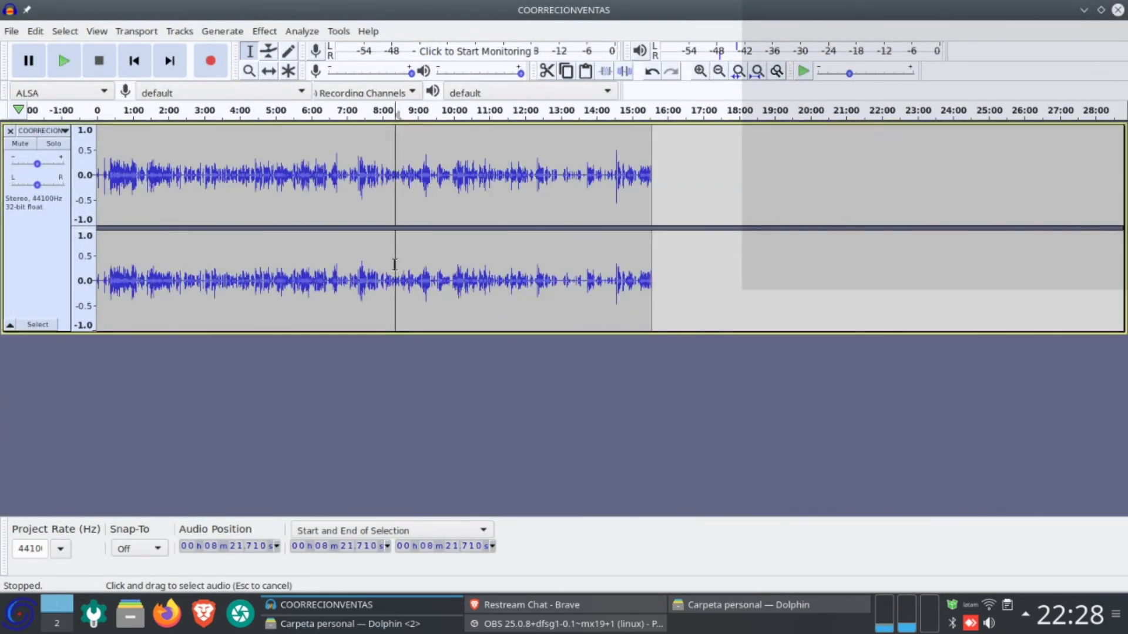
pyautogui.click(264, 32)
pyautogui.click(321, 353)
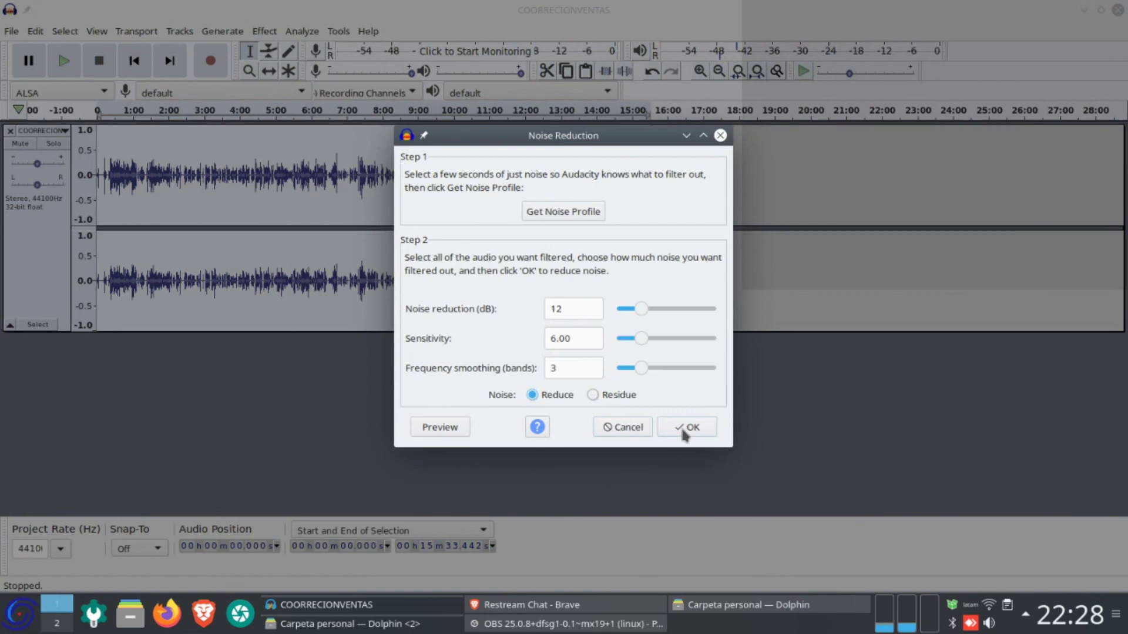
pyautogui.click(682, 432)
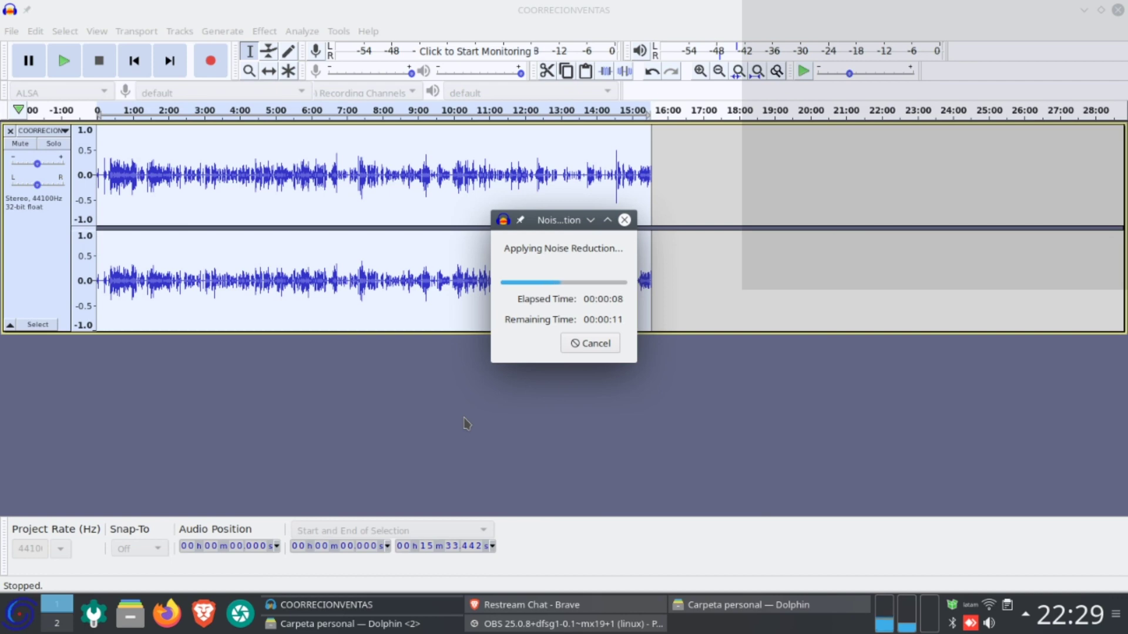
# Play the processed speech from about 22.5 seconds to check the result.
pyautogui.scroll(2, 147, 270)
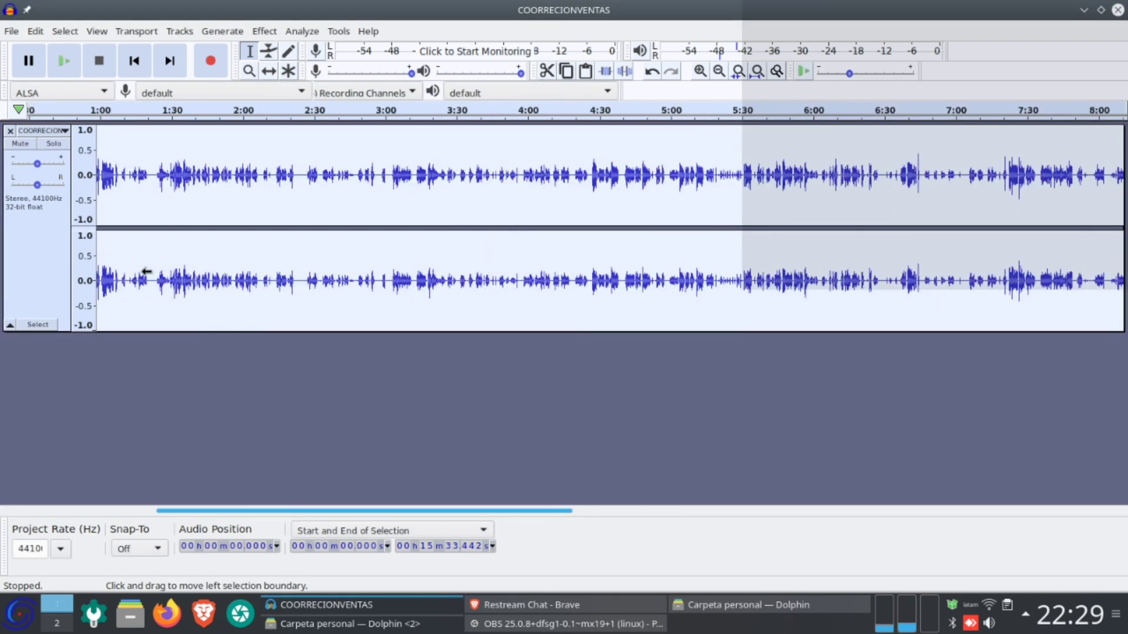
pyautogui.moveTo(259, 514); pyautogui.dragTo(98, 470)
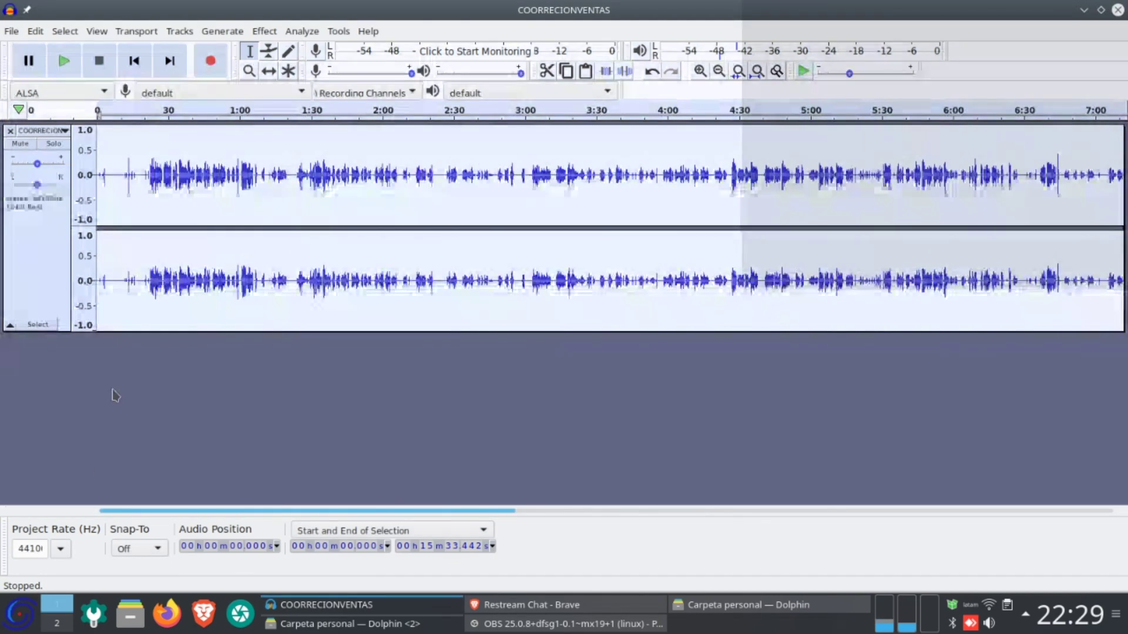
pyautogui.scroll(5, 147, 274)
pyautogui.click(151, 274)
pyautogui.press('space')
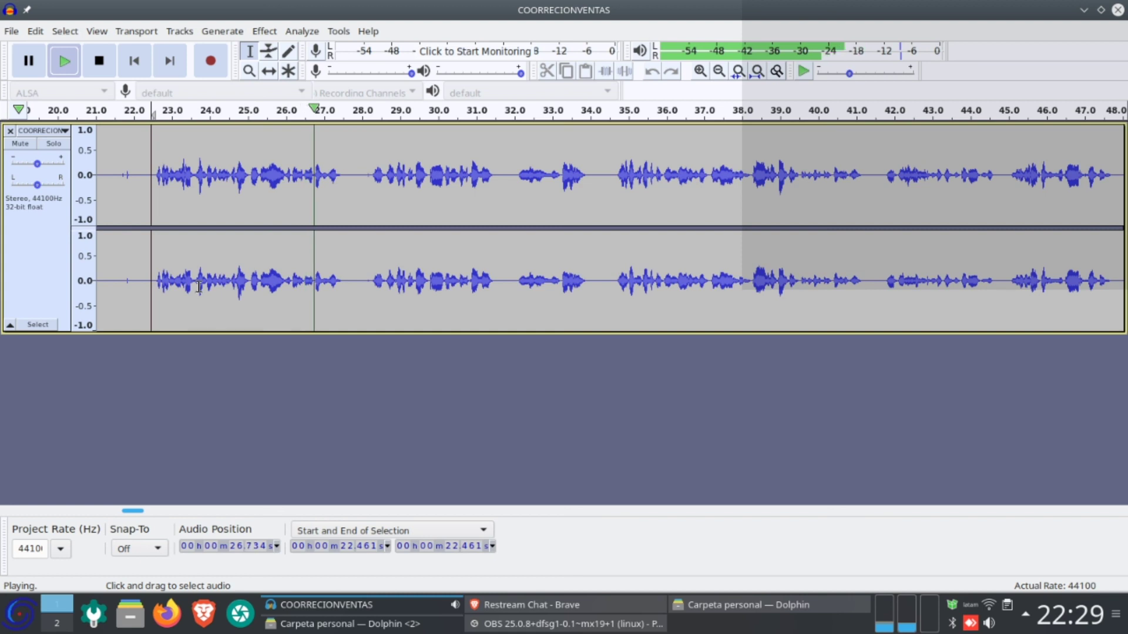
pyautogui.press('space')
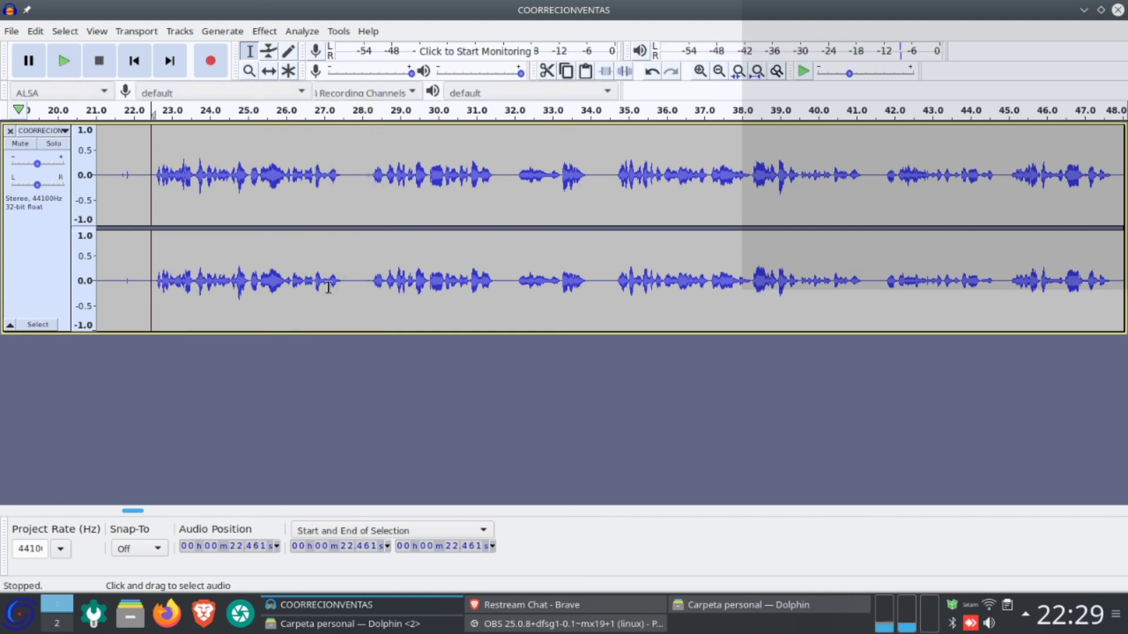
# Play the pause after the first phrase from about 27.5, 27.3 and 26.6 seconds to check for residual noise.
pyautogui.click(343, 288)
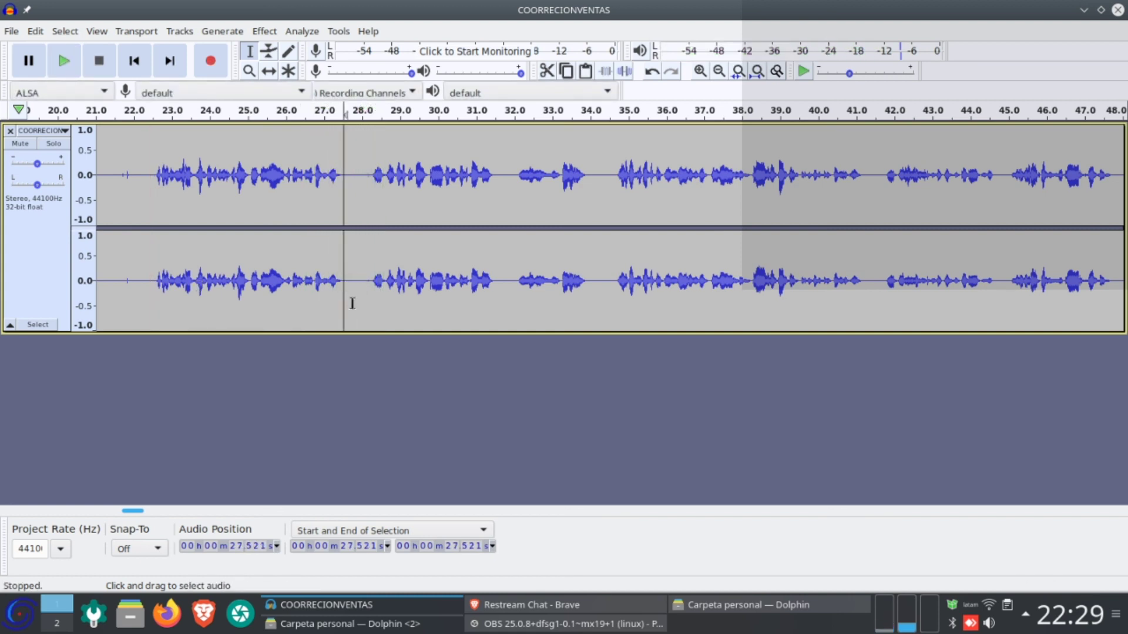
pyautogui.press('space')
pyautogui.press('space')
pyautogui.click(334, 288)
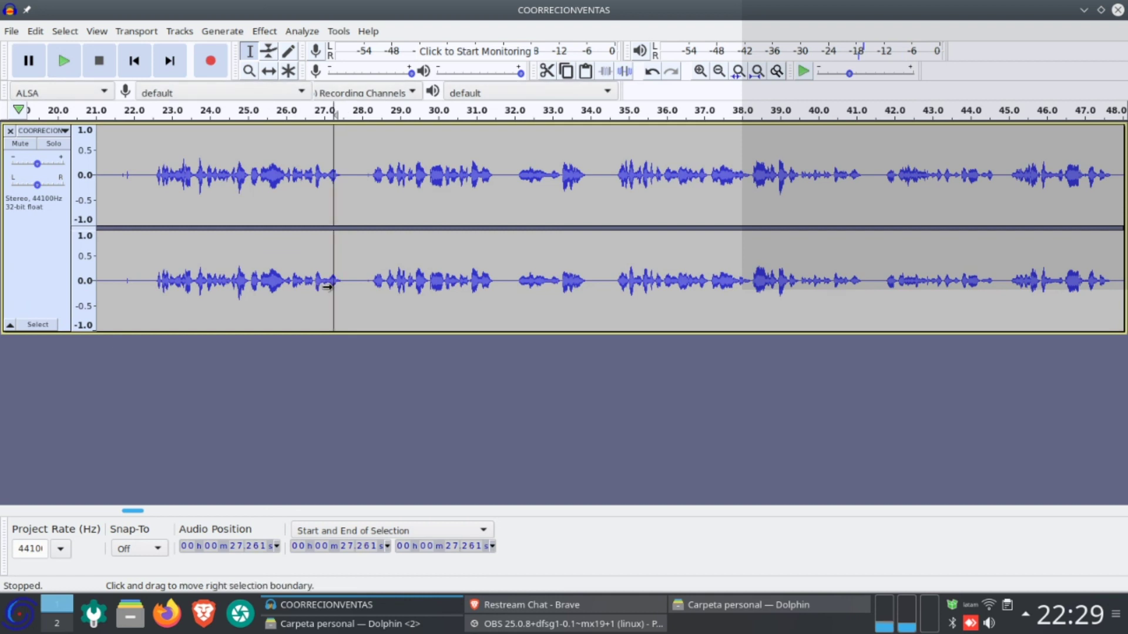
pyautogui.press('space')
pyautogui.press('space')
pyautogui.click(309, 290)
pyautogui.press('space')
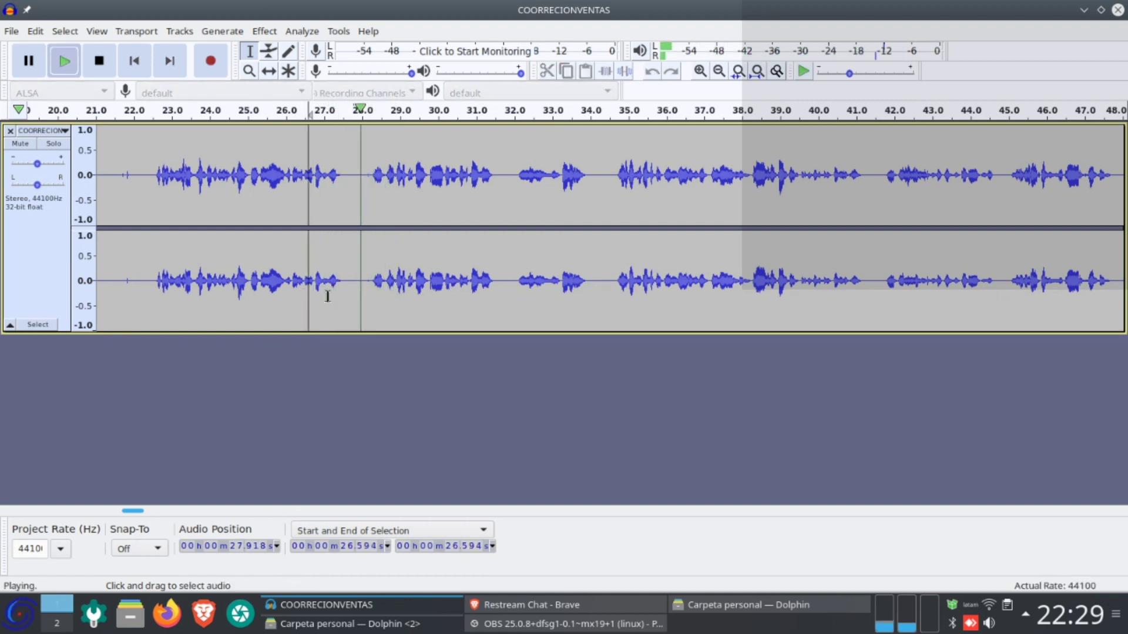
pyautogui.press('space')
# Check the pause near 1:20 by playing from about 1:18.3, 1:21.5 and 1:19.0.
pyautogui.scroll(-1, 323, 296)
pyautogui.scroll(-2, 322, 296)
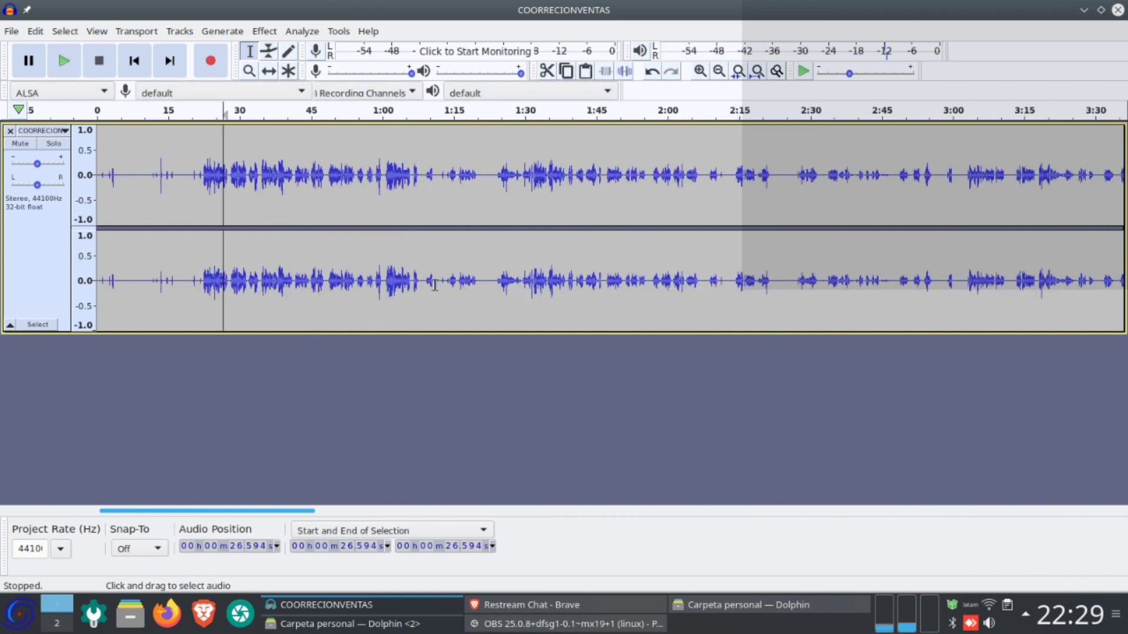
pyautogui.click(472, 284)
pyautogui.press('space')
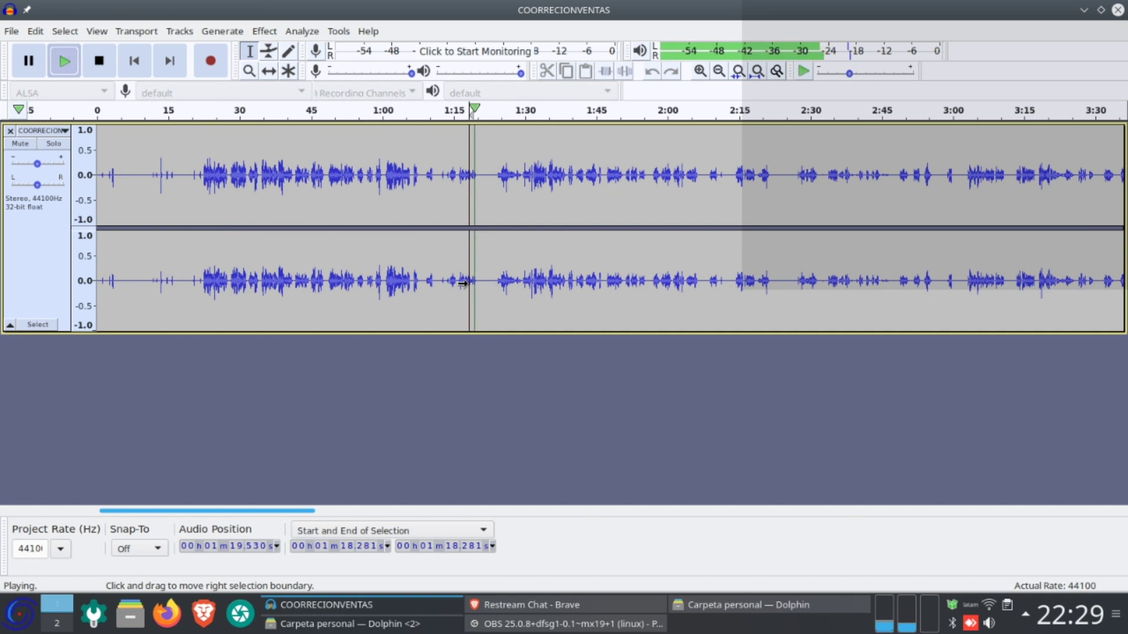
pyautogui.press('space')
pyautogui.click(486, 262)
pyautogui.press('space')
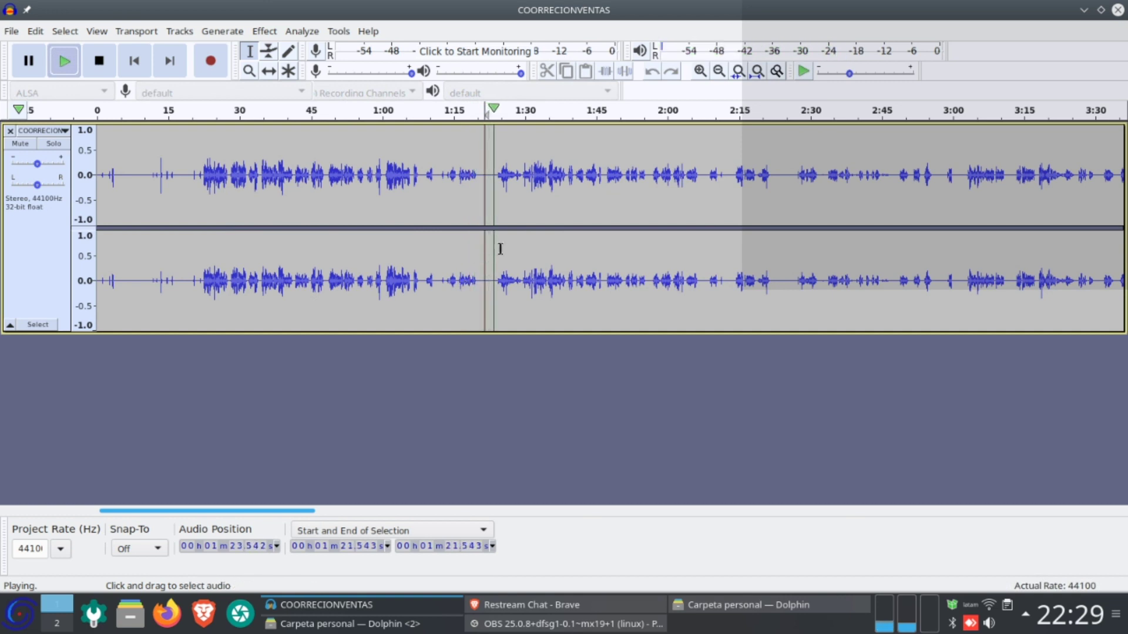
pyautogui.click(473, 260)
pyautogui.press('space')
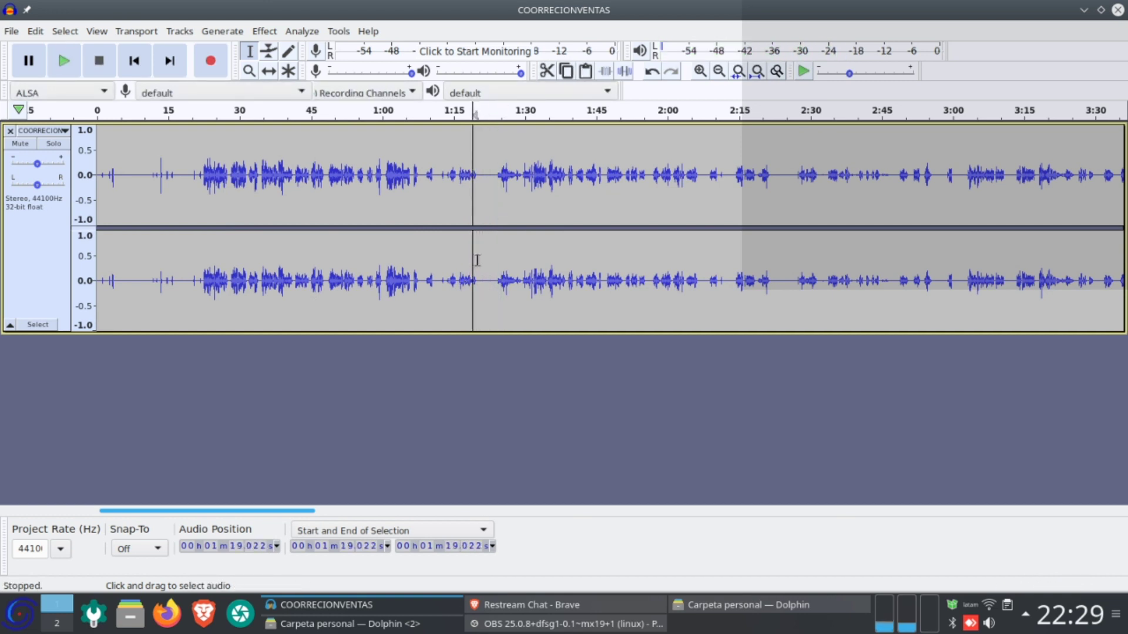
pyautogui.press('space')
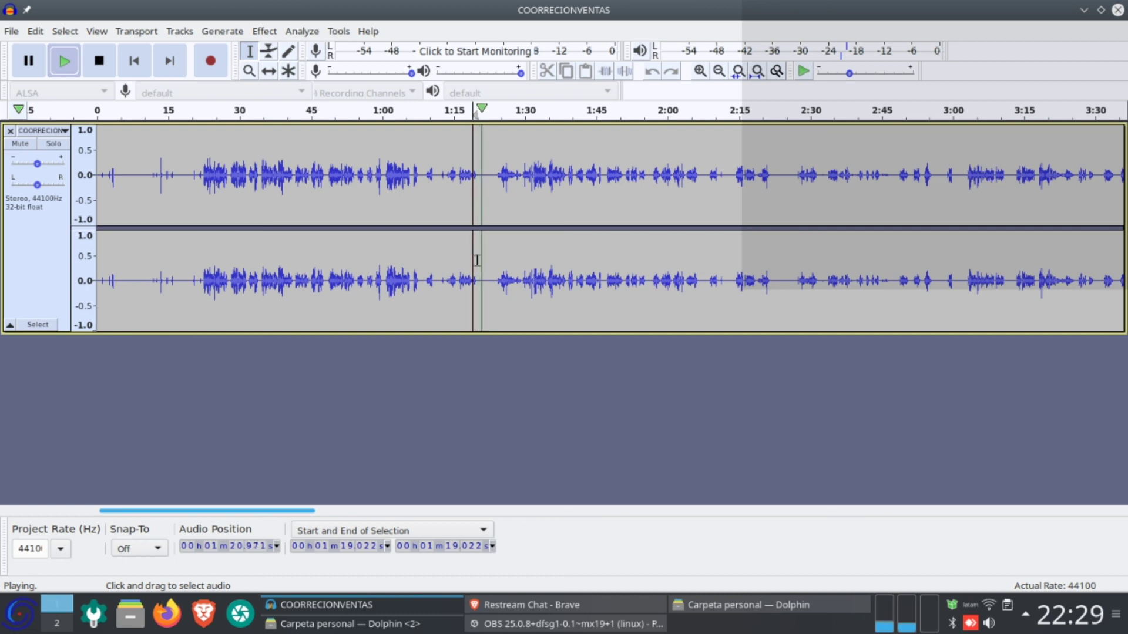
pyautogui.press('space')
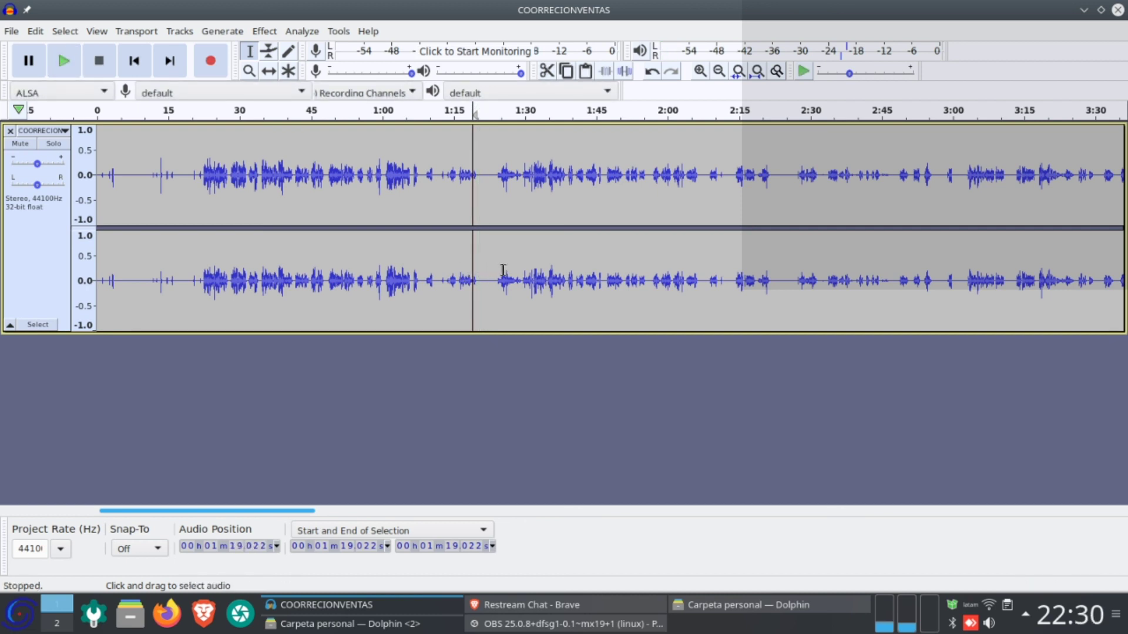
# Select the silent pause from about 1:19.8 to 1:24.3 and play it to check for residual noise.
pyautogui.scroll(2, 473, 278)
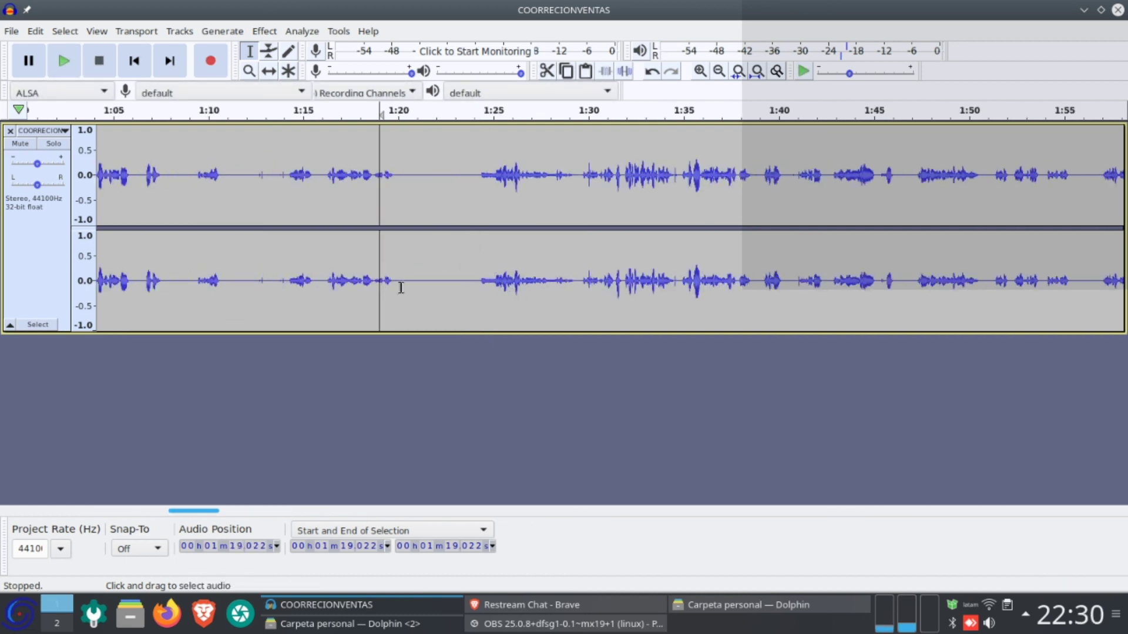
pyautogui.moveTo(393, 288); pyautogui.dragTo(481, 291)
pyautogui.hotkey('alt', 'c')
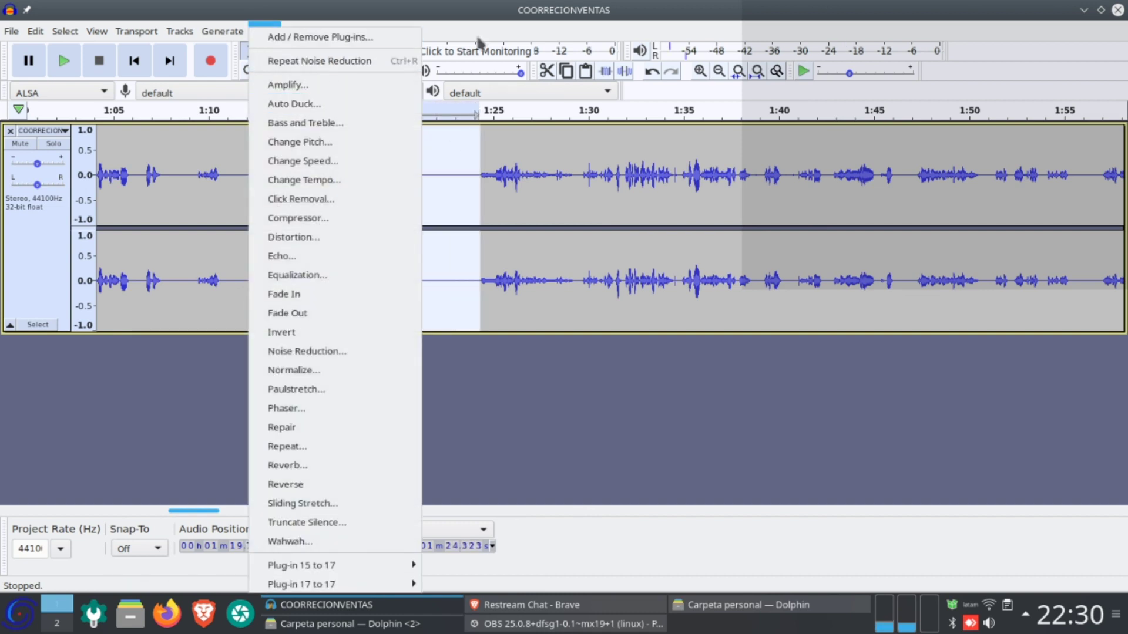
pyautogui.click(481, 11)
pyautogui.press('space')
pyautogui.press('space')
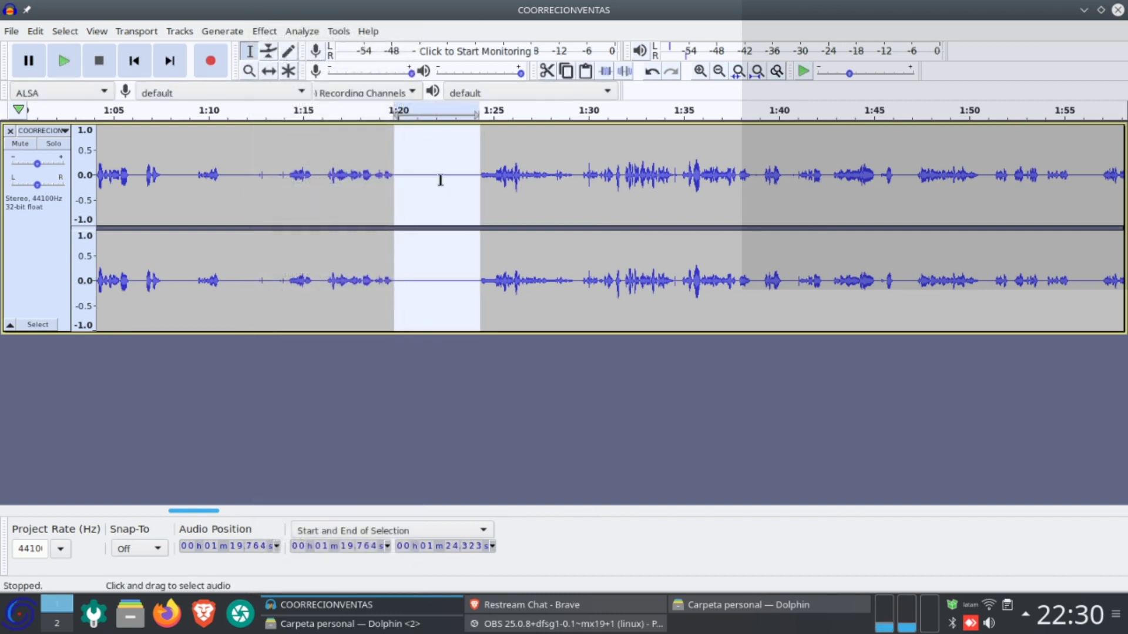
pyautogui.scroll(1, 439, 183)
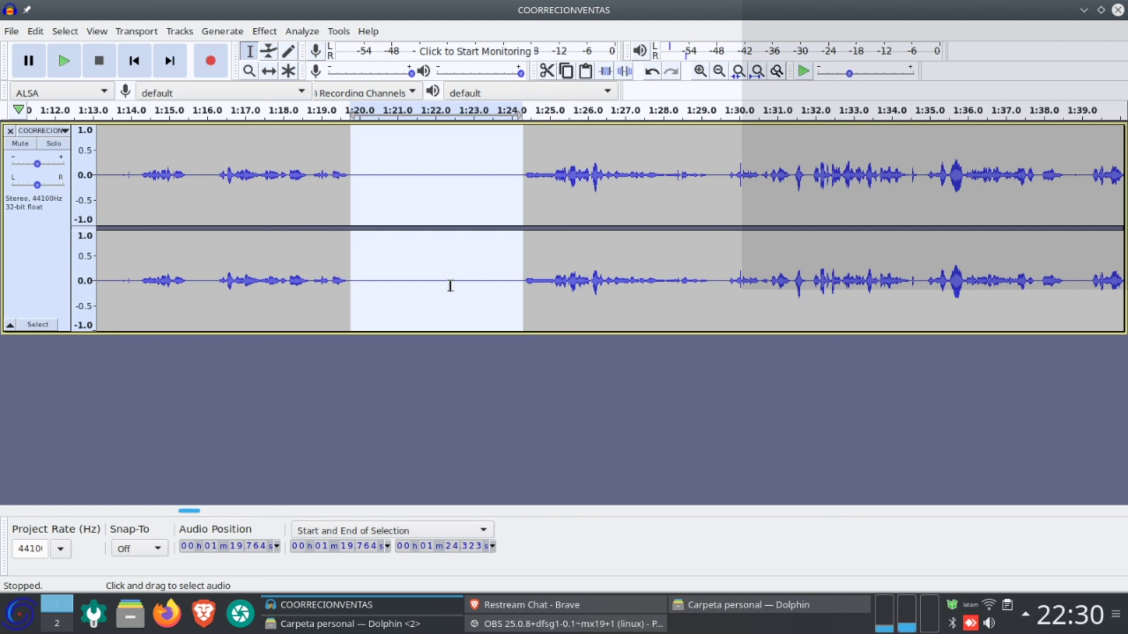
pyautogui.press('space')
pyautogui.scroll(1, 456, 317)
pyautogui.press('space')
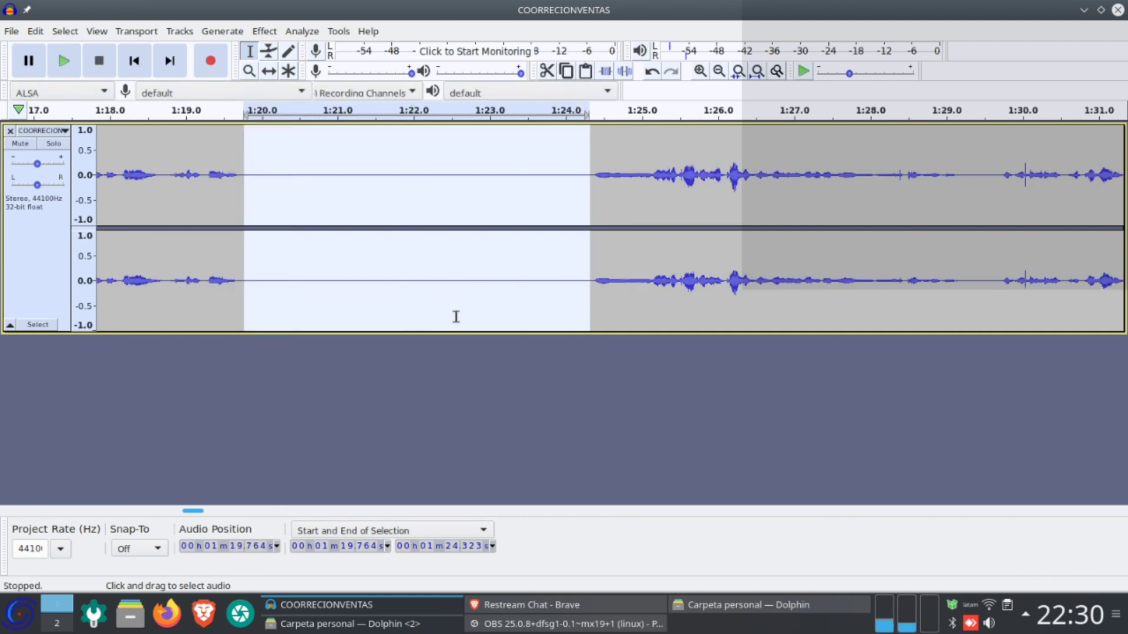
# Capture a Noise Reduction profile from the selected pause between about 1:19.8 and 1:24.3.
pyautogui.scroll(-3, 450, 309)
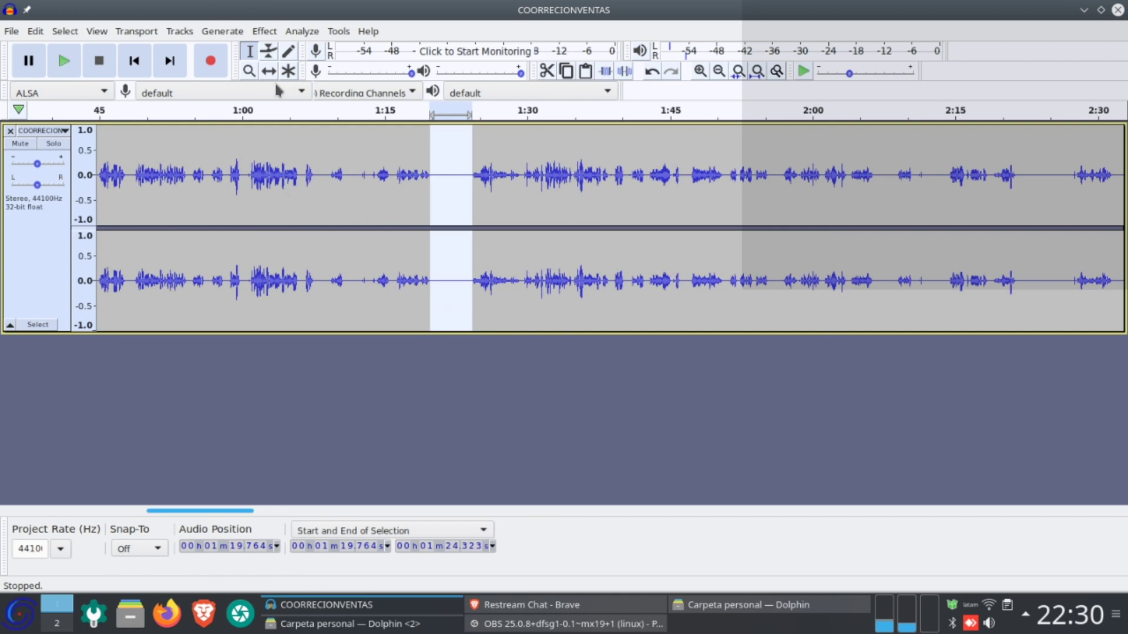
pyautogui.click(302, 31)
pyautogui.moveTo(264, 31)
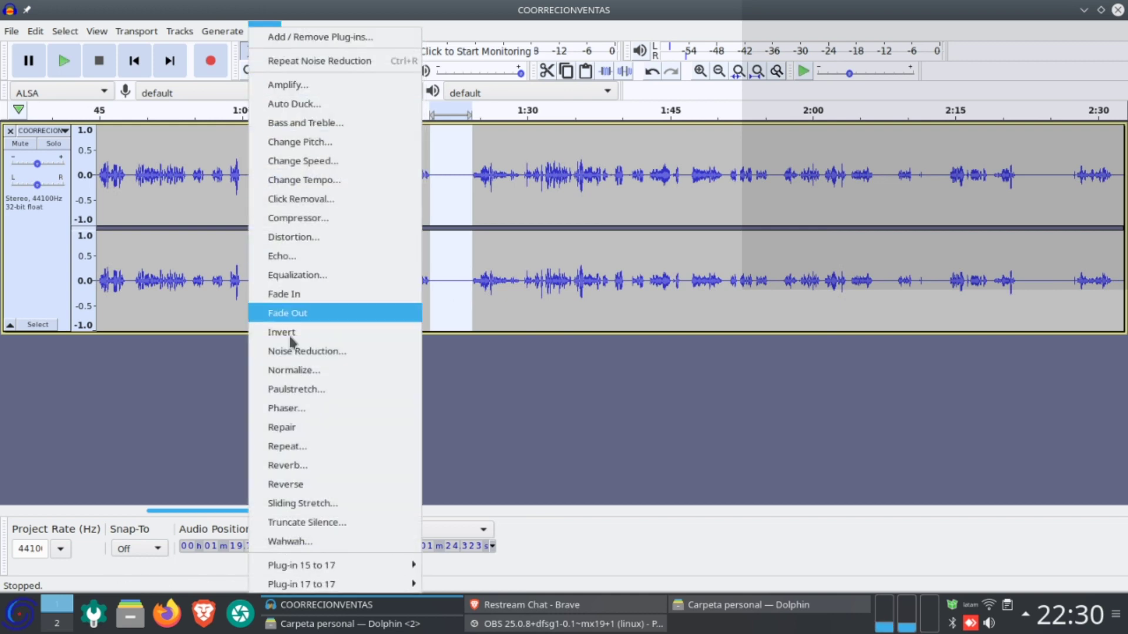
pyautogui.click(334, 352)
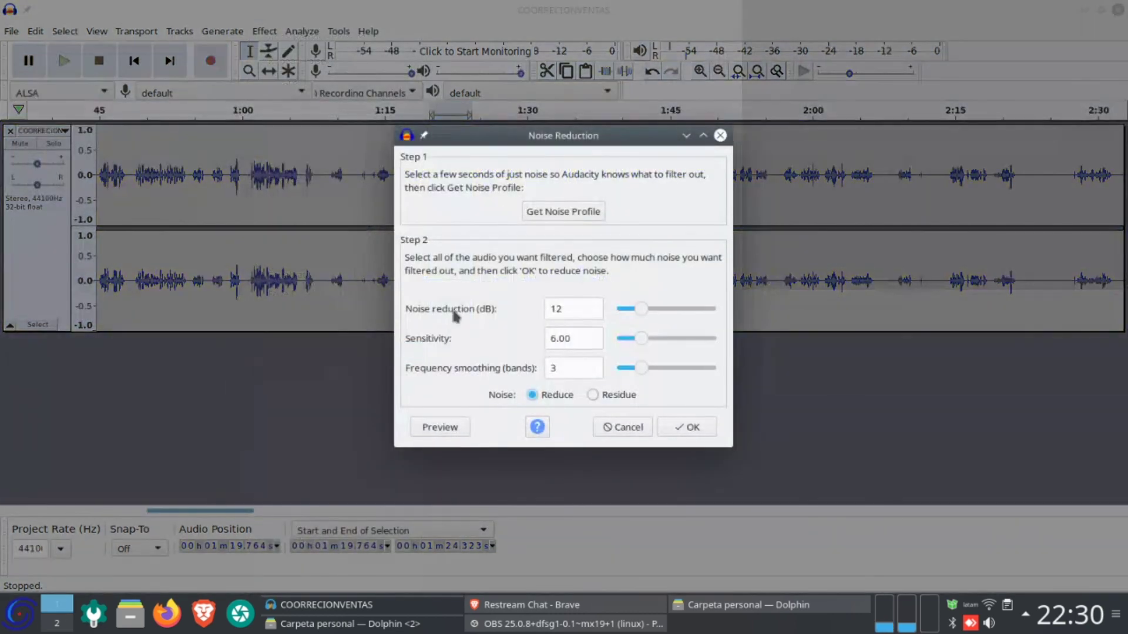
pyautogui.click(567, 213)
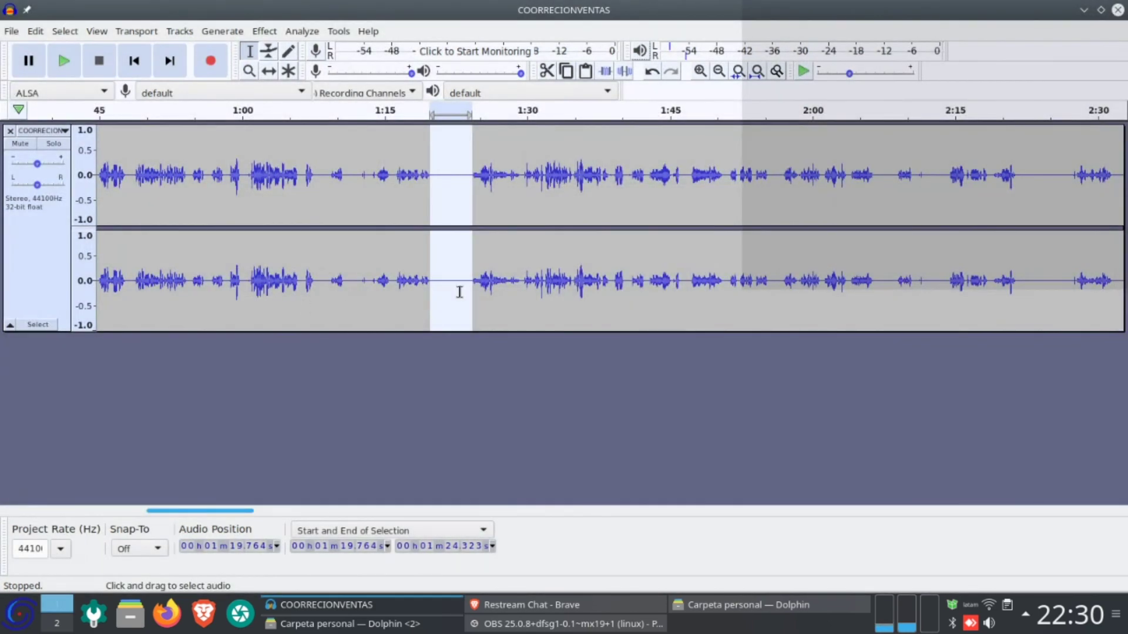
# Reduce noise across the entire track using the newly captured profile, with 12 dB, sensitivity 6.00 and 3 smoothing bands.
pyautogui.doubleClick(424, 277)
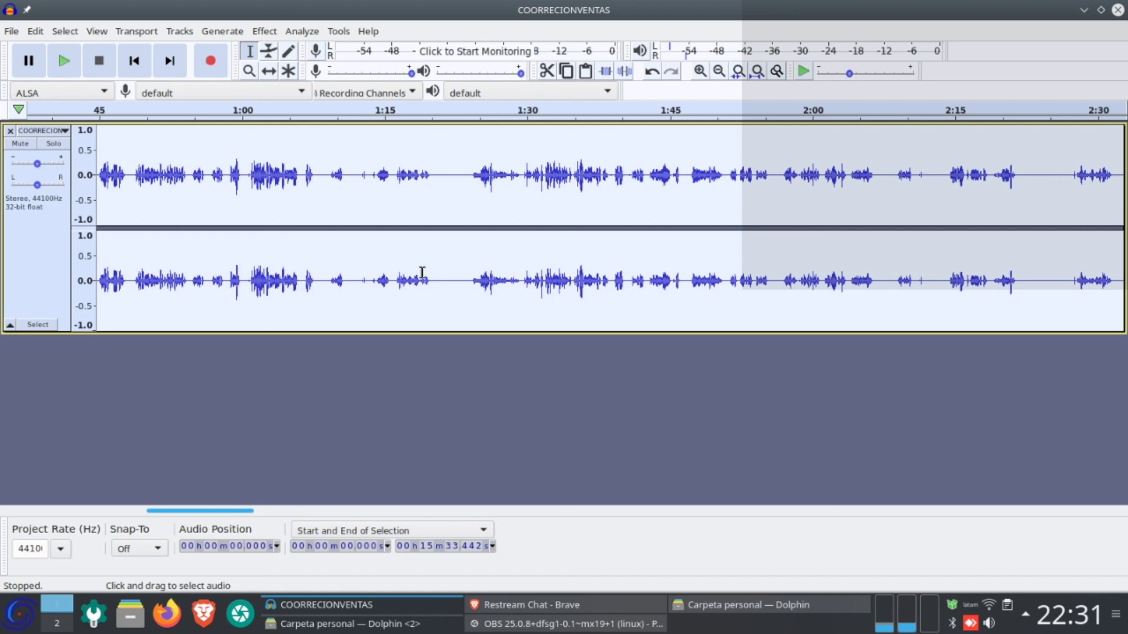
pyautogui.click(264, 31)
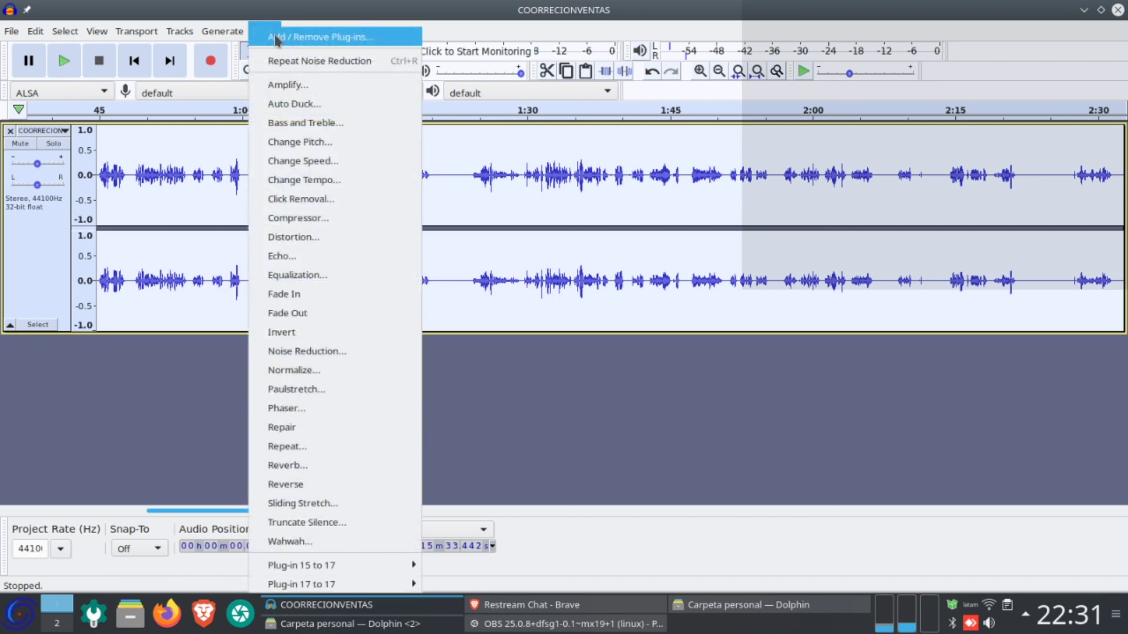
pyautogui.click(334, 351)
pyautogui.click(693, 432)
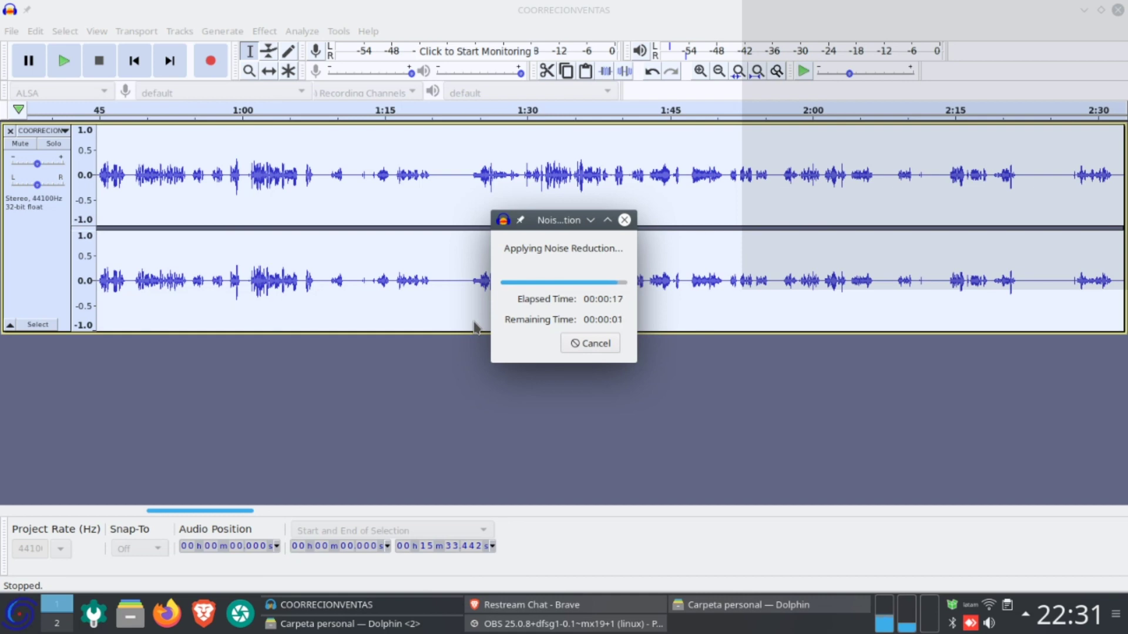
# Play the processed pause from about 1:20.3 to check for remaining noise.
pyautogui.click(434, 291)
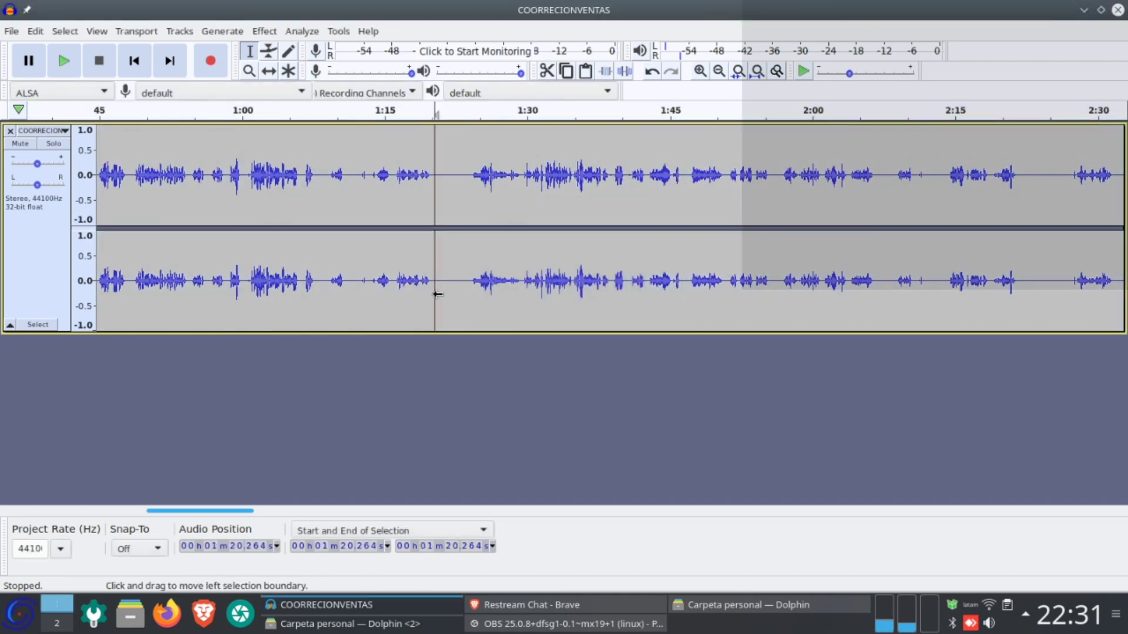
pyautogui.scroll(-4, 453, 288)
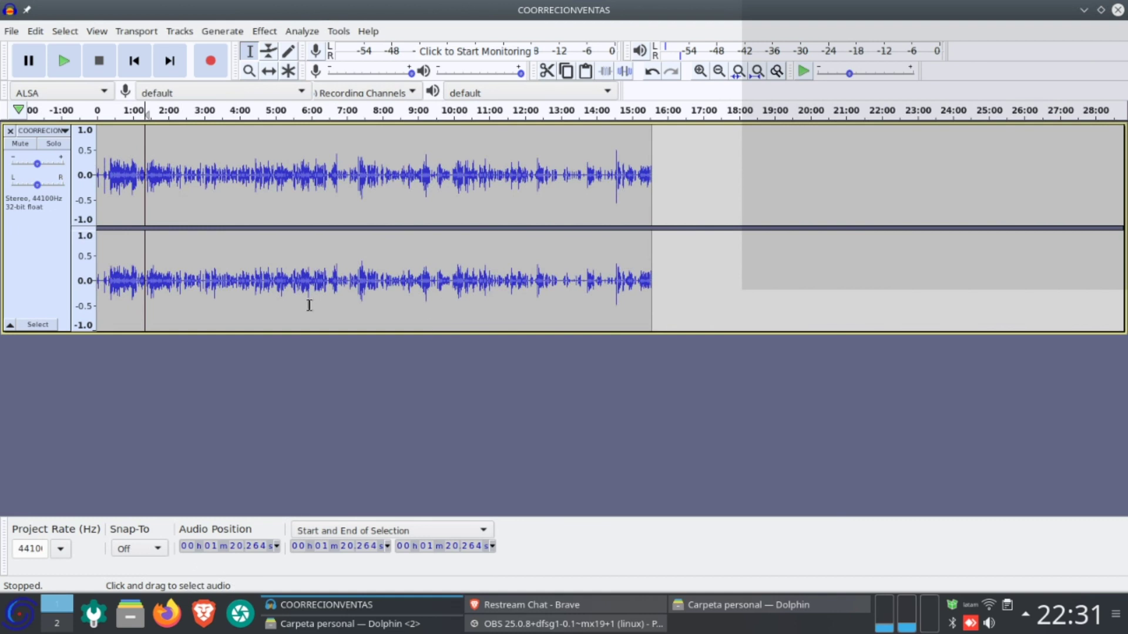
pyautogui.press('space')
pyautogui.press('space')
# Normalize the entire track to a peak amplitude of -1.0 dB with DC offset removal.
pyautogui.hotkey('ctrl', 'a')
pyautogui.click(264, 31)
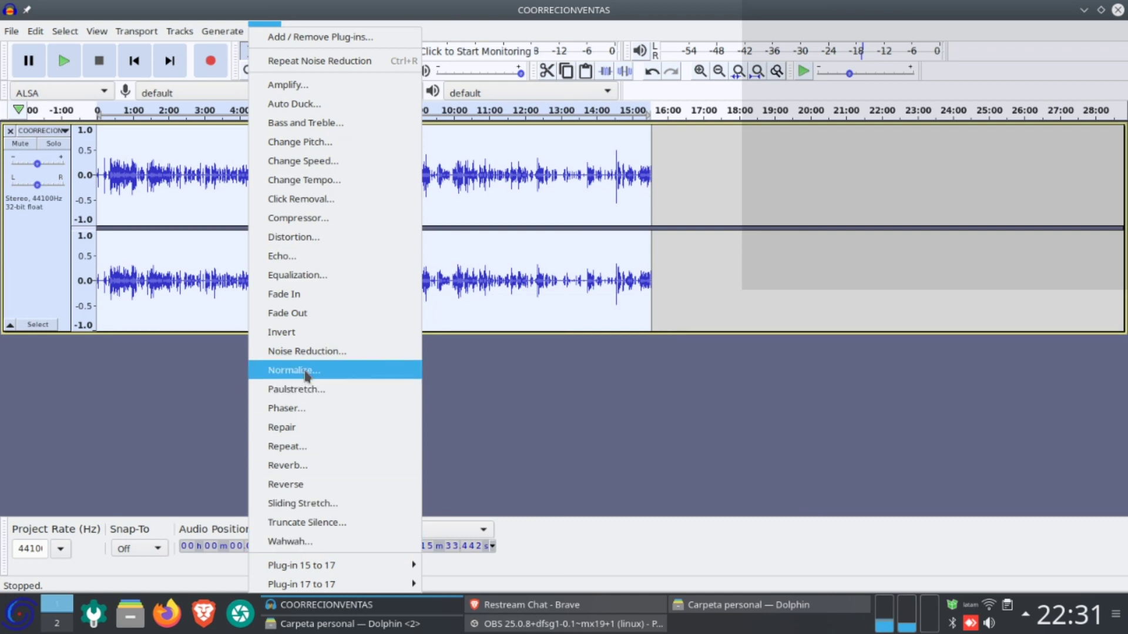
pyautogui.click(306, 371)
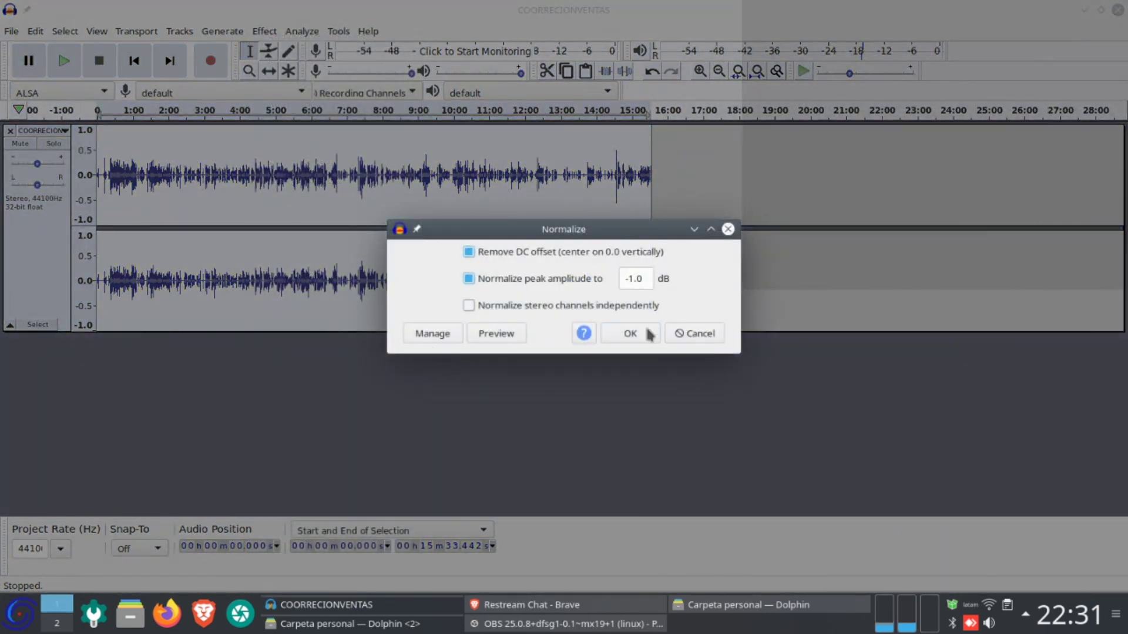
pyautogui.click(630, 335)
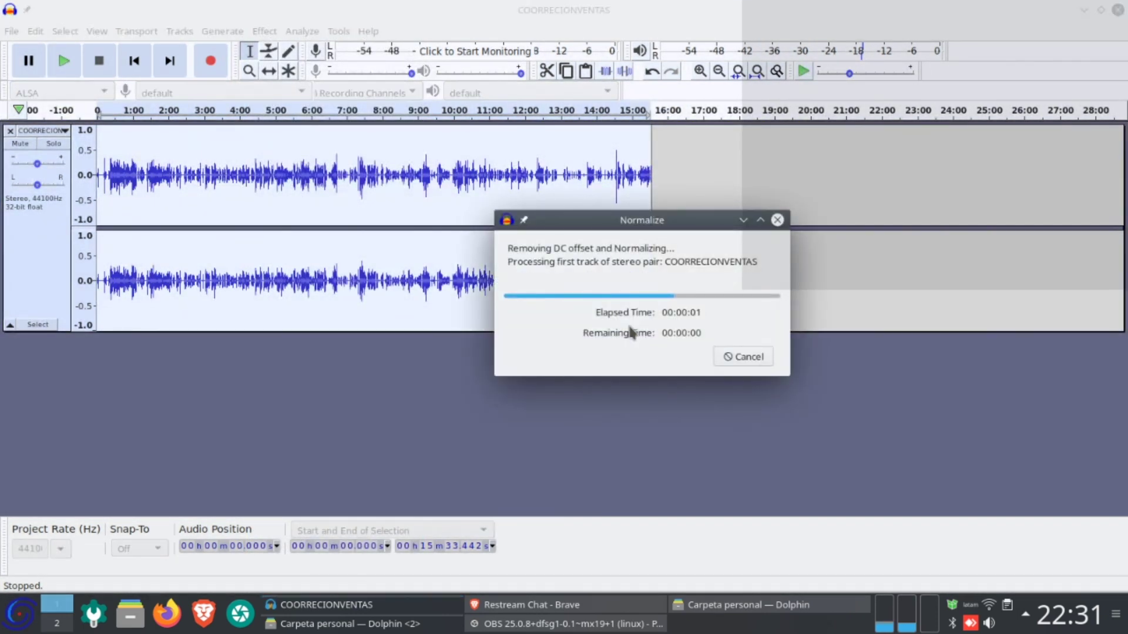
# Play the normalized track from about 4.7 and 26.1 seconds to check the voice level.
pyautogui.click(128, 282)
pyautogui.click(99, 282)
pyautogui.press('space')
pyautogui.press('space')
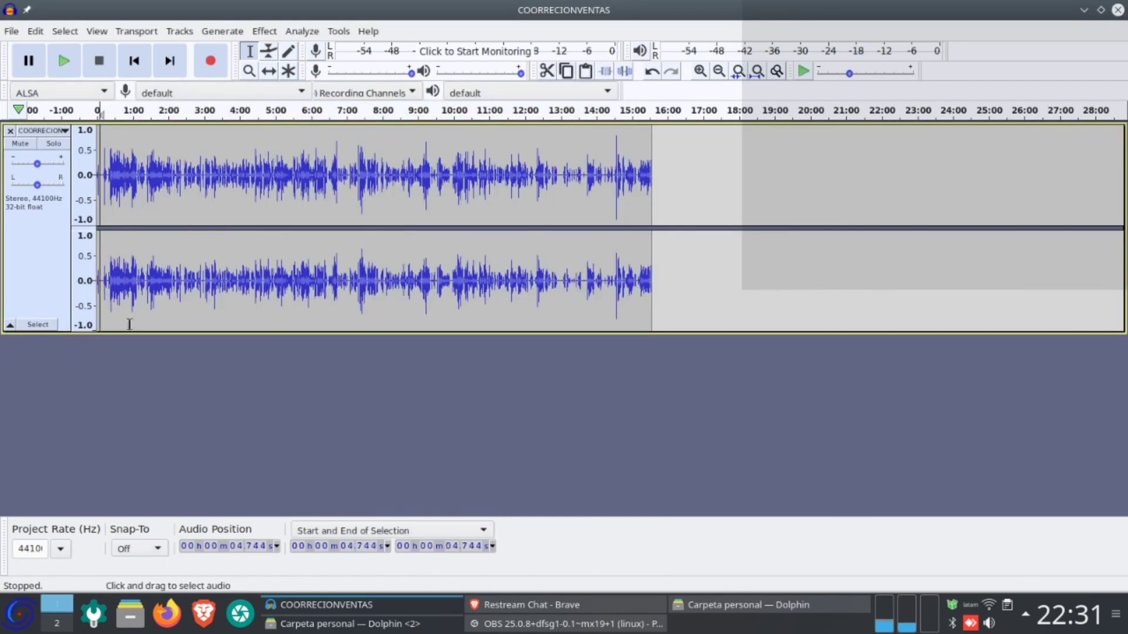
pyautogui.press('space')
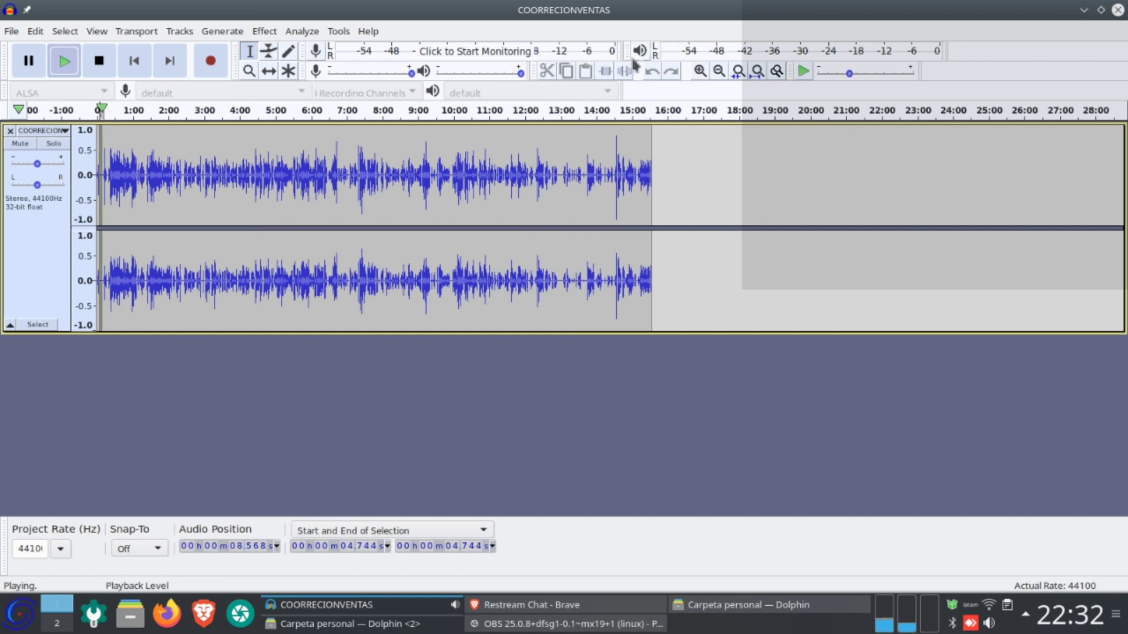
pyautogui.click(113, 282)
pyautogui.press('space')
pyautogui.press('space')
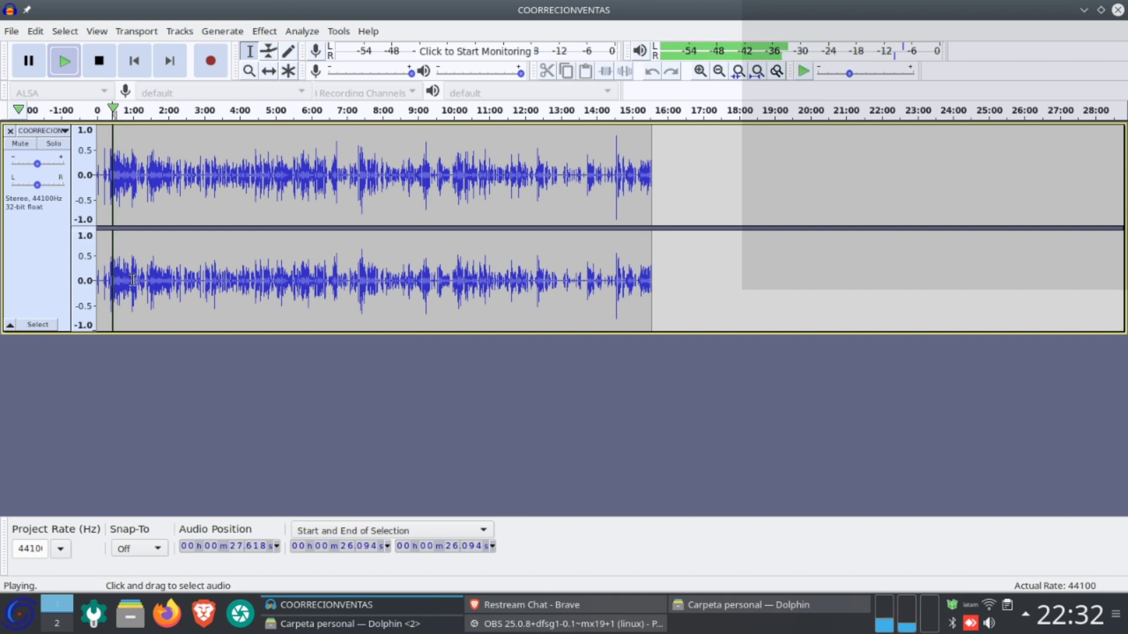
pyautogui.press('space')
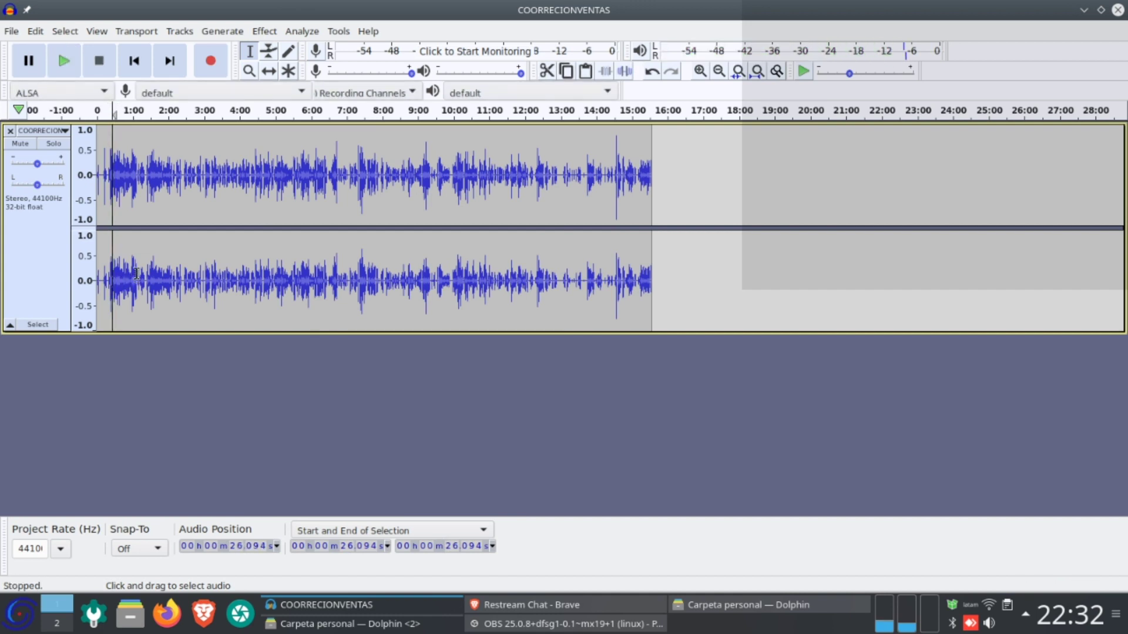
# Open Bass and Treble for the entire track and preview it, skipping forward to the speech near 28 seconds.
pyautogui.hotkey('ctrl', 'a')
pyautogui.click(264, 31)
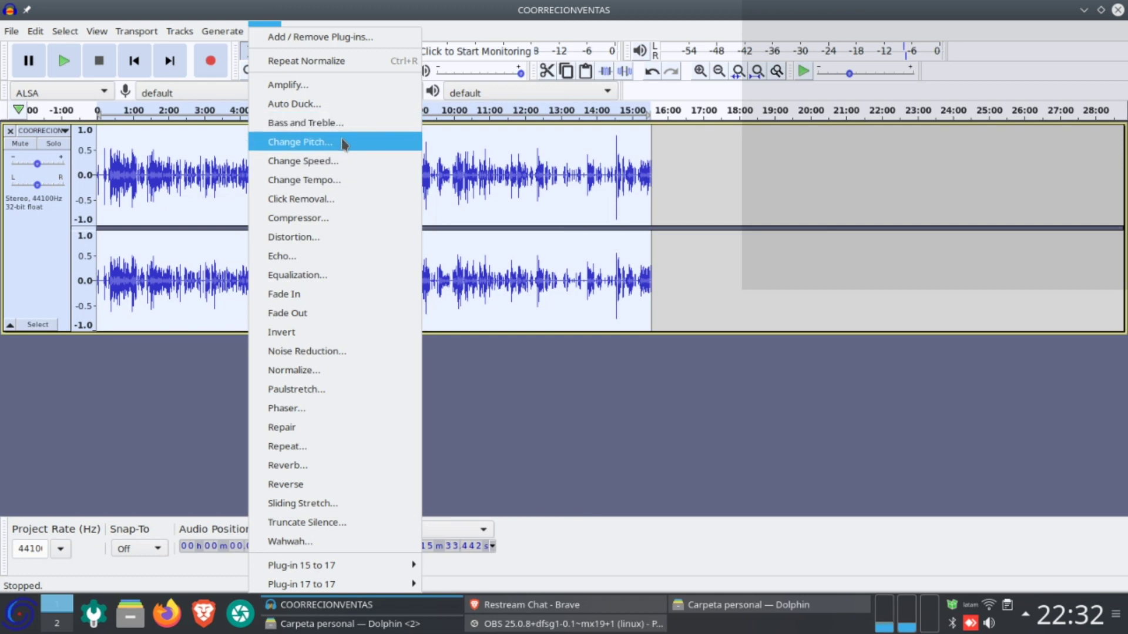
pyautogui.click(321, 124)
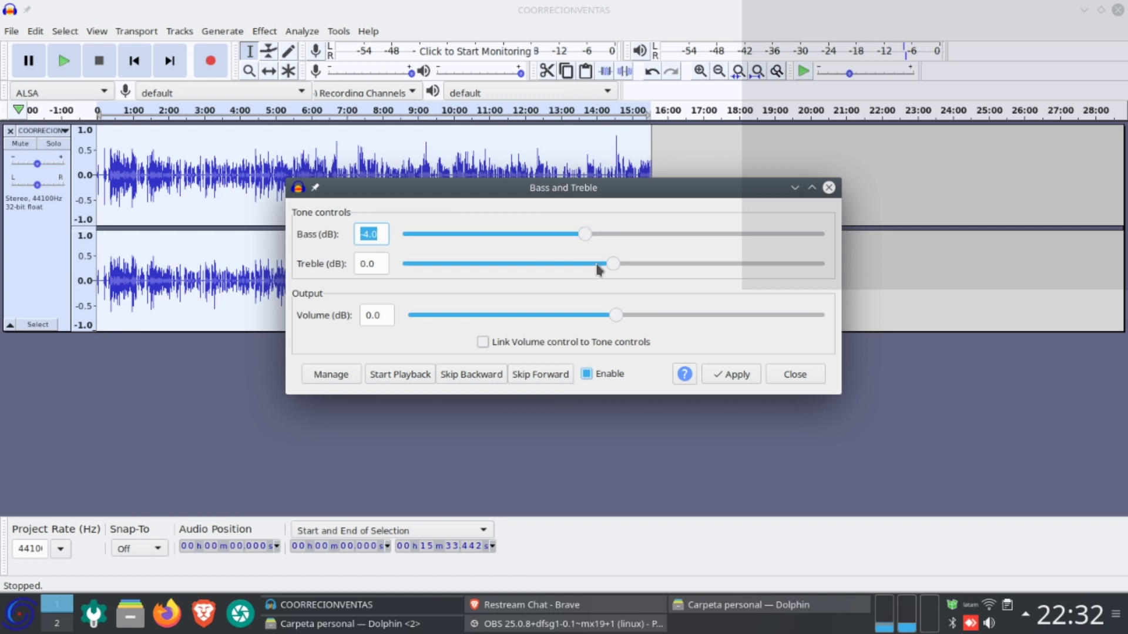
pyautogui.click(398, 379)
pyautogui.click(529, 380)
pyautogui.click(529, 380)
pyautogui.click(532, 379)
pyautogui.click(534, 378)
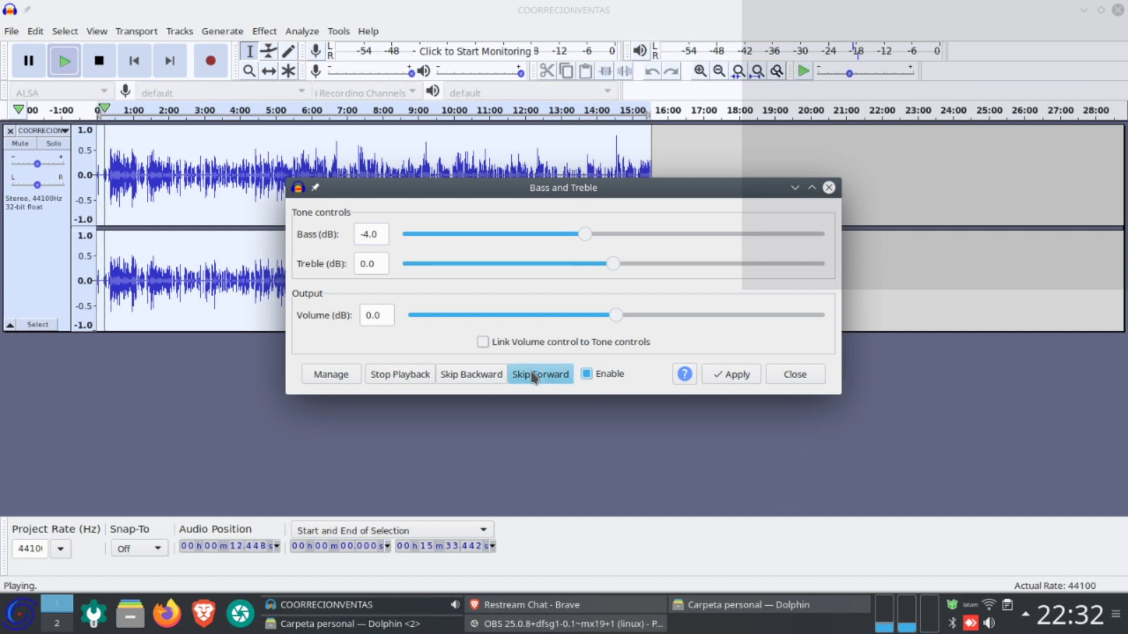
pyautogui.click(533, 376)
pyautogui.click(533, 377)
pyautogui.click(533, 377)
pyautogui.click(533, 376)
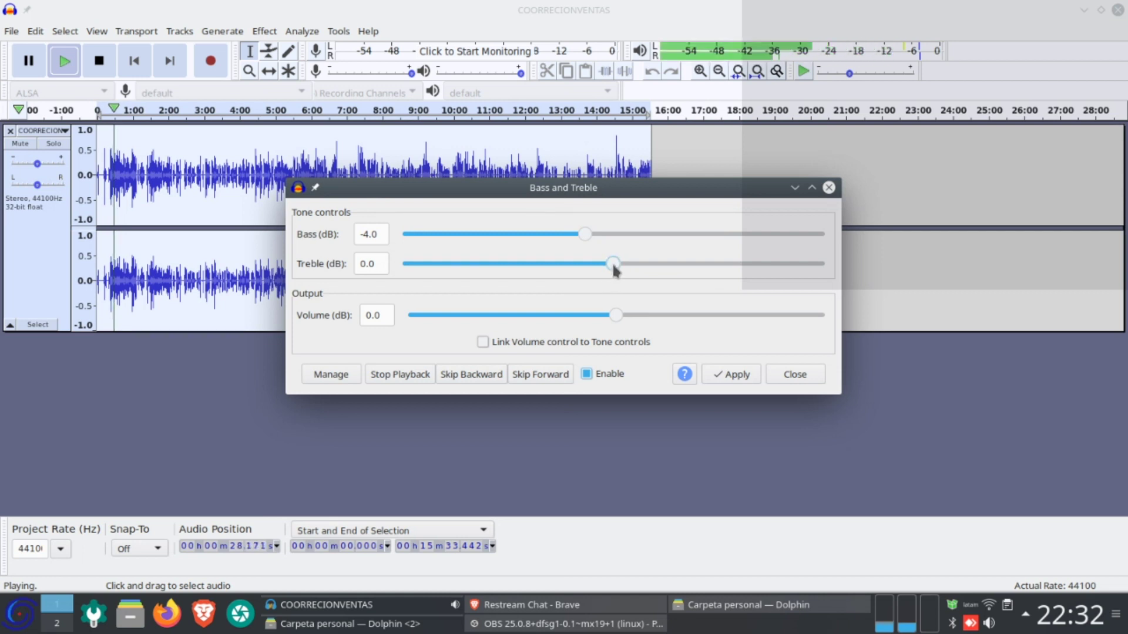
# Apply Bass and Treble to the entire track with bass at -5.0 dB and treble at 0.0 dB.
pyautogui.moveTo(616, 267); pyautogui.dragTo(442, 238)
pyautogui.moveTo(709, 245); pyautogui.dragTo(579, 246)
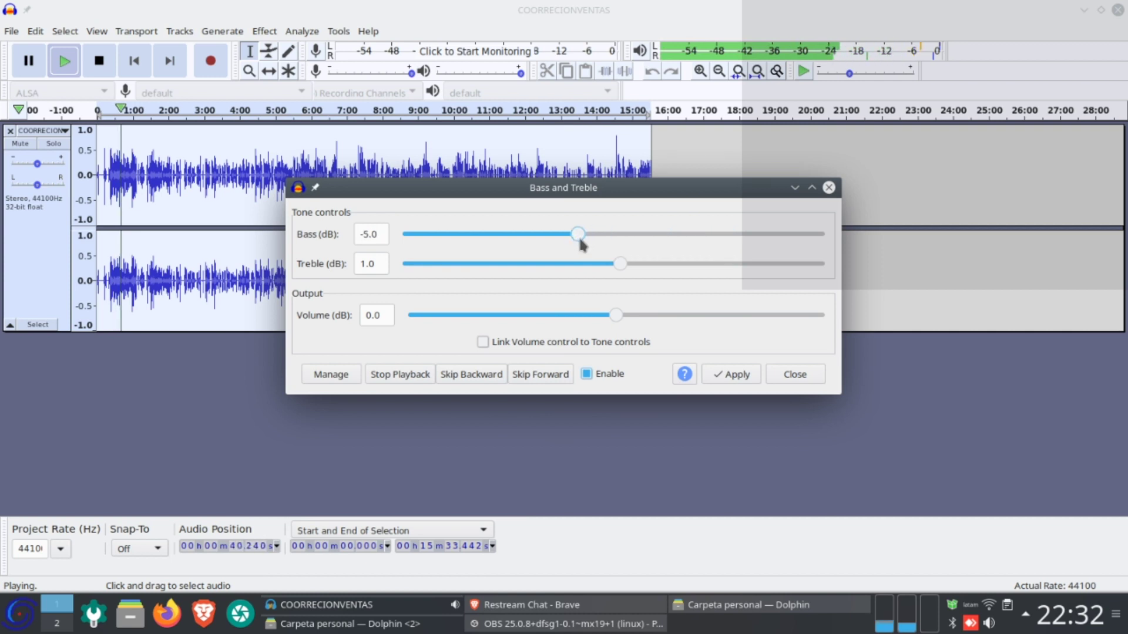
pyautogui.moveTo(619, 261); pyautogui.dragTo(621, 261)
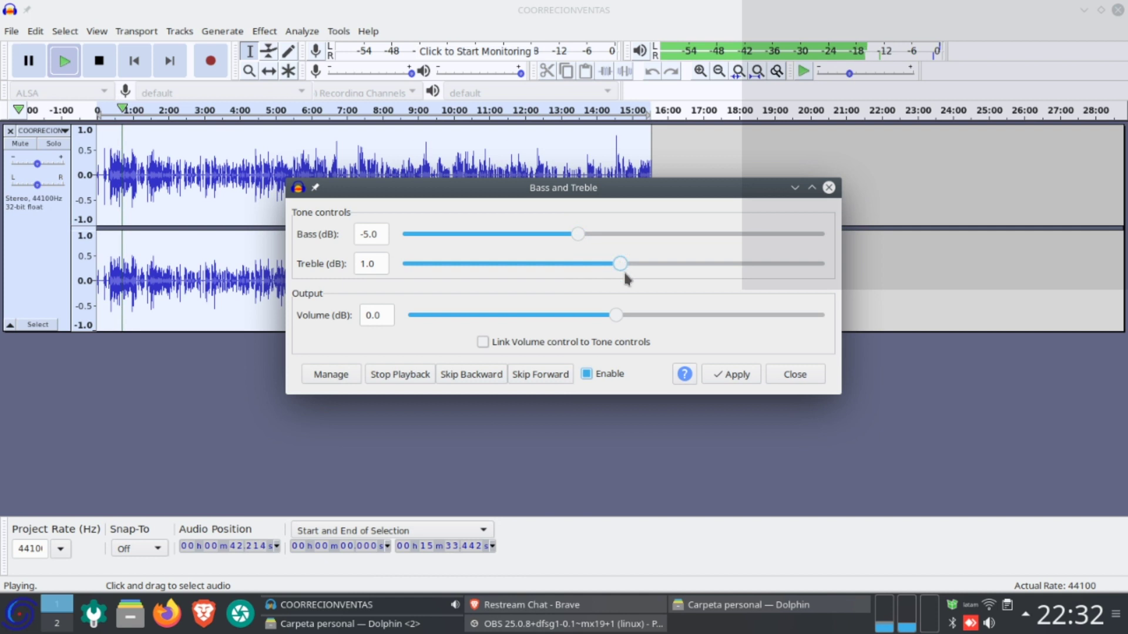
pyautogui.moveTo(607, 267); pyautogui.dragTo(628, 271)
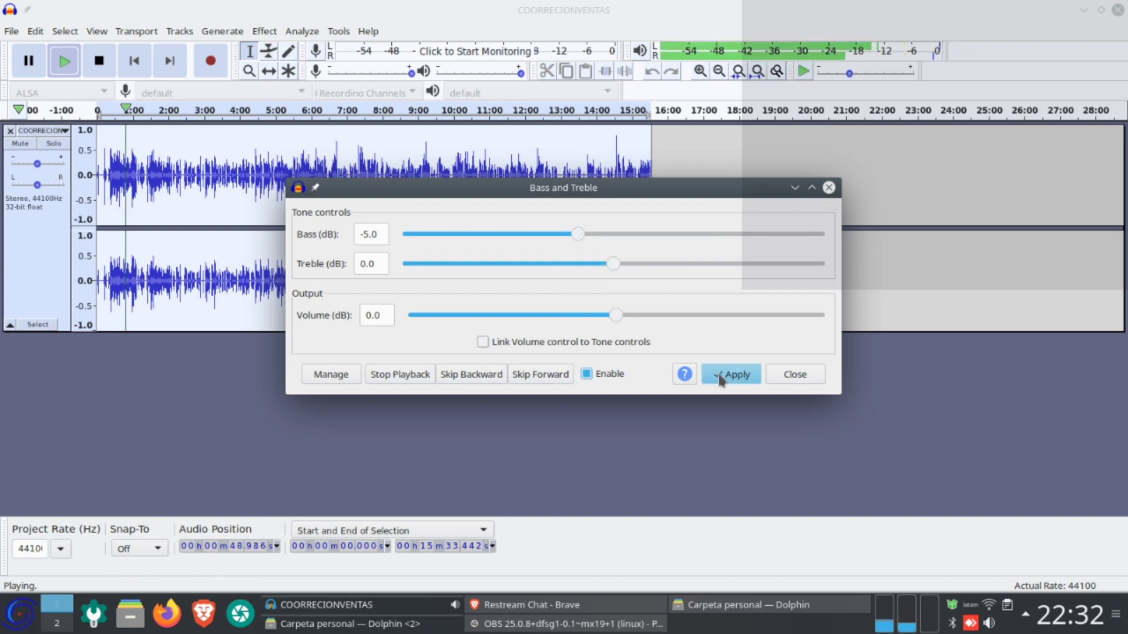
pyautogui.click(724, 374)
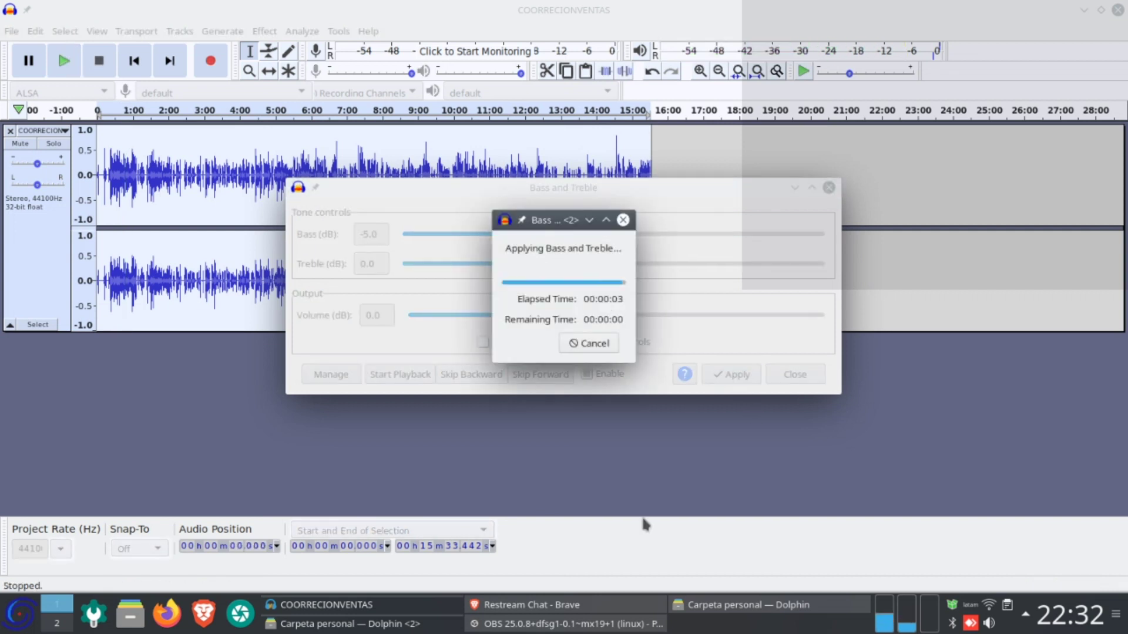
pyautogui.click(820, 376)
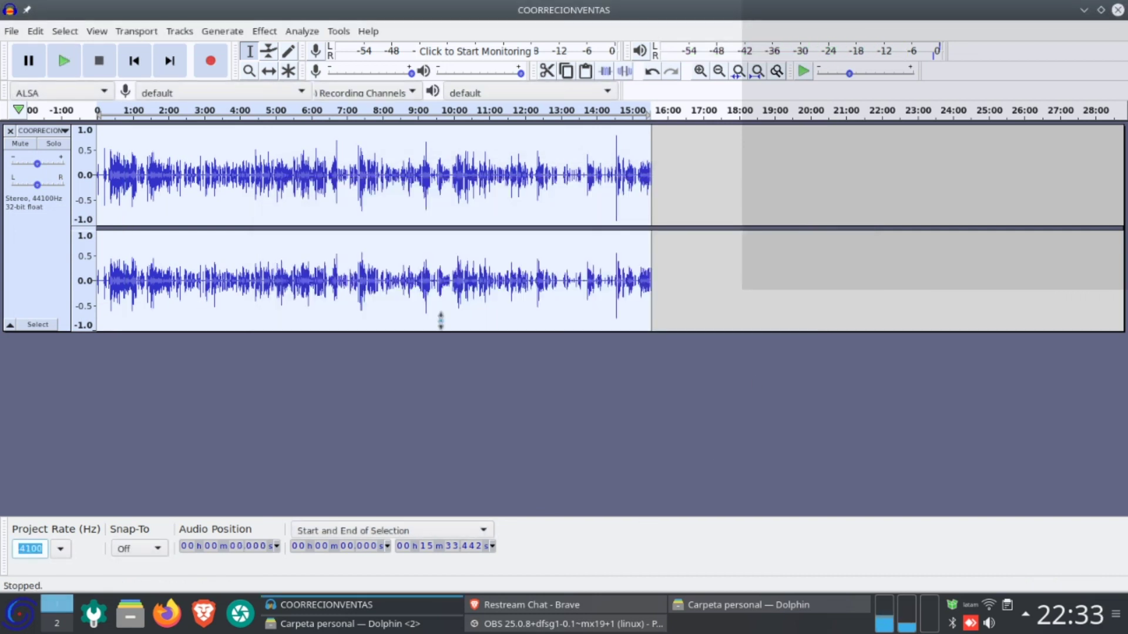
# Play the track from about 2:52 and 3:52 to check the tone of the voice.
pyautogui.click(198, 192)
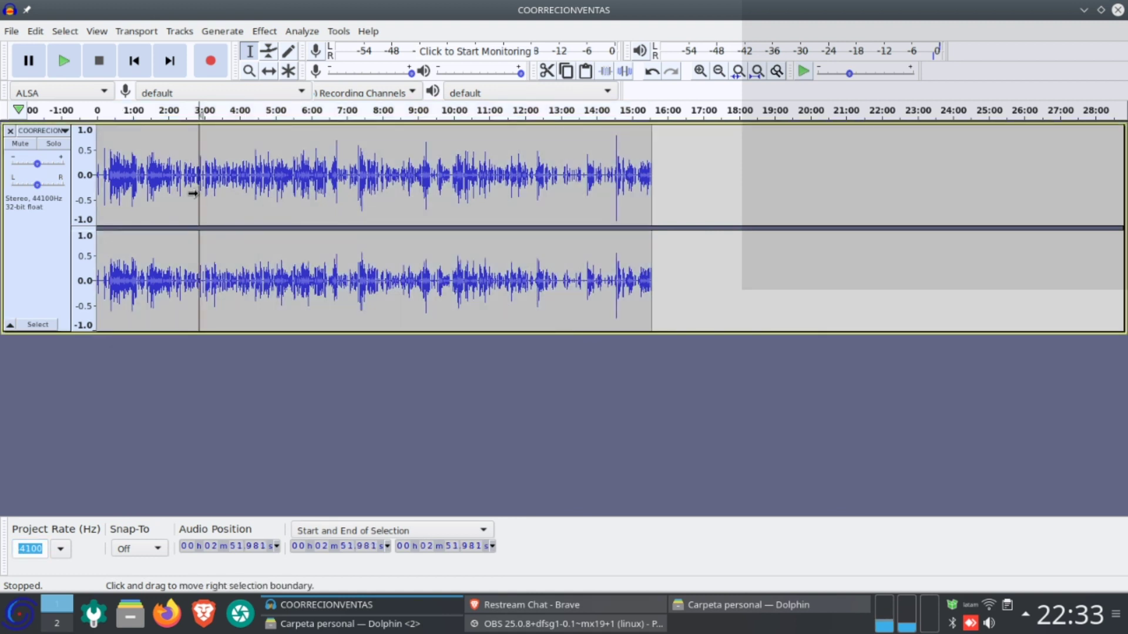
pyautogui.press('space')
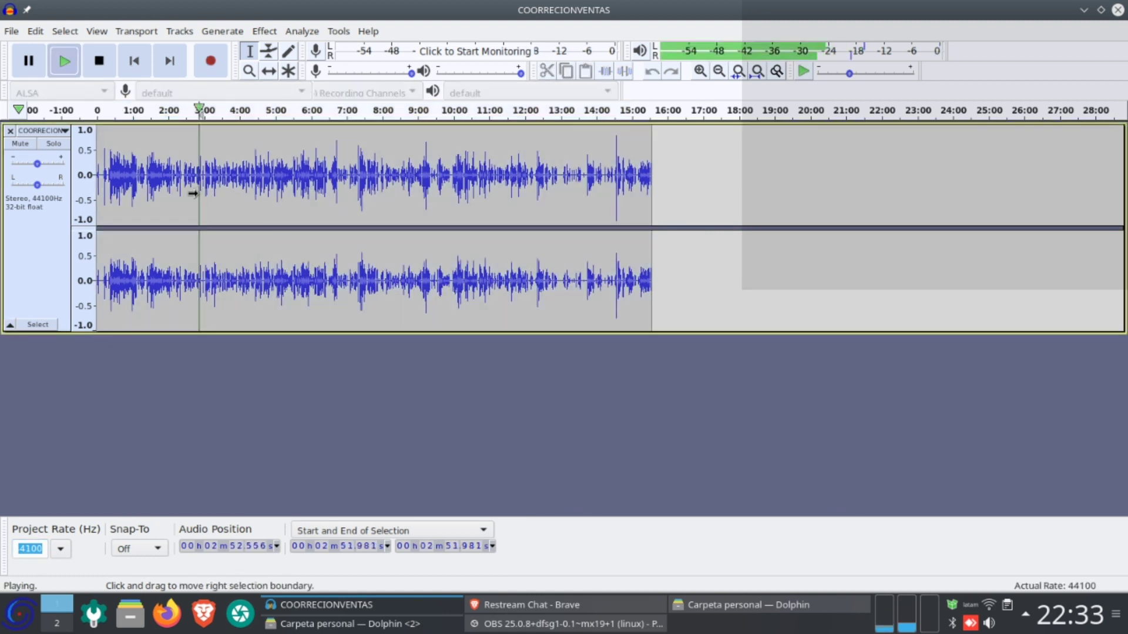
pyautogui.click(229, 195)
pyautogui.press('space')
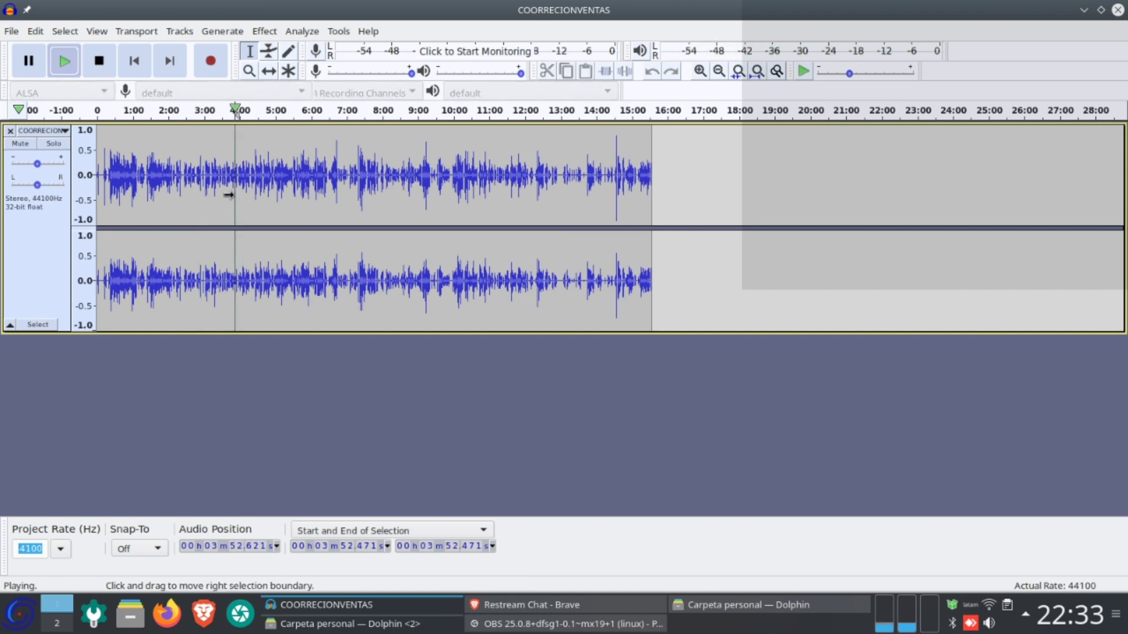
pyautogui.press('space')
# Apply the Compressor to the entire track with threshold -12 dB, noise floor -40 dB, ratio 2:1 and make-up gain for 0 dB.
pyautogui.hotkey('ctrl', 'a')
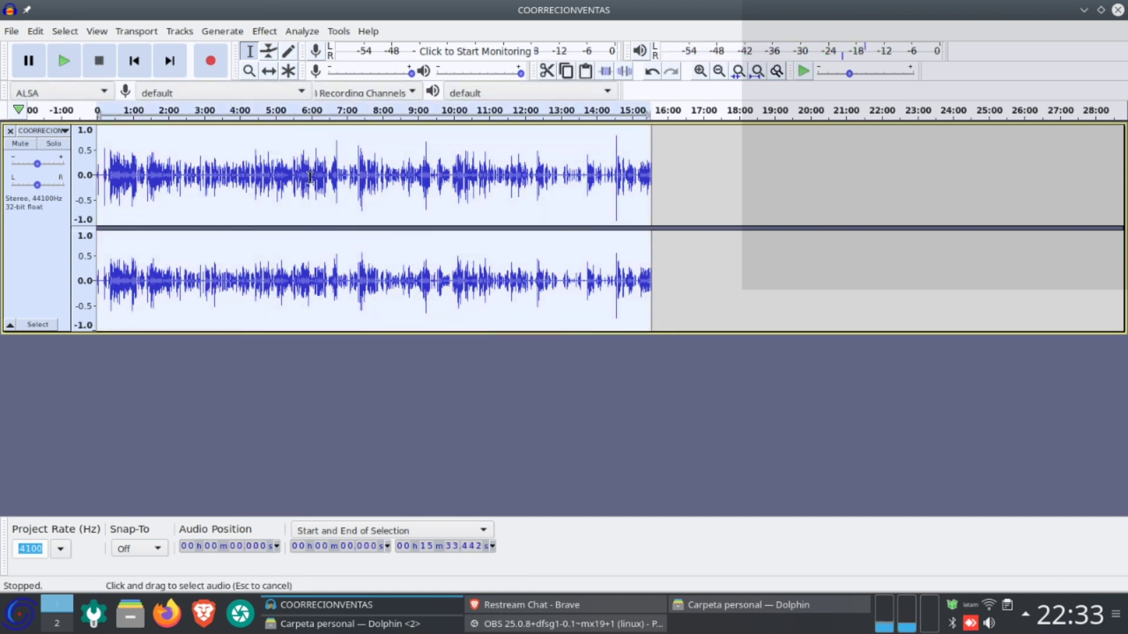
pyautogui.click(222, 31)
pyautogui.moveTo(255, 36)
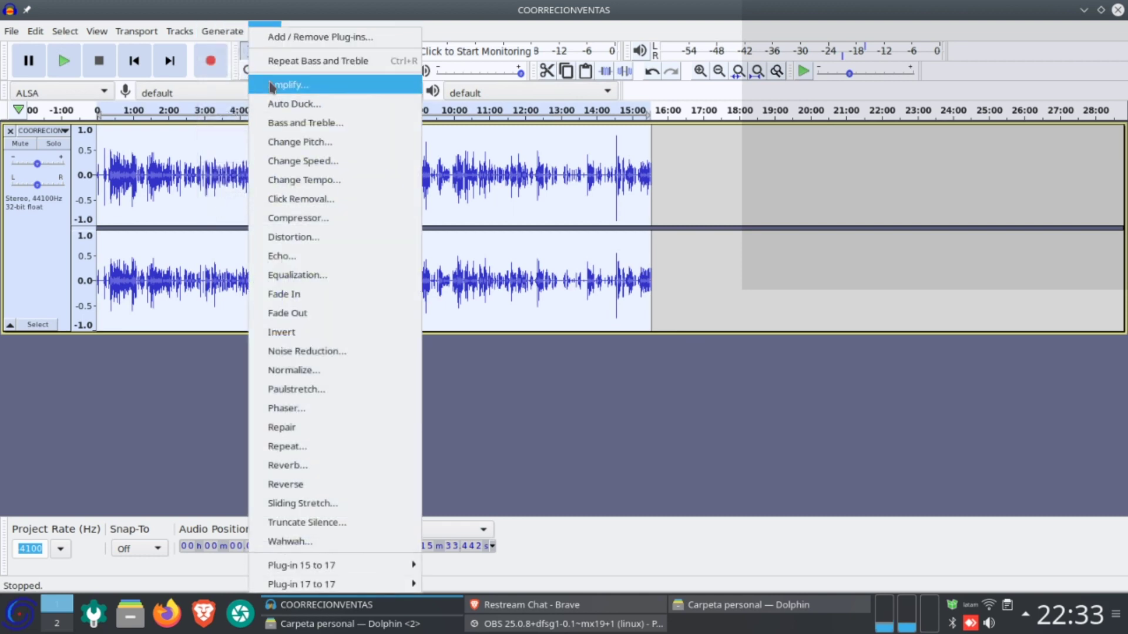
pyautogui.click(282, 218)
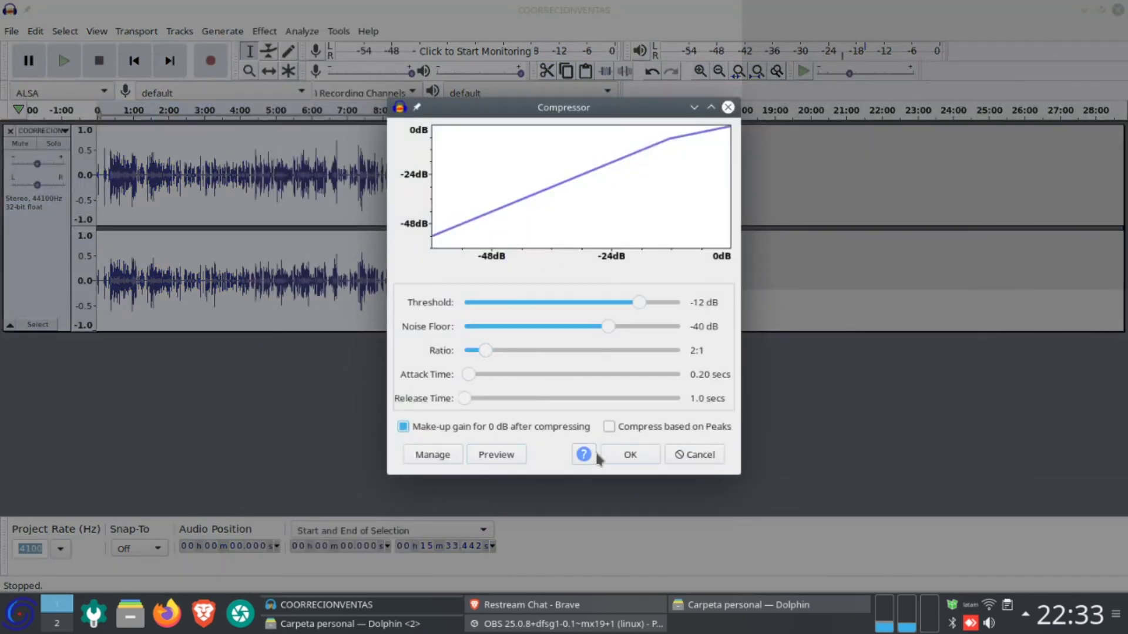
pyautogui.click(630, 456)
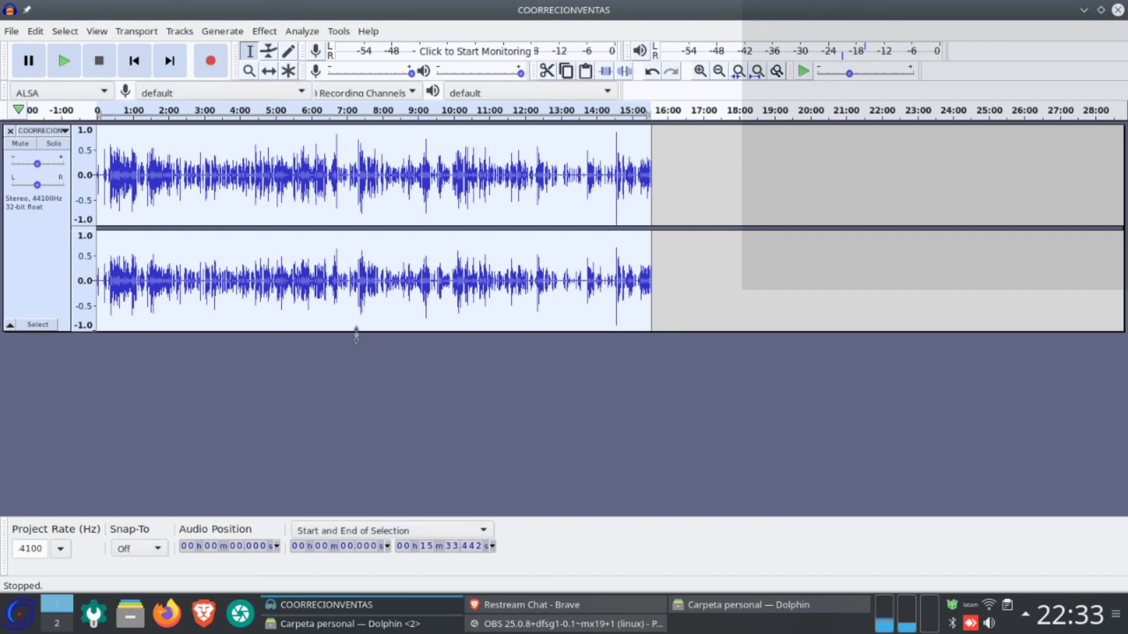
# Play the compressed track from about 4.7 seconds, 42.7 seconds and 1:43 to check the voice.
pyautogui.click(101, 281)
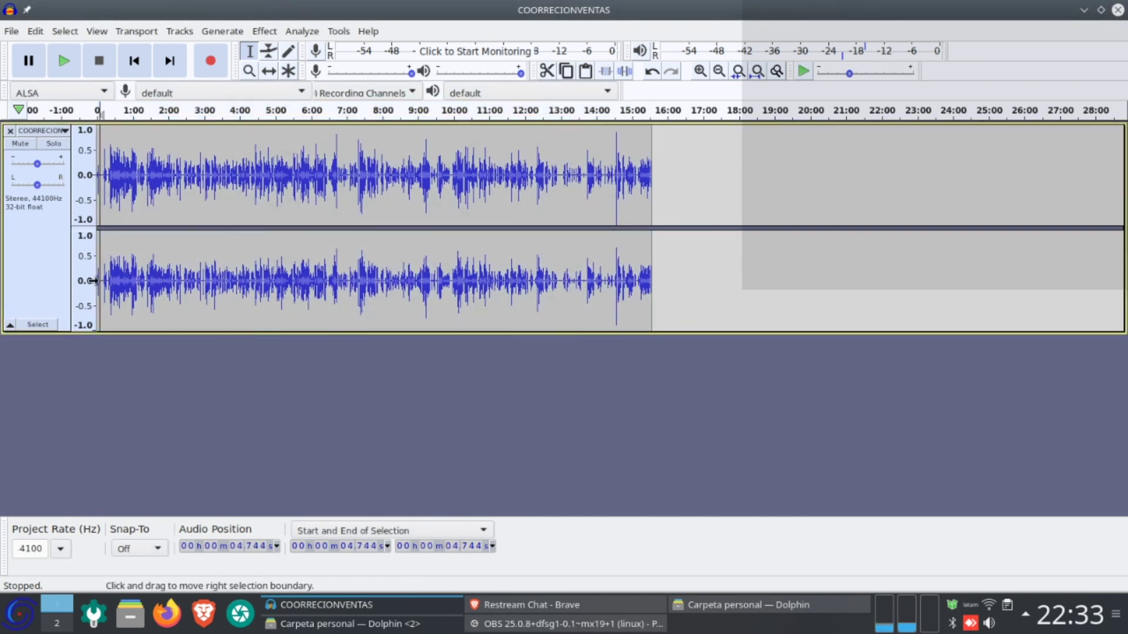
pyautogui.press('space')
pyautogui.press('space')
pyautogui.click(122, 289)
pyautogui.press('space')
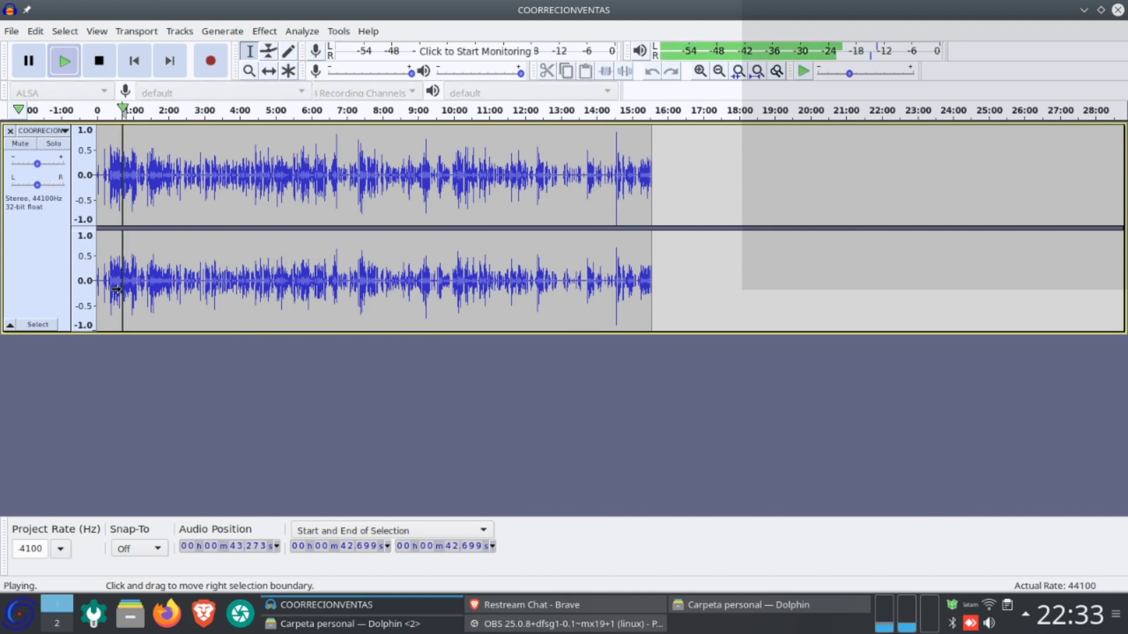
pyautogui.press('space')
pyautogui.click(158, 205)
pyautogui.press('space')
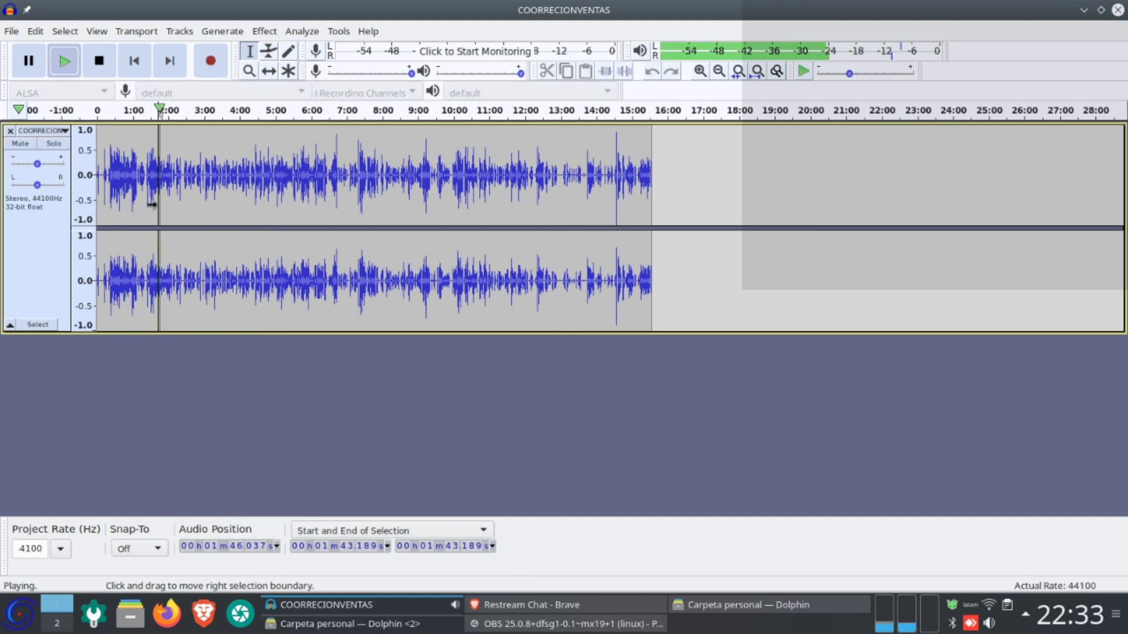
pyautogui.press('space')
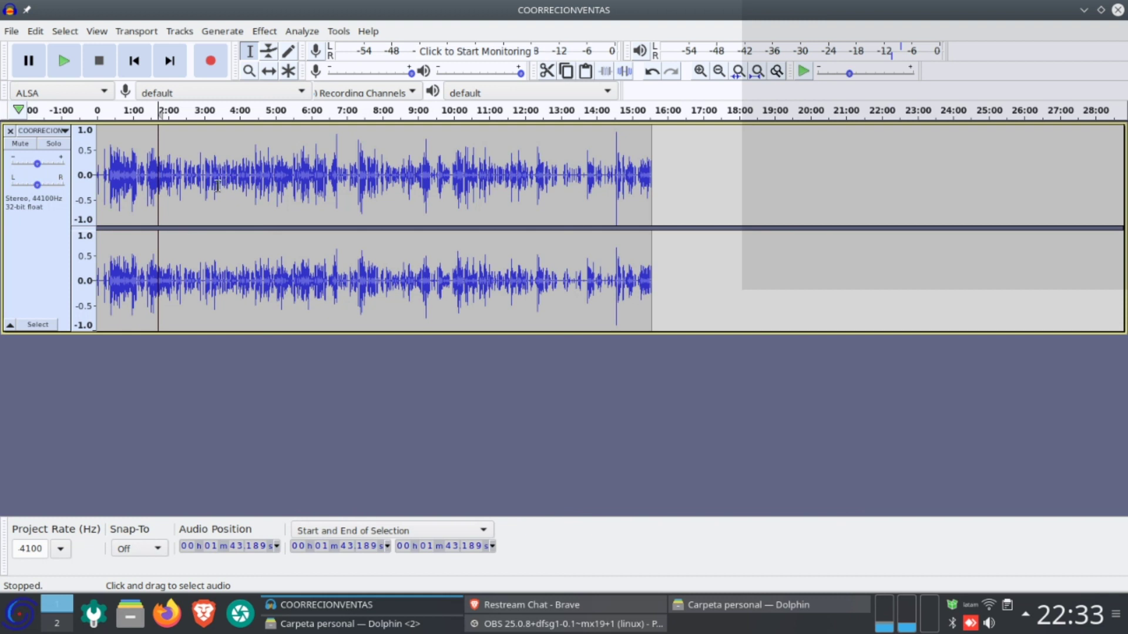
# Export the entire track to the home folder as COORRECIONVENTAS.wav in WAV (Microsoft) signed 16-bit PCM format.
pyautogui.hotkey('ctrl', 'a')
pyautogui.click(11, 31)
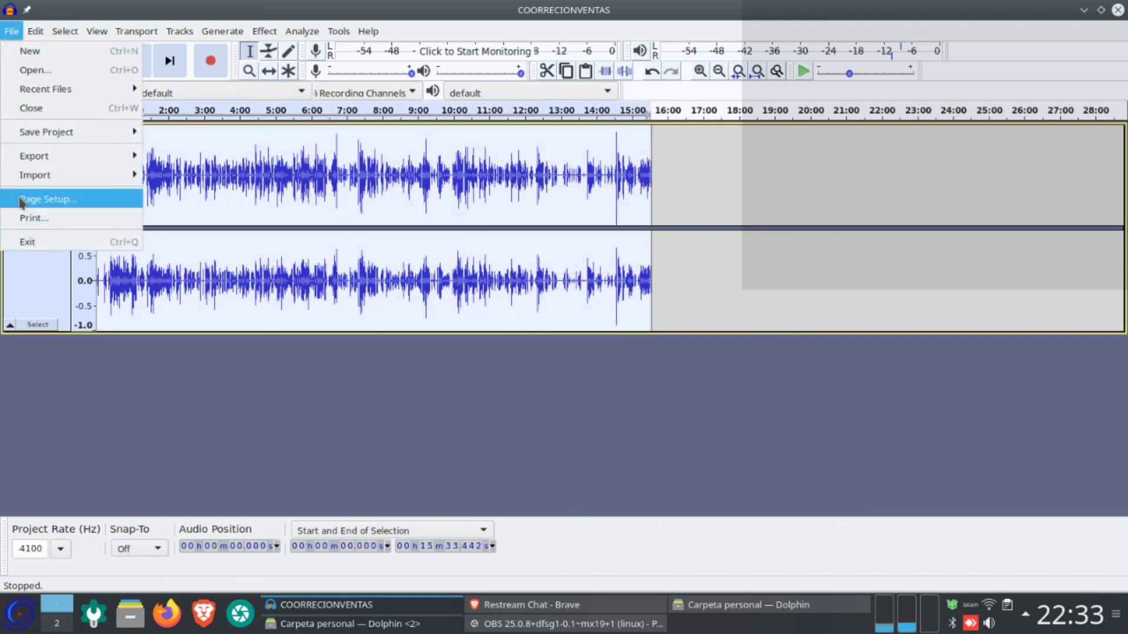
pyautogui.moveTo(59, 157)
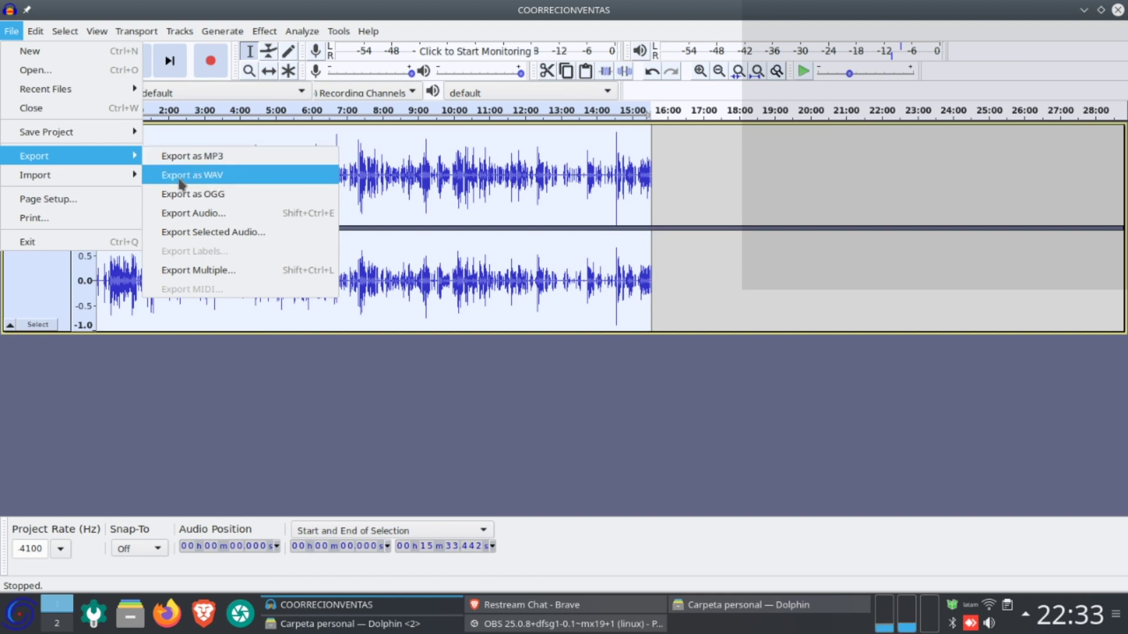
pyautogui.click(200, 175)
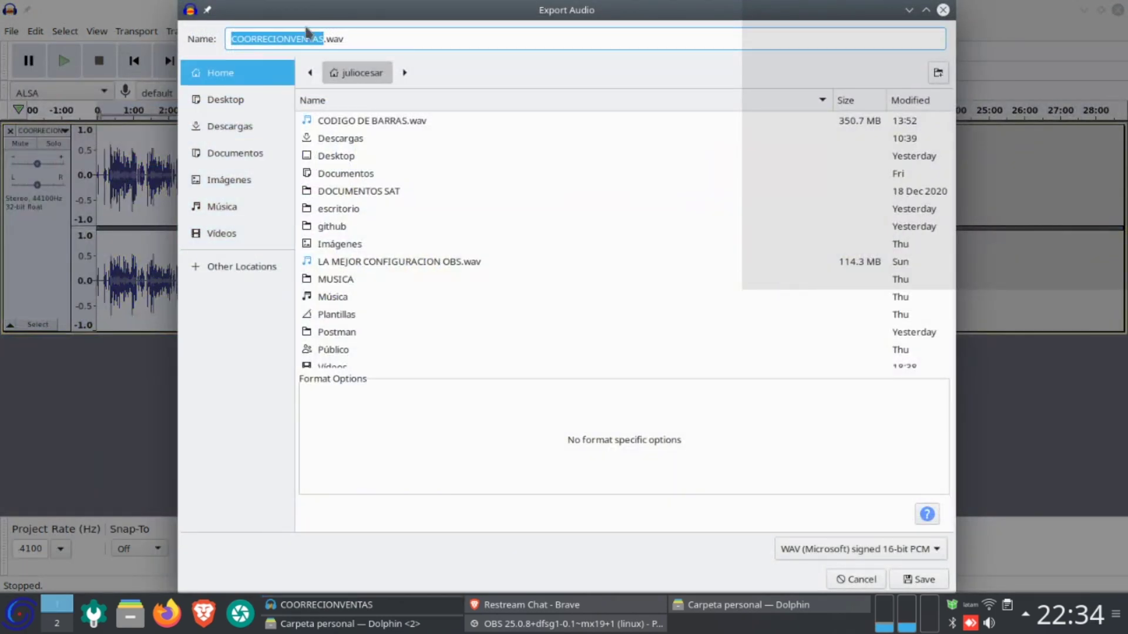
pyautogui.click(839, 548)
pyautogui.click(566, 574)
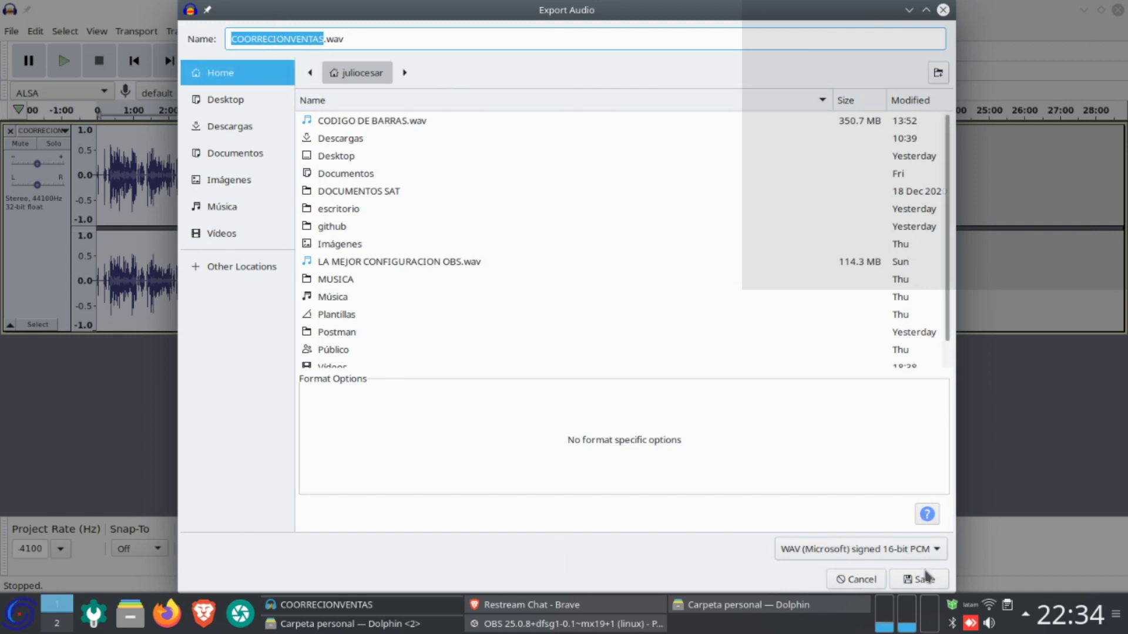
pyautogui.click(916, 582)
pyautogui.click(708, 447)
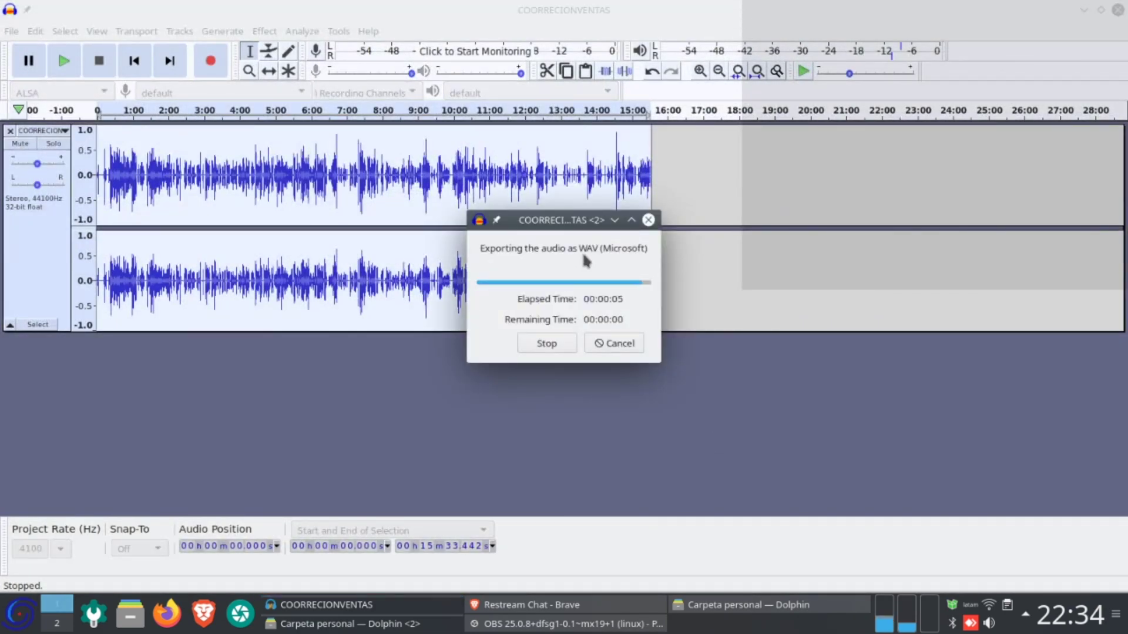
# Switch to the Dolphin home folder, inspect the properties of COORRECIONVENTAS.wav and listen to it in Audacious.
pyautogui.click(1085, 11)
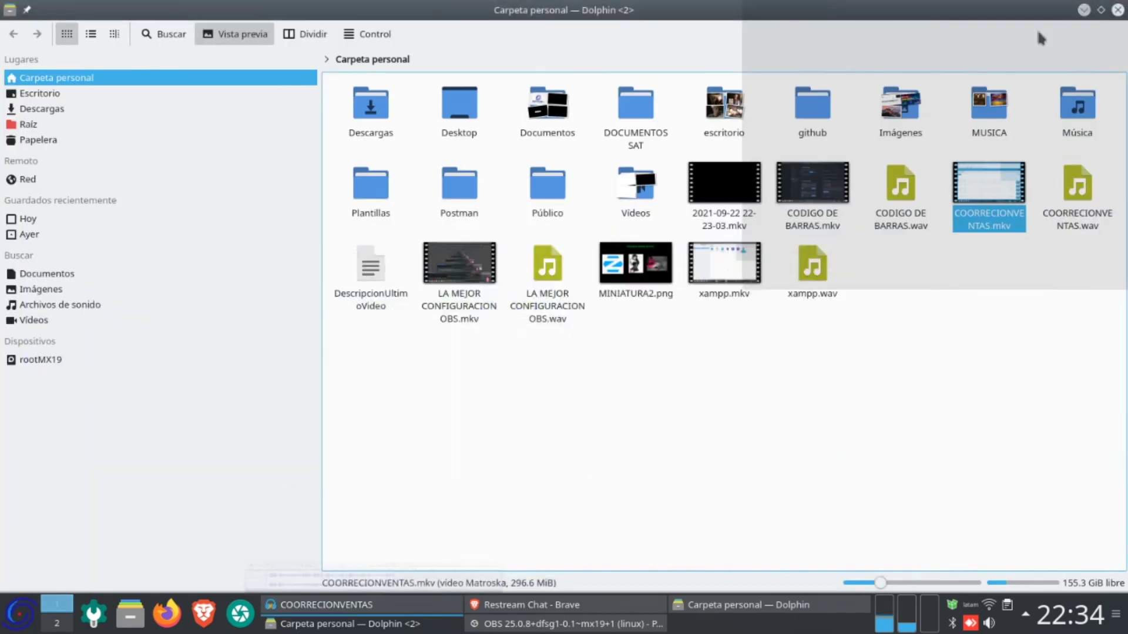
pyautogui.click(1085, 11)
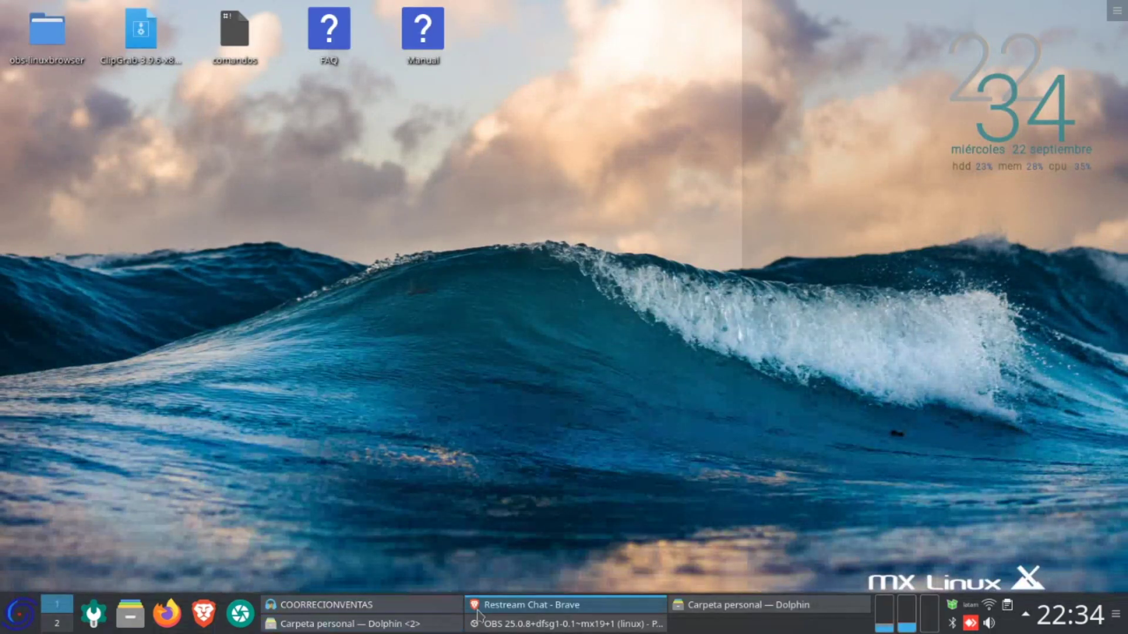
pyautogui.click(325, 625)
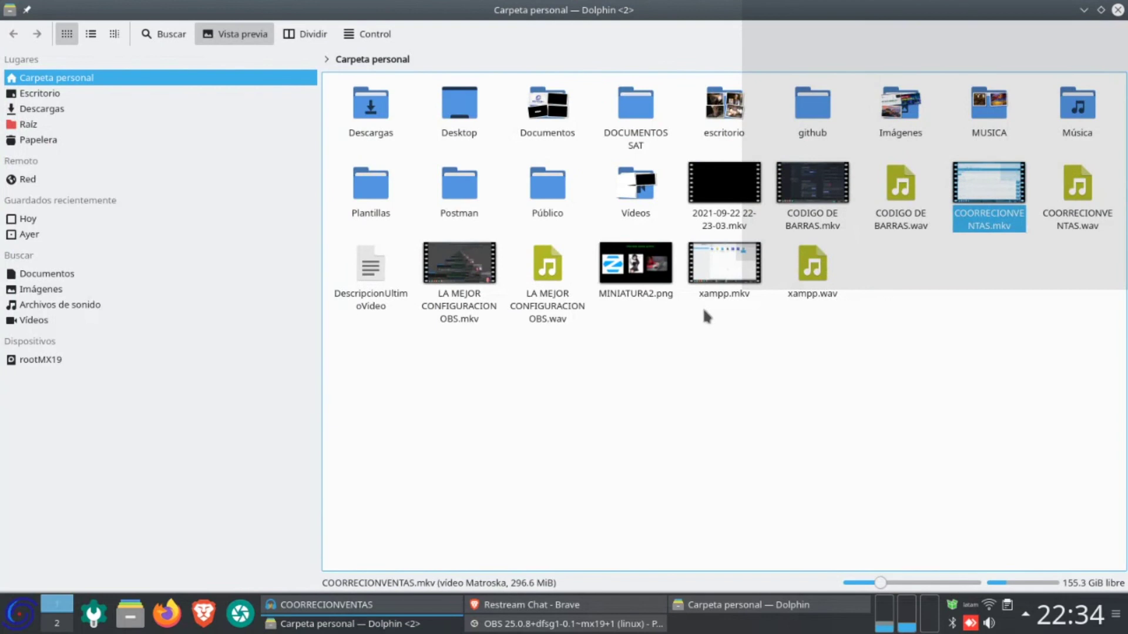
pyautogui.rightClick(1075, 206)
pyautogui.click(920, 470)
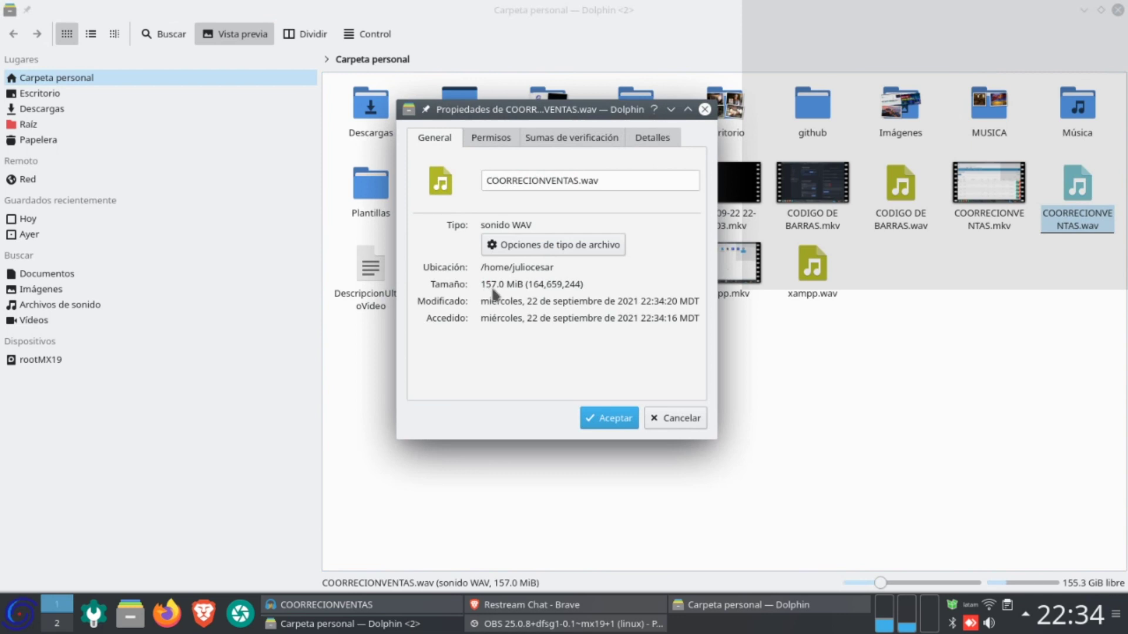
pyautogui.click(683, 424)
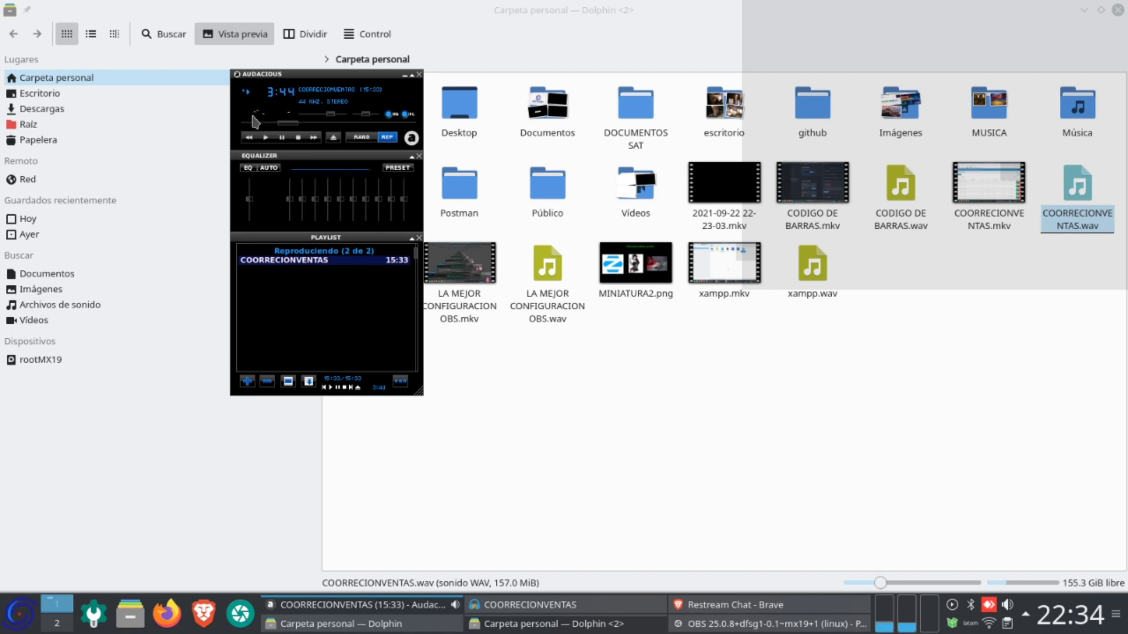
pyautogui.click(419, 74)
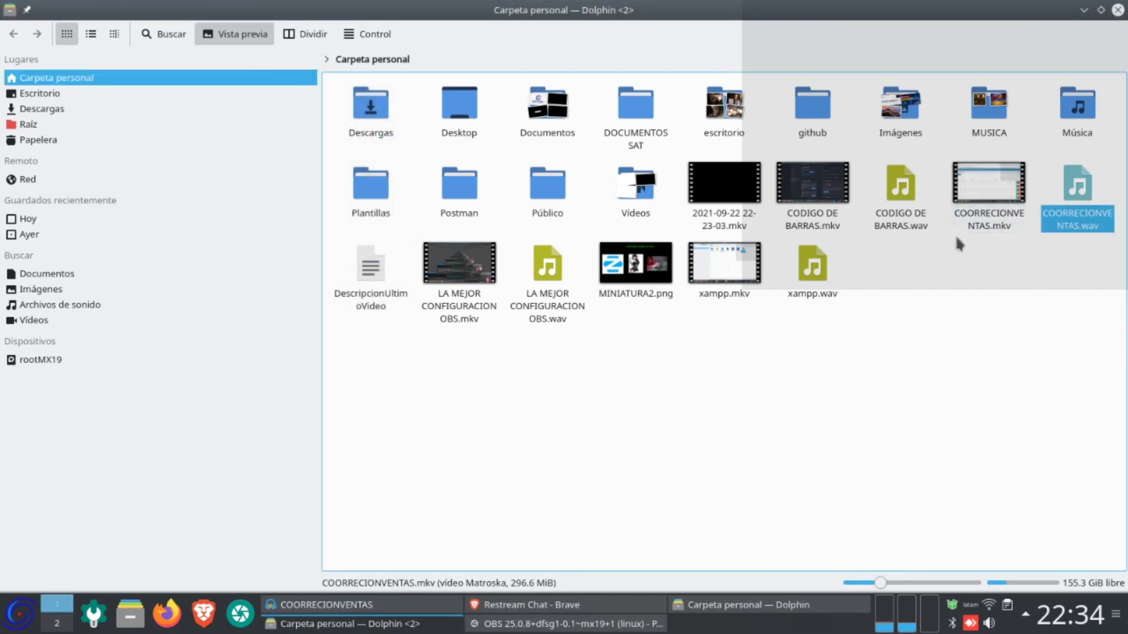
# Launch the Kdenlive video editor.
pyautogui.click(14, 626)
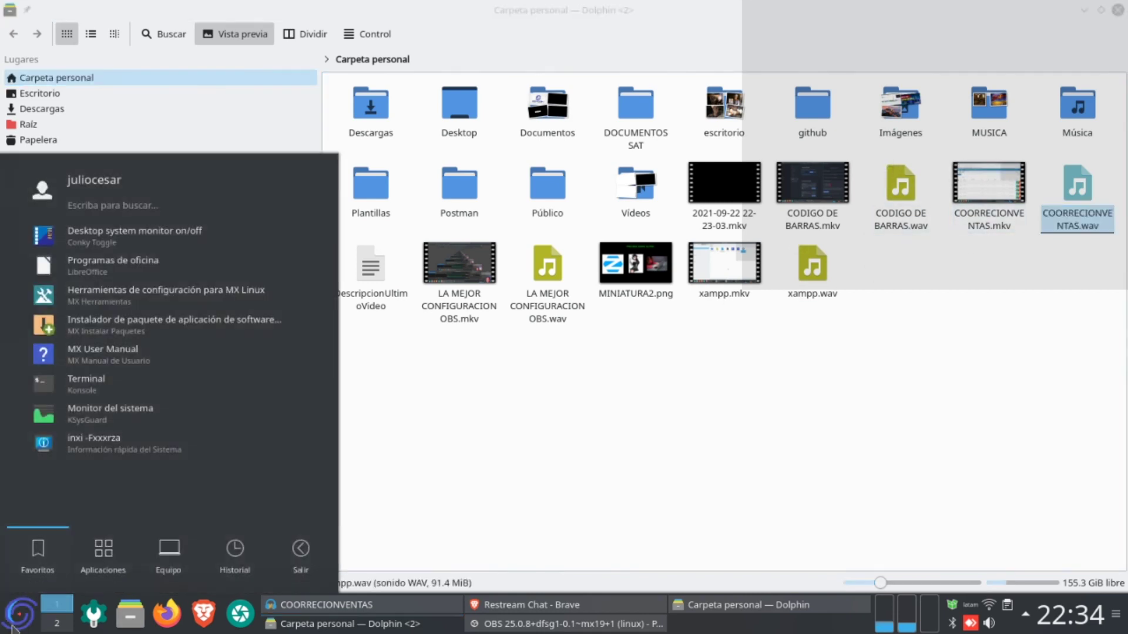
pyautogui.write('kden')
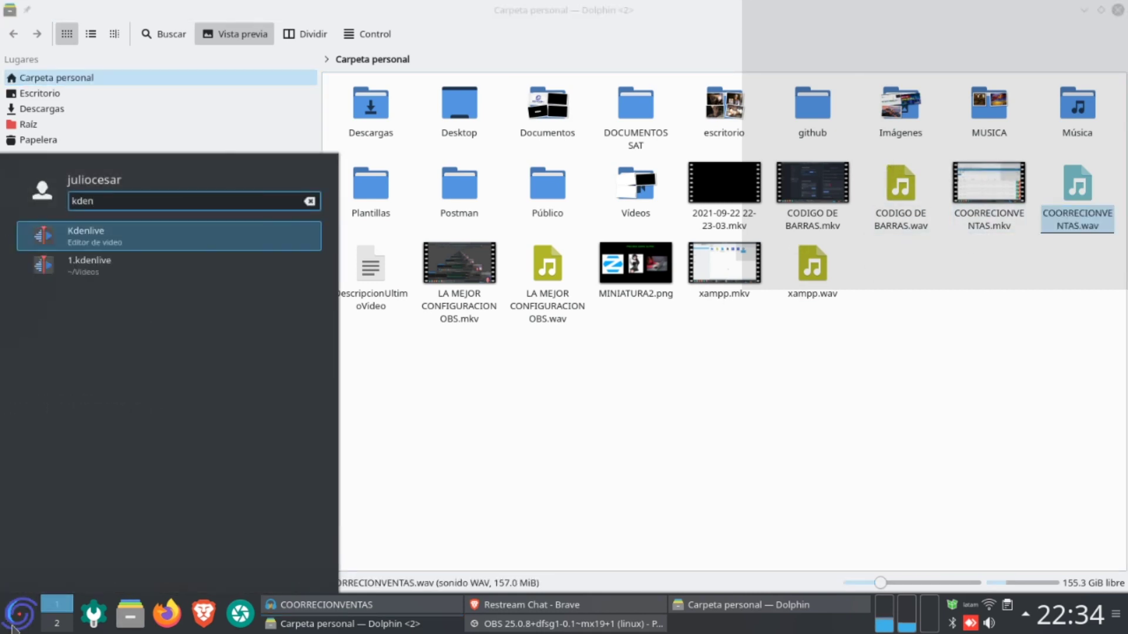
pyautogui.press('Return')
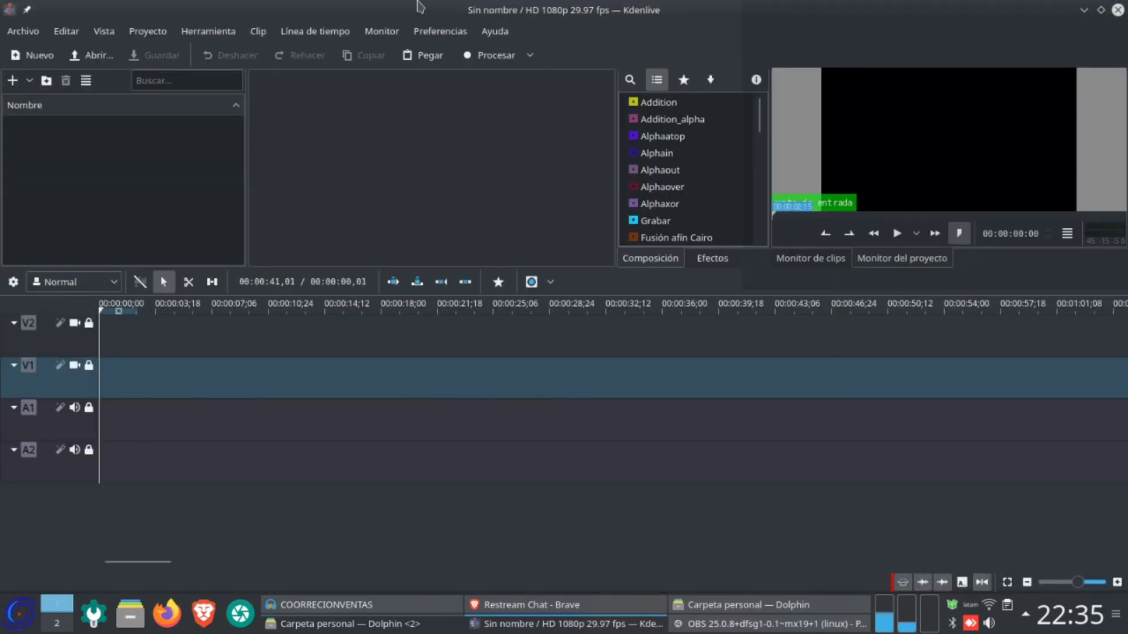
# Import COORRECIONVENTAS.mkv and COORRECIONVENTAS.wav from the home folder into the project bin, keeping the HD 1080p 29.97 fps profile.
pyautogui.doubleClick(428, 13)
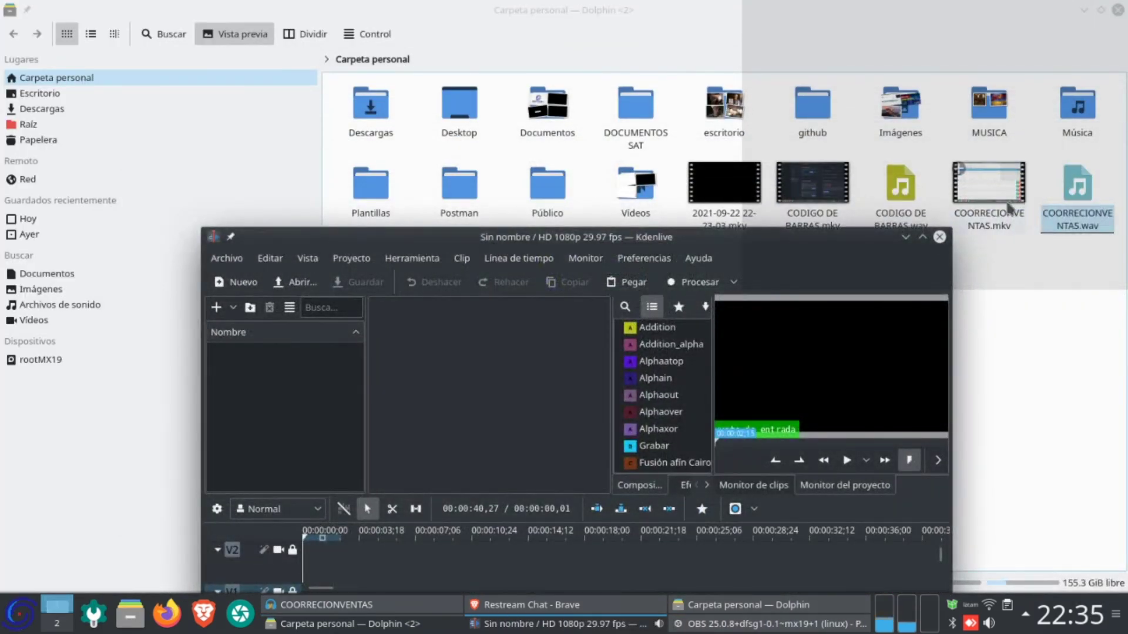
pyautogui.moveTo(995, 276); pyautogui.dragTo(1073, 191)
pyautogui.moveTo(812, 15); pyautogui.dragTo(756, 49)
pyautogui.scroll(-3, 850, 336)
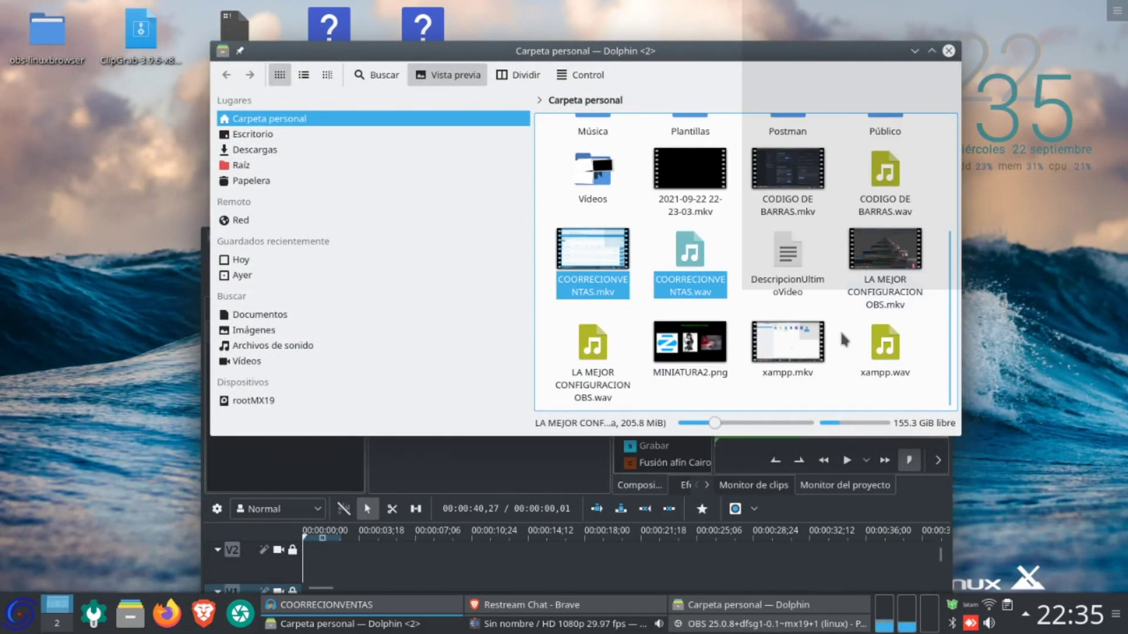
pyautogui.moveTo(558, 274); pyautogui.dragTo(282, 475)
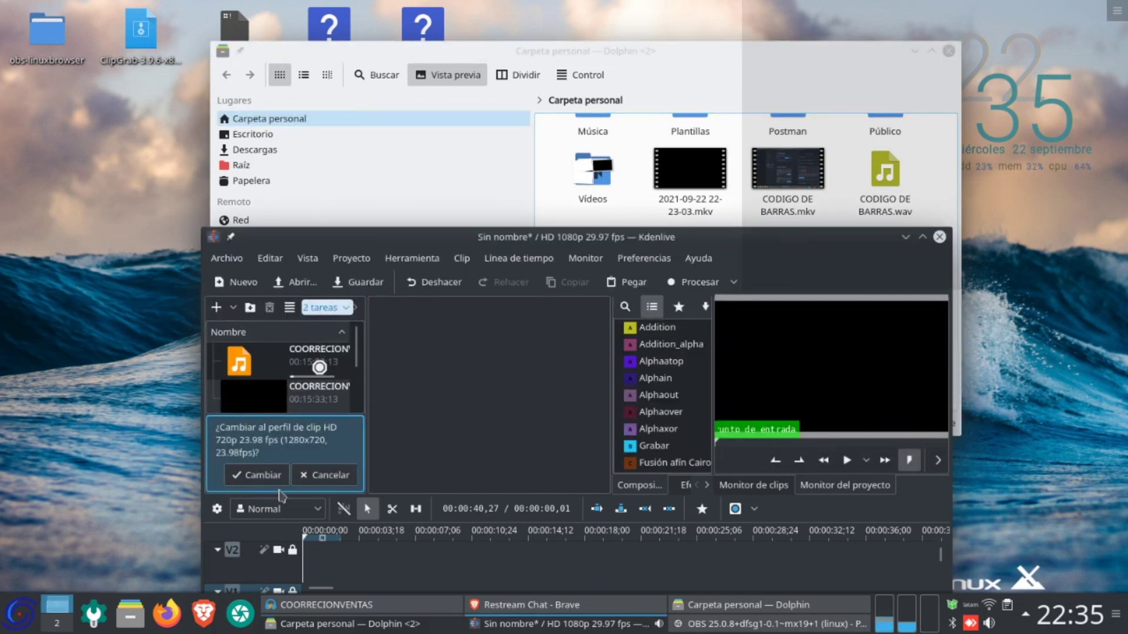
pyautogui.click(327, 483)
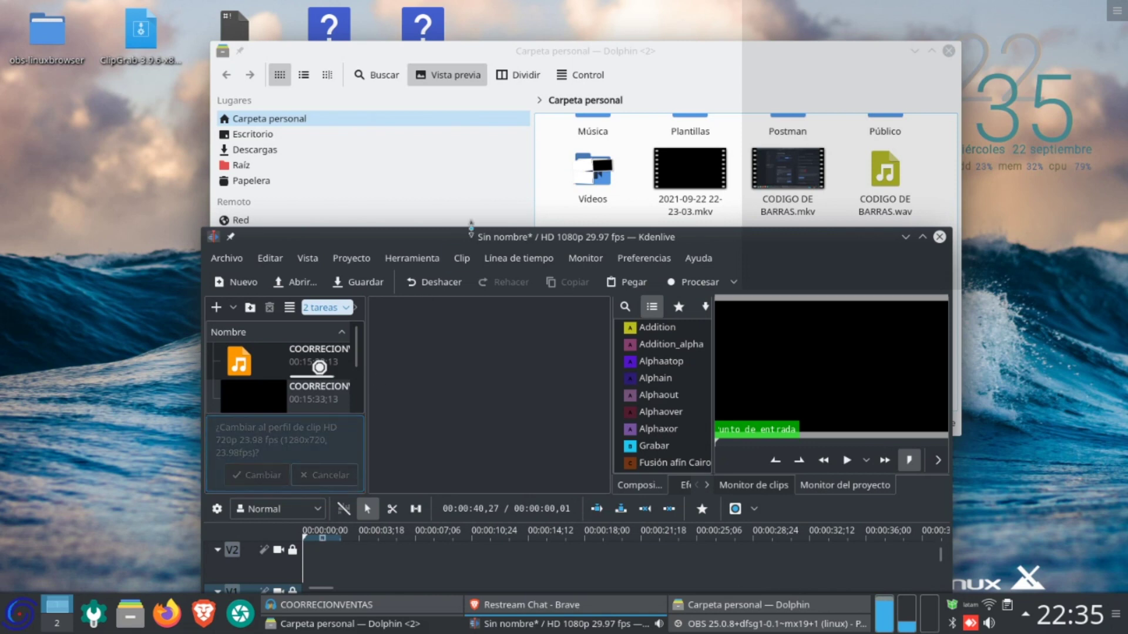
pyautogui.doubleClick(467, 243)
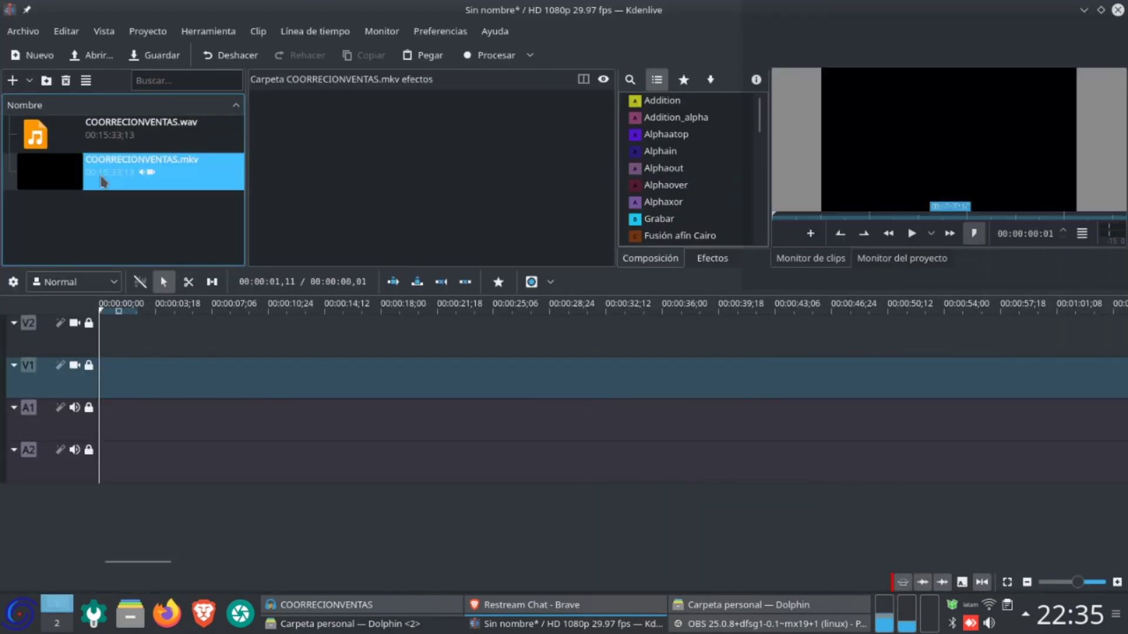
# Place COORRECIONVENTAS.mkv at the start of tracks V1 and A1, and COORRECIONVENTAS.wav at the start of track A2.
pyautogui.moveTo(94, 252); pyautogui.dragTo(114, 376)
pyautogui.moveTo(183, 381); pyautogui.dragTo(178, 382)
pyautogui.click(365, 434)
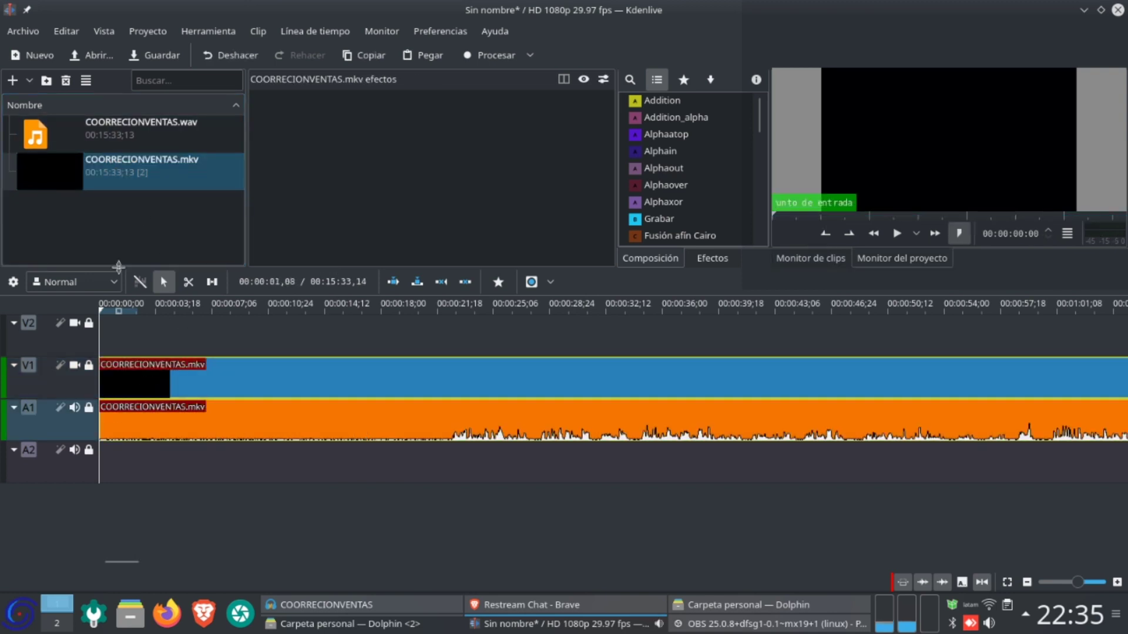
pyautogui.moveTo(118, 132); pyautogui.dragTo(217, 465)
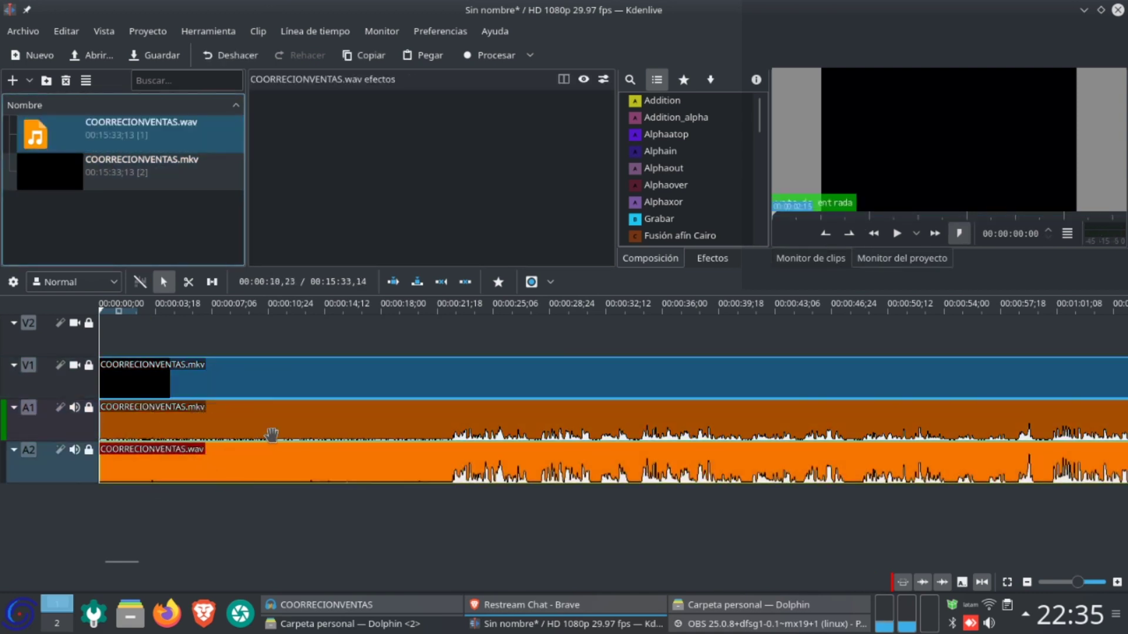
# Ungroup the COORRECIONVENTAS.mkv clip and delete its original audio from track A1.
pyautogui.click(368, 423)
pyautogui.rightClick(350, 415)
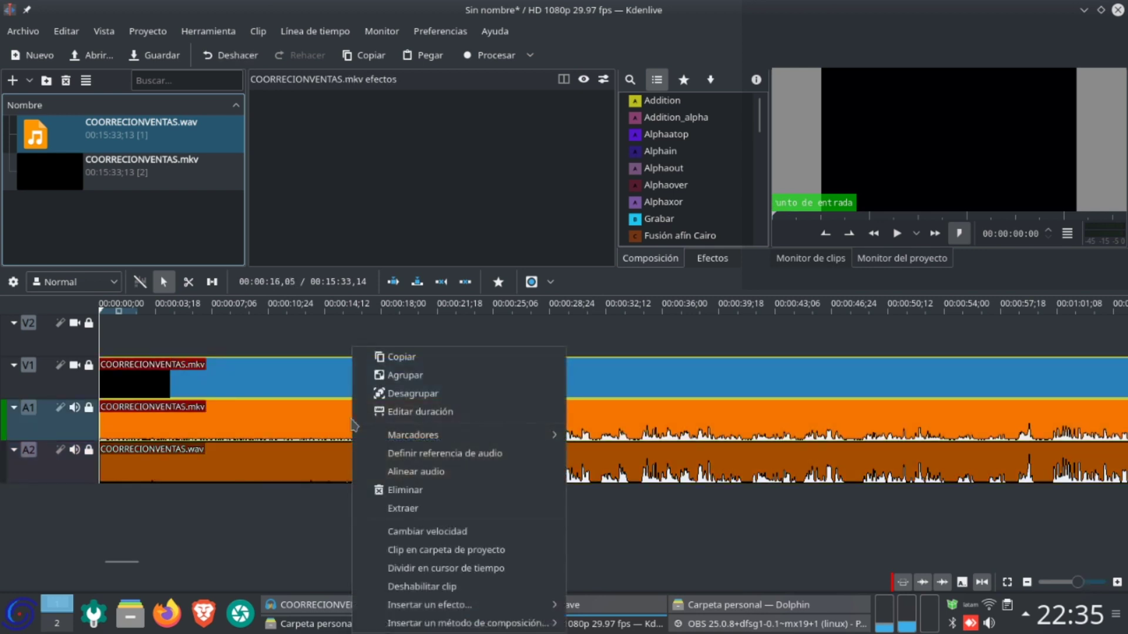
pyautogui.click(415, 399)
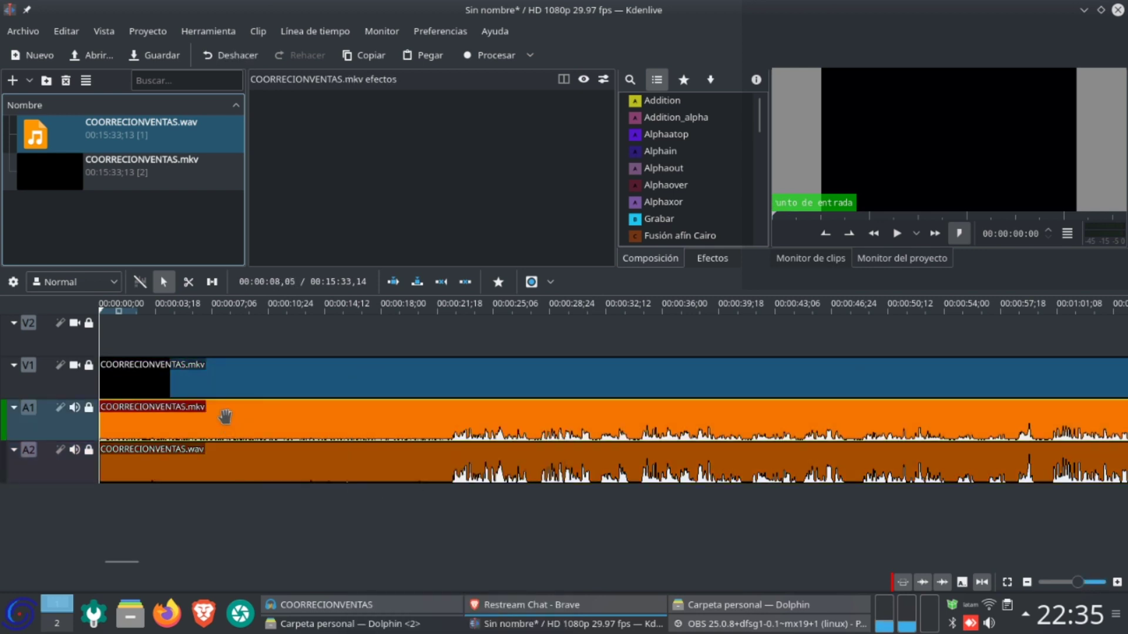
pyautogui.press('Delete')
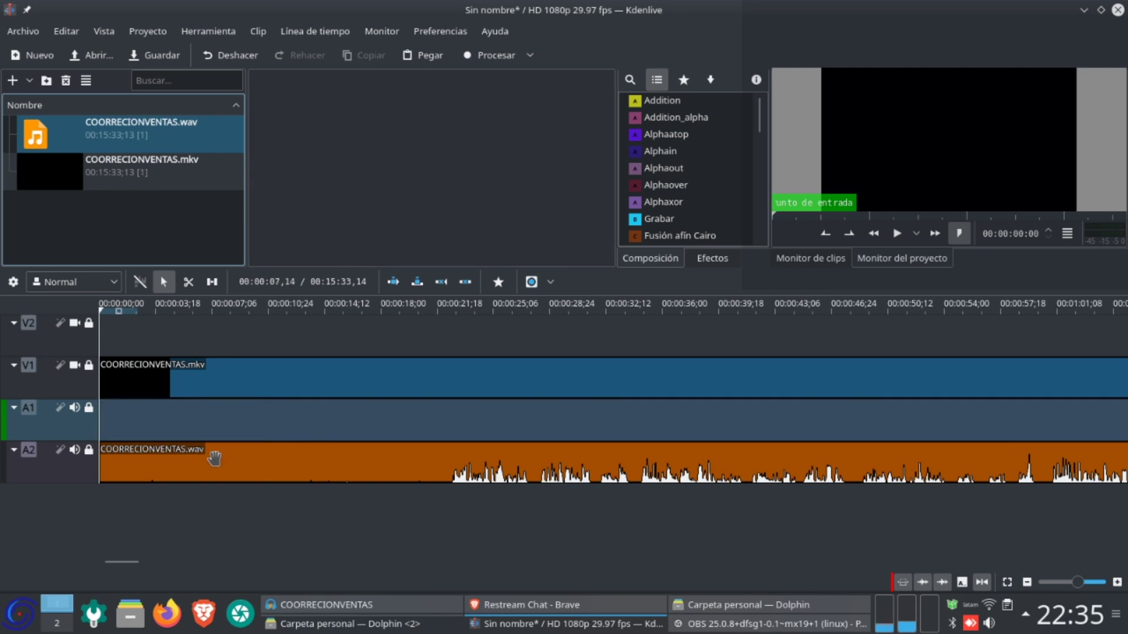
# Move COORRECIONVENTAS.wav to the start of track A1 and group it with the video clip on V1.
pyautogui.moveTo(214, 454); pyautogui.dragTo(217, 431)
pyautogui.click(299, 377)
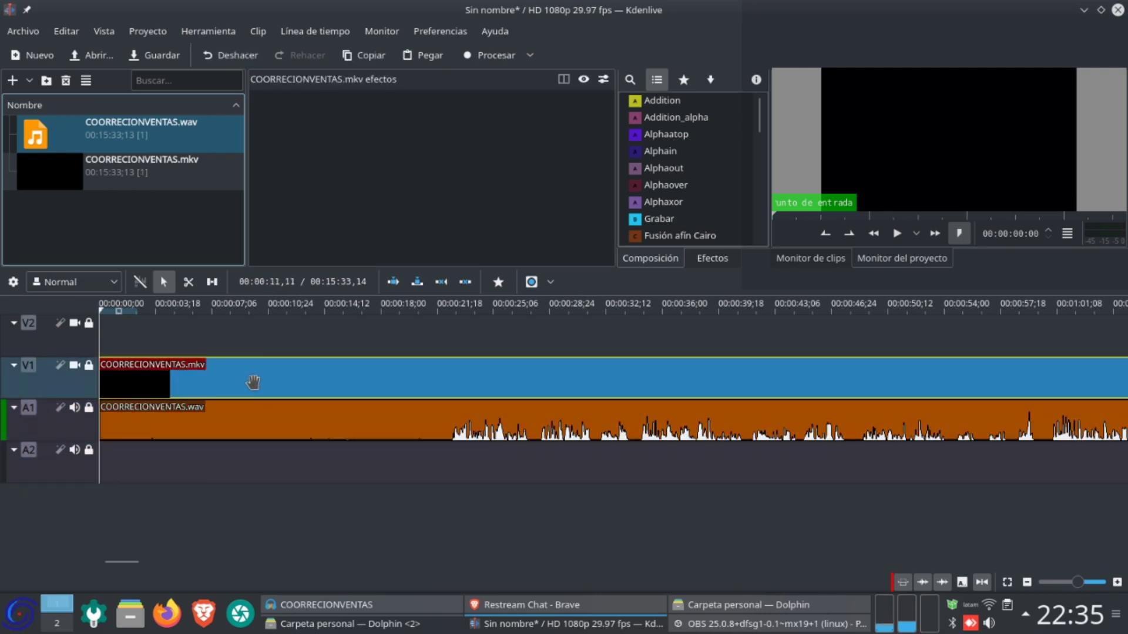
pyautogui.click(264, 433)
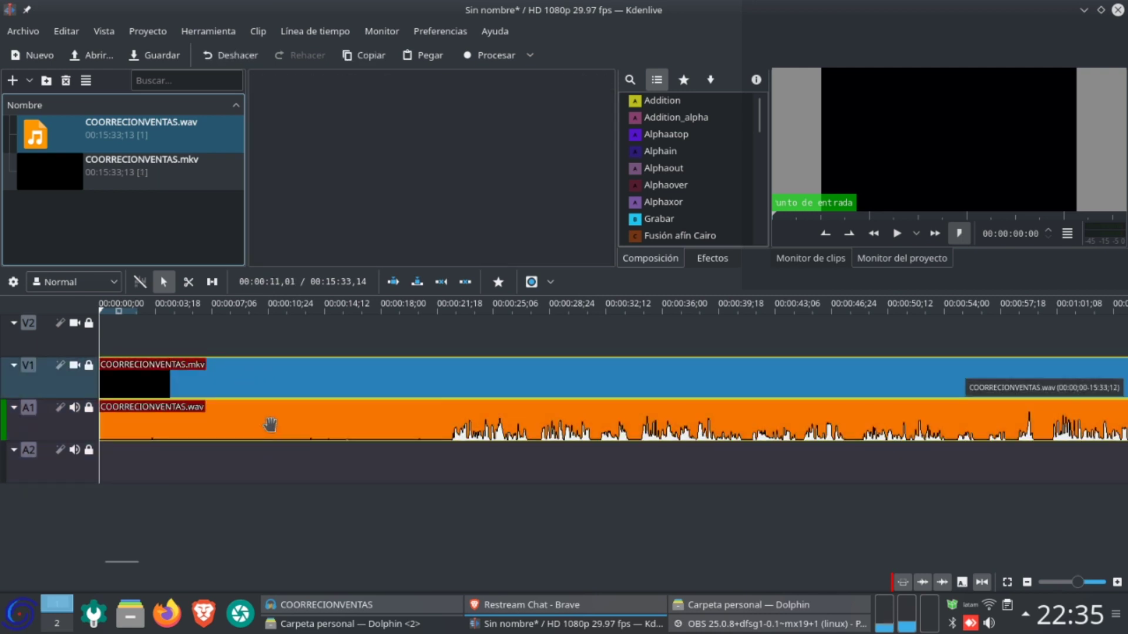
pyautogui.rightClick(278, 383)
pyautogui.click(339, 379)
pyautogui.scroll(-1, 464, 410)
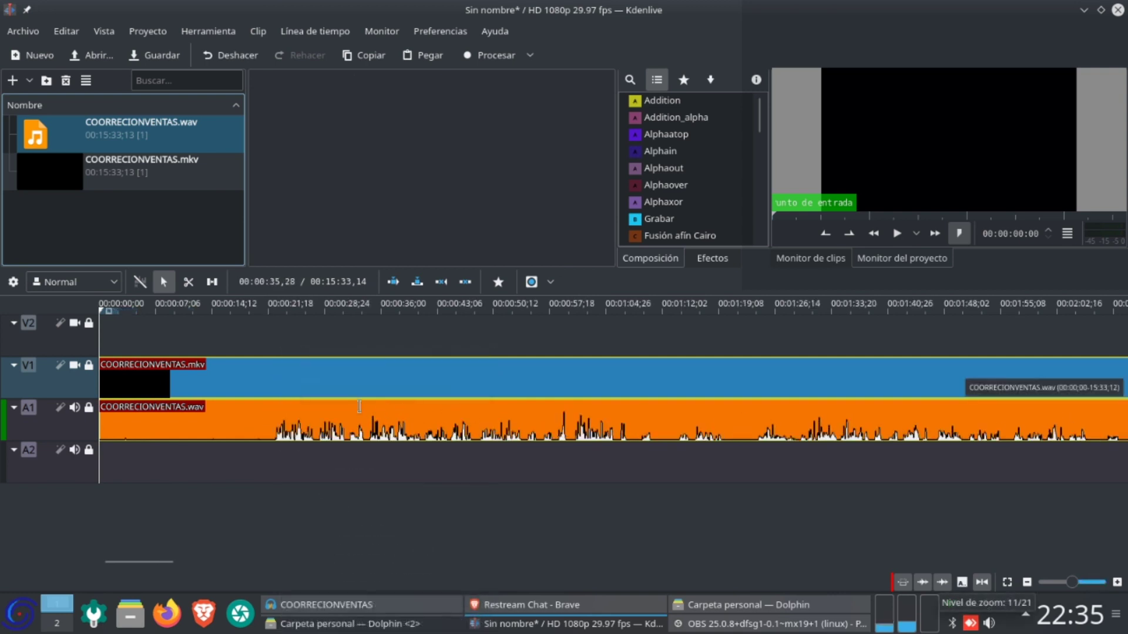
# Cut the grouped video and audio at about 0:22, delete the silent opening, and move the remaining clips to the timeline start.
pyautogui.press('x')
pyautogui.press('space')
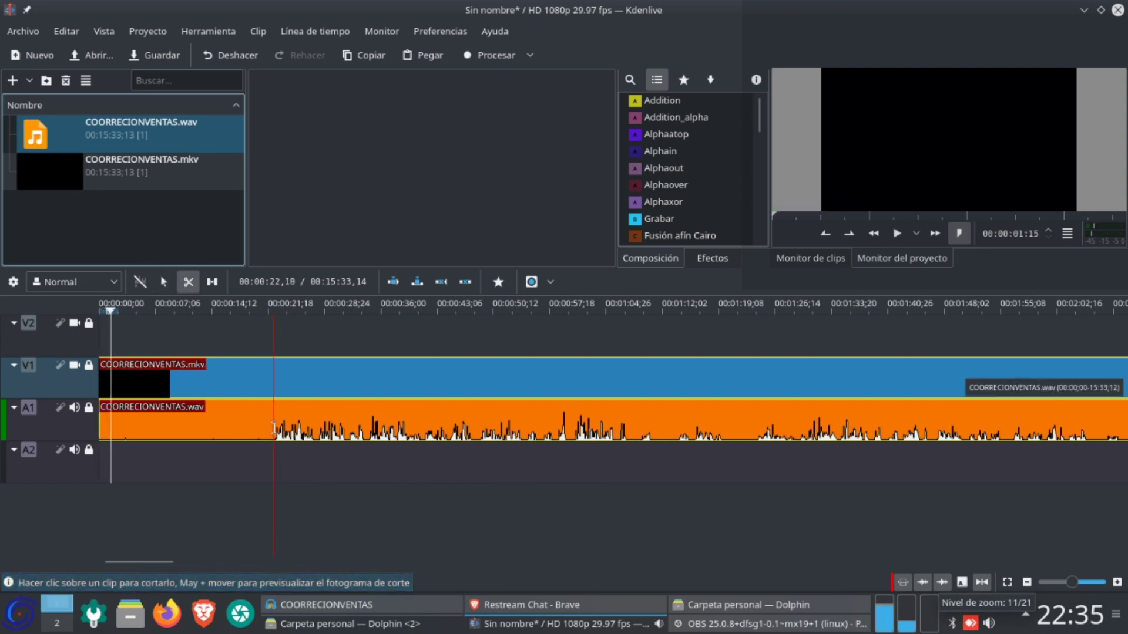
pyautogui.click(272, 424)
pyautogui.press('s')
pyautogui.press('Delete')
pyautogui.moveTo(388, 405); pyautogui.dragTo(200, 407)
# Save the project in the Vídeos folder as 1.kdenlive, overwriting the existing file.
pyautogui.hotkey('ctrl', 's')
pyautogui.write('x')
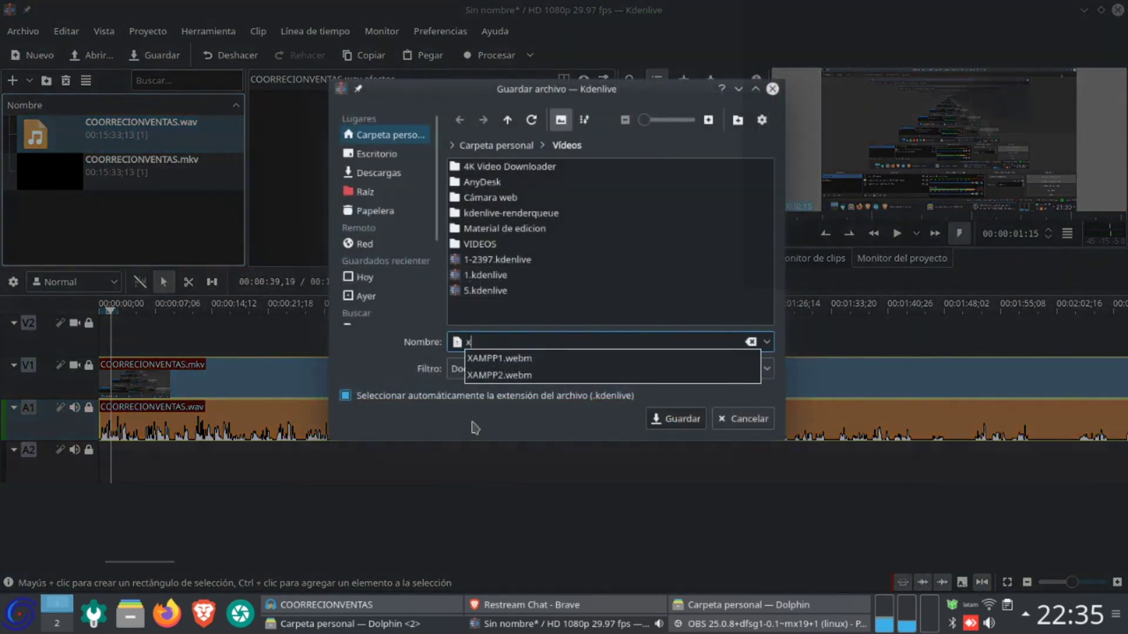
pyautogui.doubleClick(468, 342)
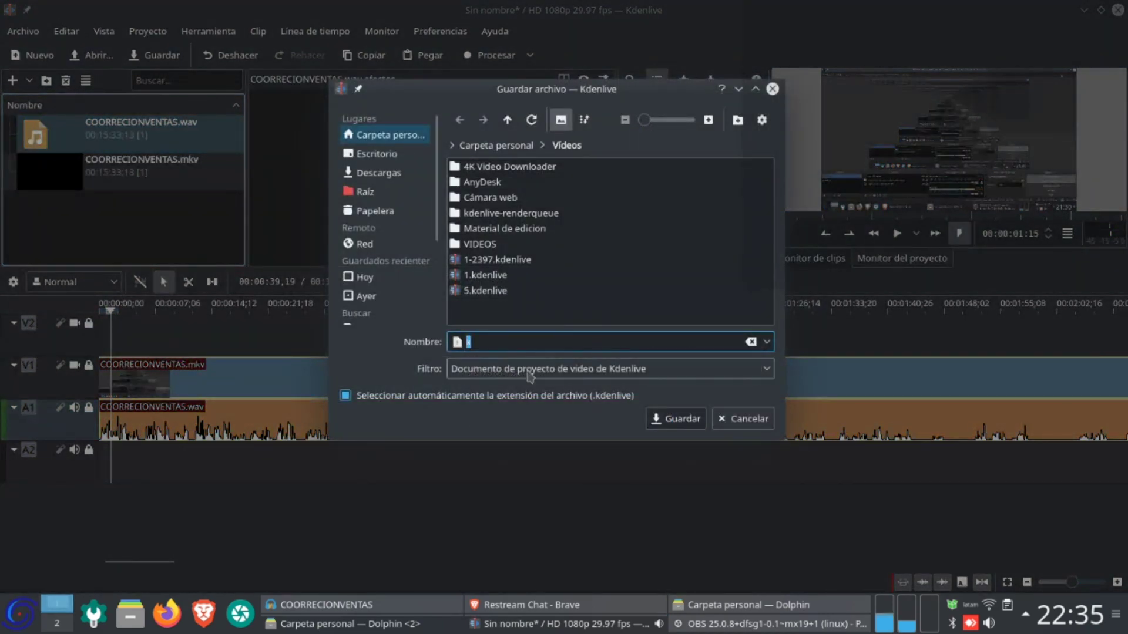
pyautogui.click(486, 275)
pyautogui.click(656, 423)
pyautogui.click(630, 274)
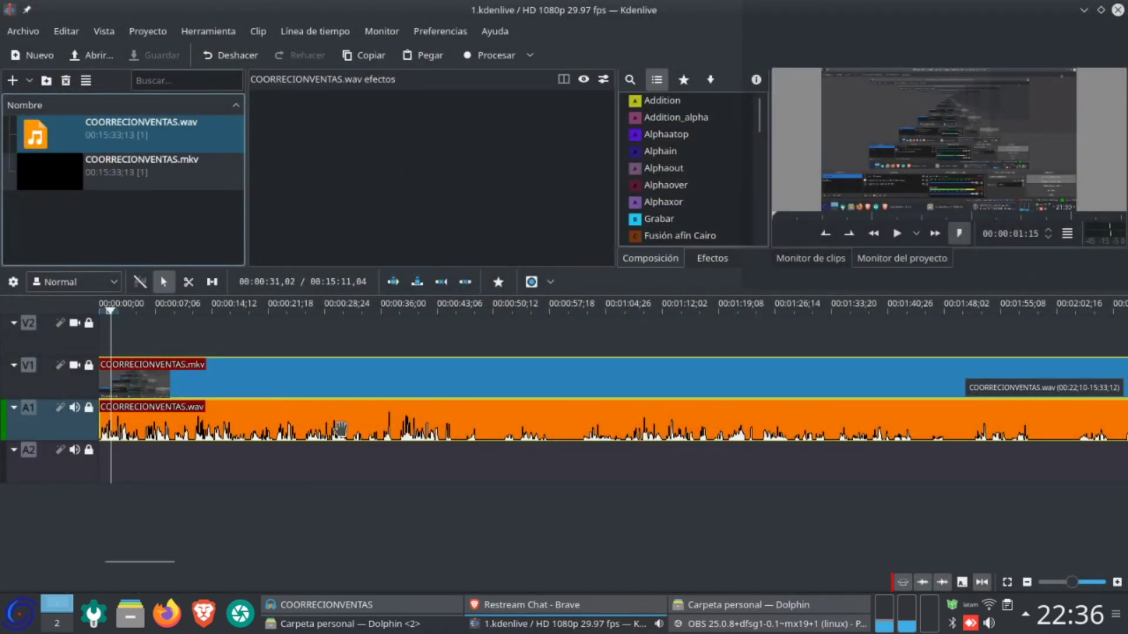
# Cut the video and audio with the Razor tool at both ends of the pauses between about 0:48 and 1:01.
pyautogui.press('x')
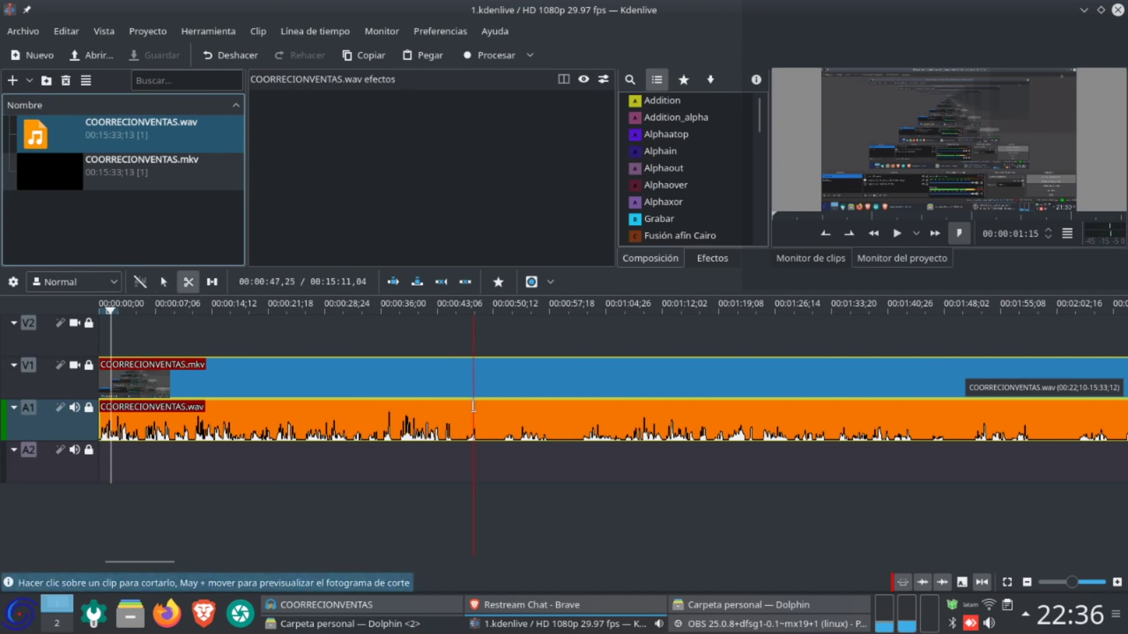
pyautogui.click(478, 415)
pyautogui.click(501, 421)
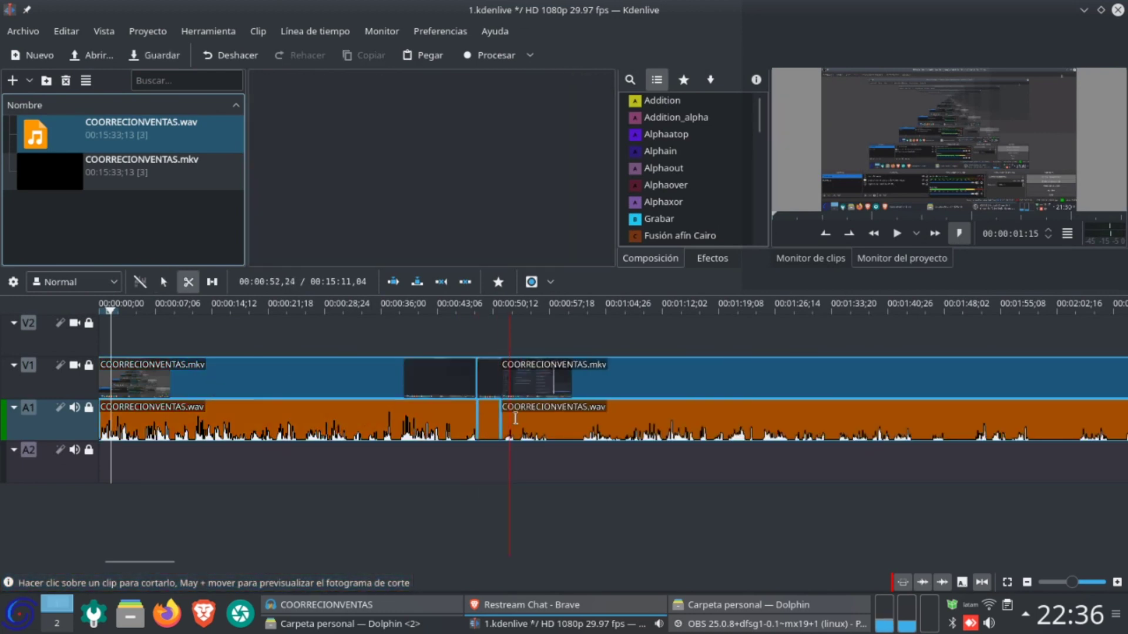
pyautogui.click(550, 422)
pyautogui.click(579, 421)
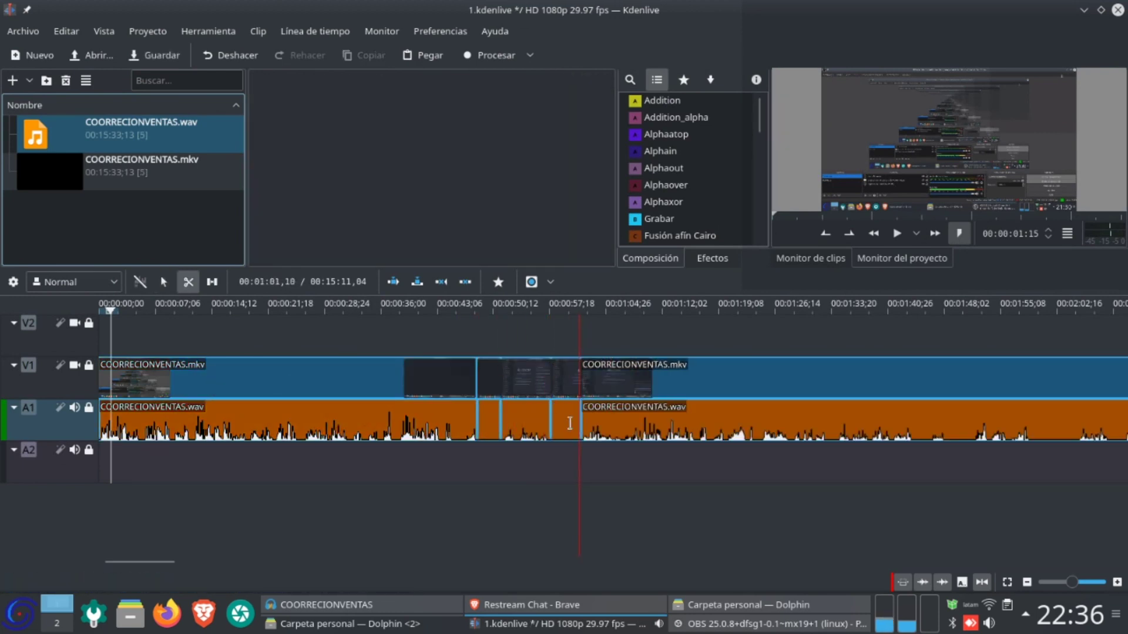
# Cut the video and audio at both ends of each pause between about 1:44 and 2:41.
pyautogui.hscroll(3, 424, 420)
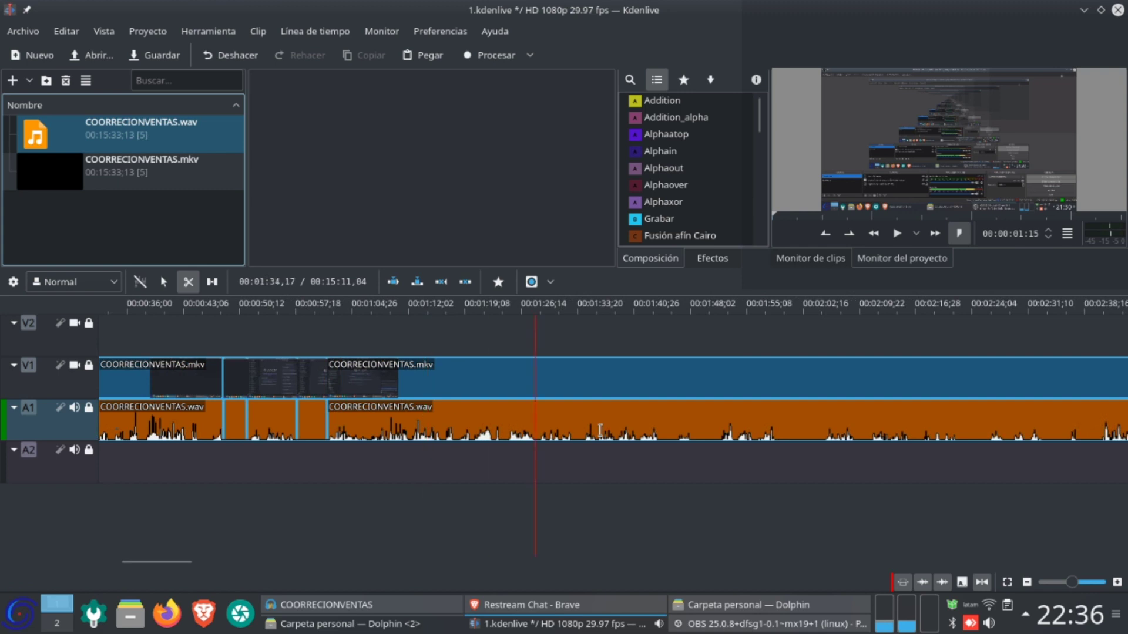
pyautogui.click(660, 421)
pyautogui.click(675, 427)
pyautogui.click(694, 424)
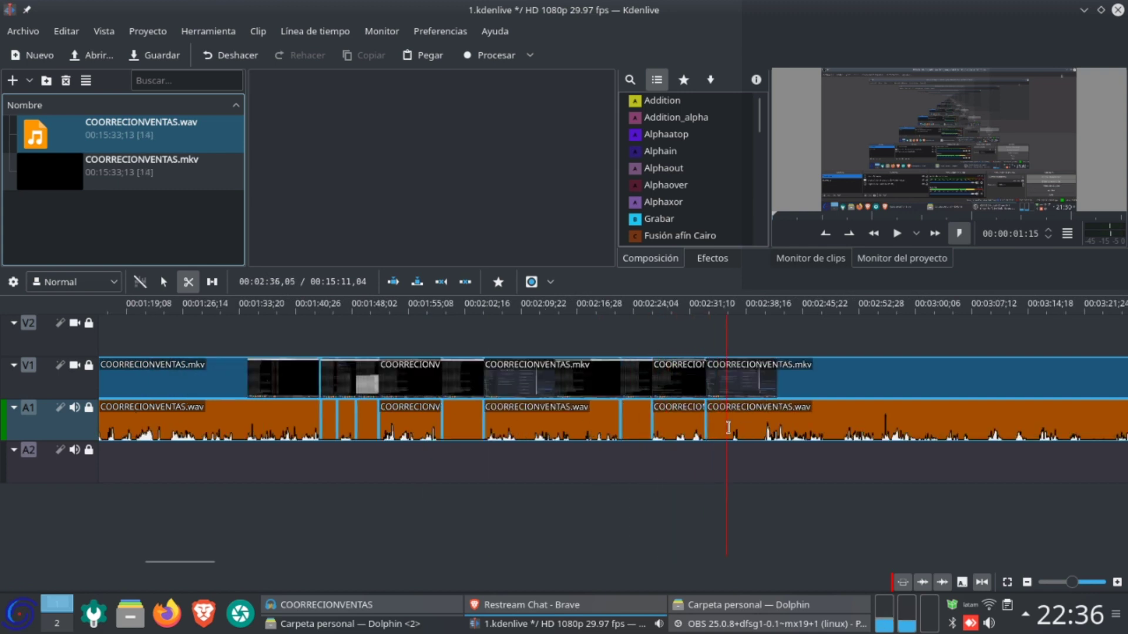
pyautogui.click(729, 429)
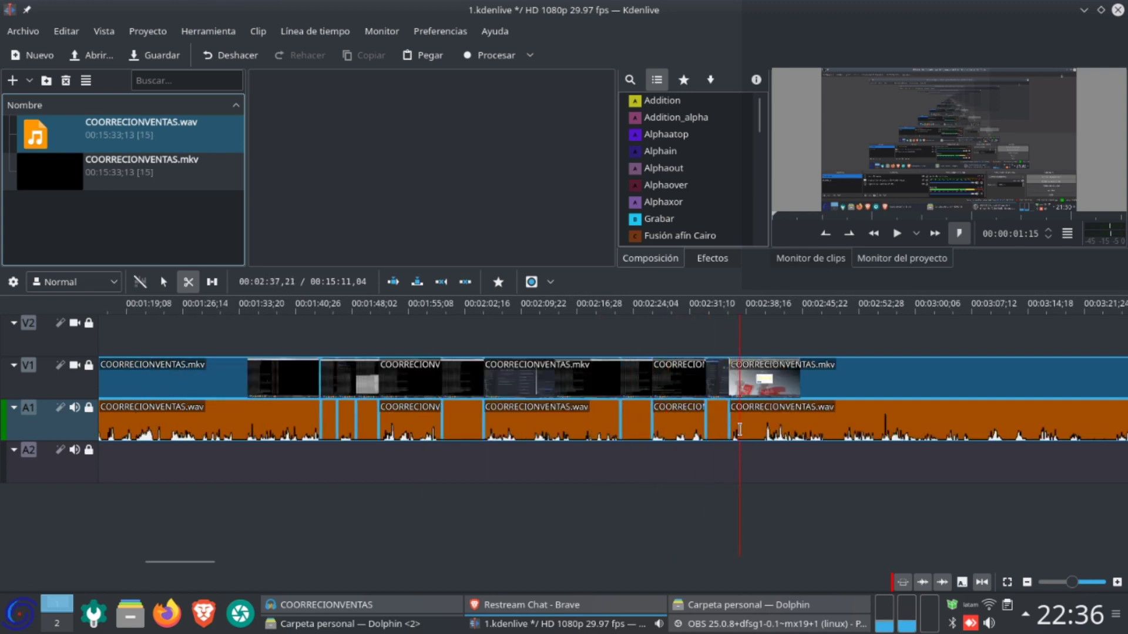
pyautogui.click(740, 430)
pyautogui.click(764, 430)
# Cut the video and audio at both ends of each pause between about 2:48 and 3:57.
pyautogui.scroll(-1, 769, 430)
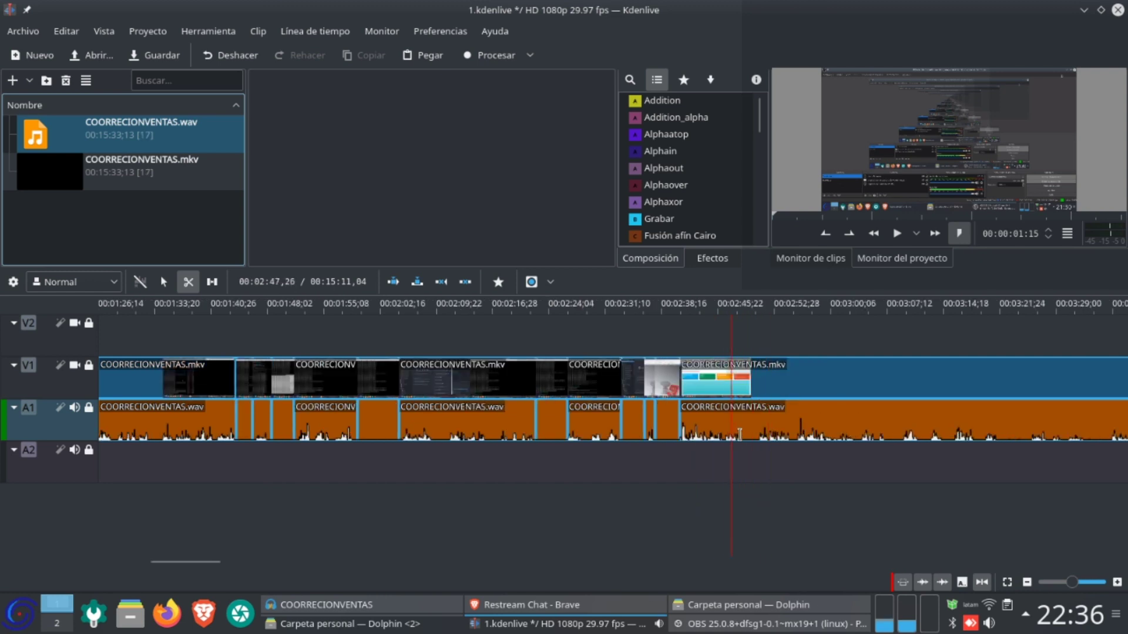
pyautogui.click(760, 430)
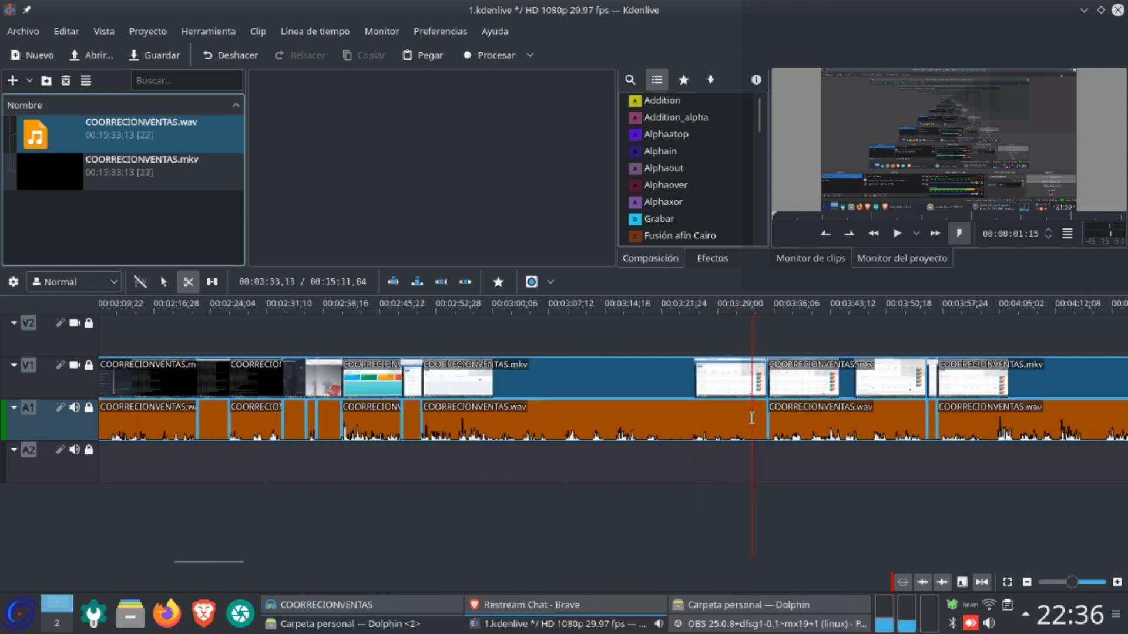
pyautogui.click(748, 418)
pyautogui.click(662, 420)
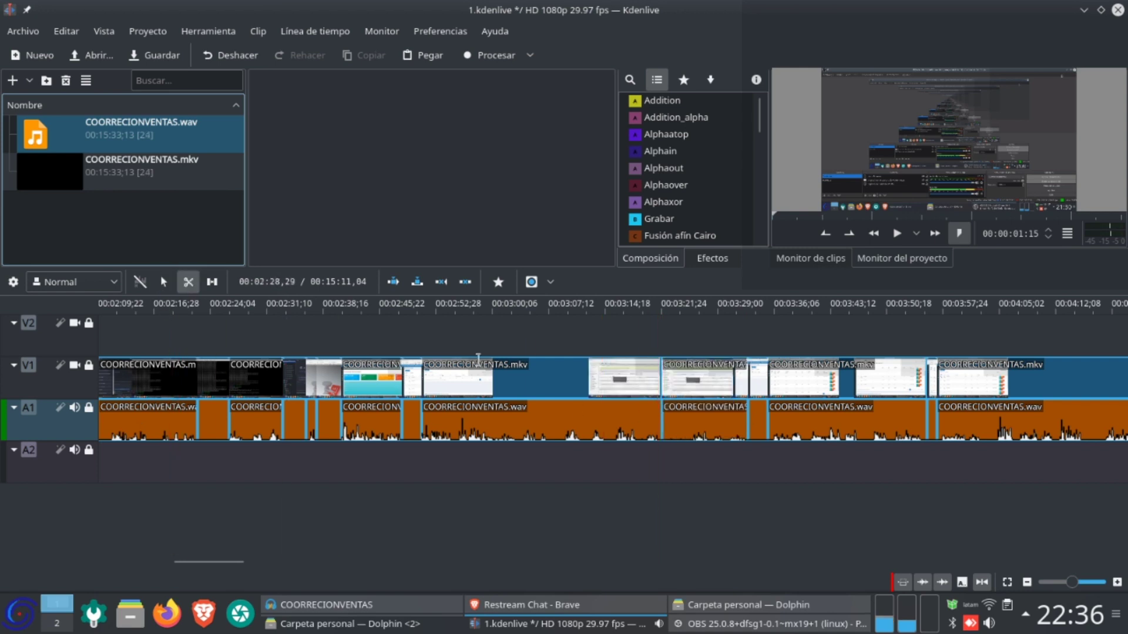
pyautogui.click(691, 411)
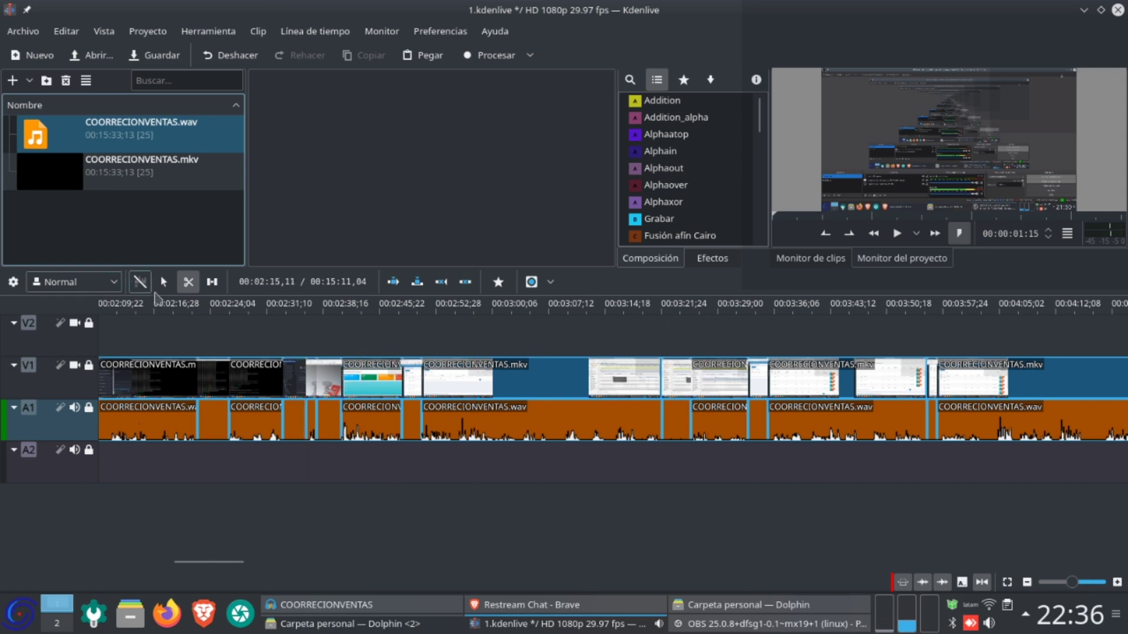
# Cut the video and audio at the start of the pause at about 4:15 and save the project.
pyautogui.scroll(-6, 600, 417)
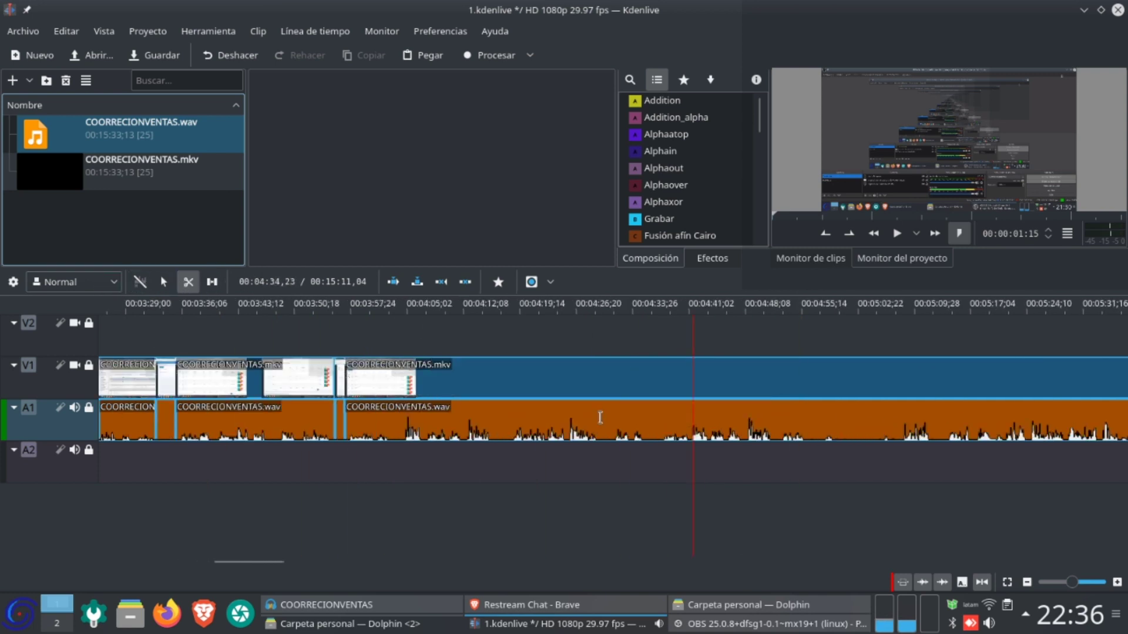
pyautogui.click(488, 411)
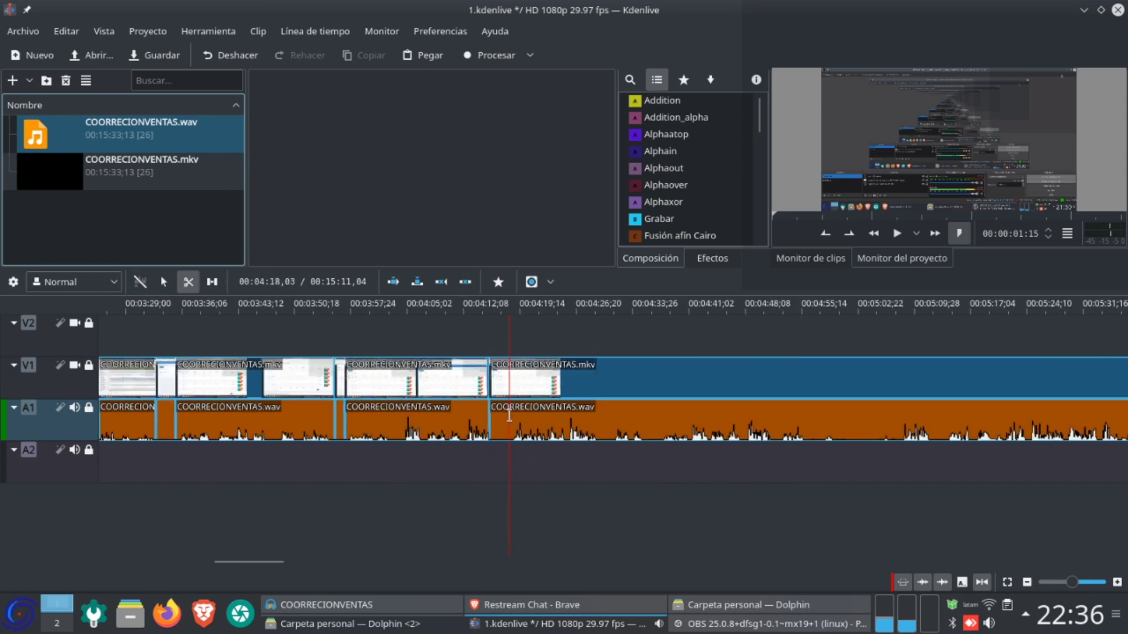
pyautogui.hotkey('ctrl', 's')
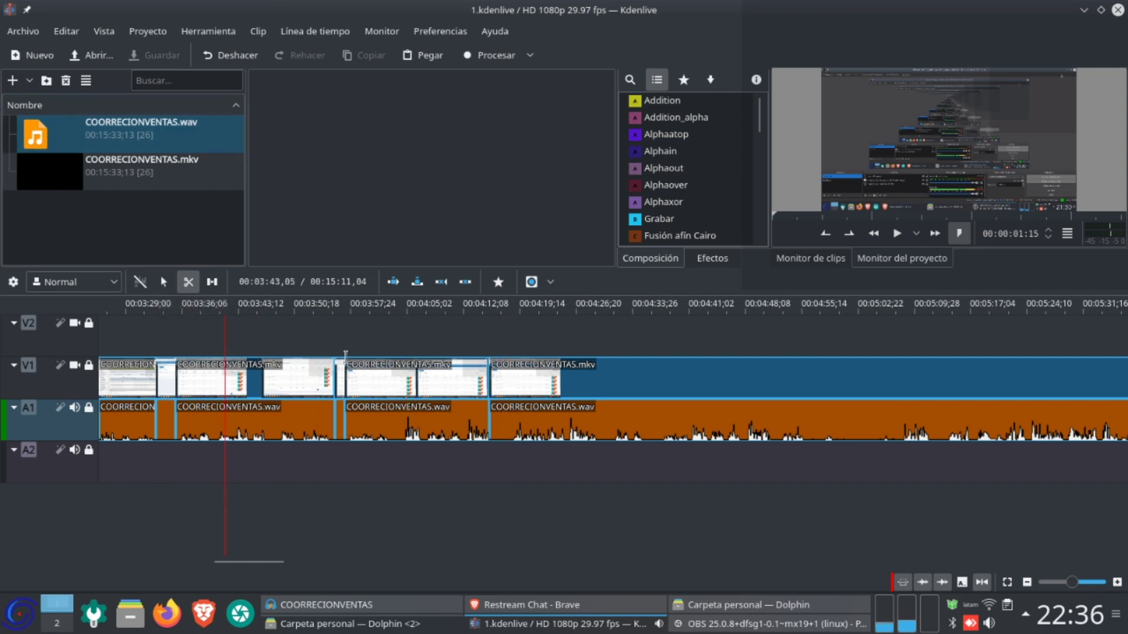
# Cut the video and audio at the pause boundaries from about 4:18 to 4:56.
pyautogui.press('s')
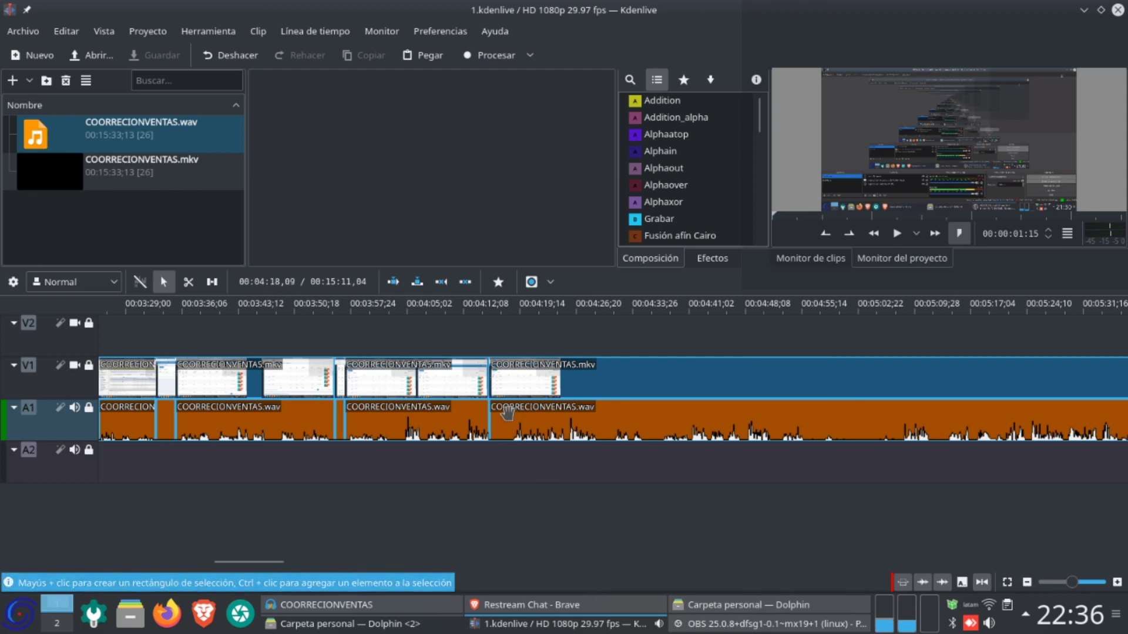
pyautogui.press('x')
pyautogui.press('s')
pyautogui.press('x')
pyautogui.click(510, 416)
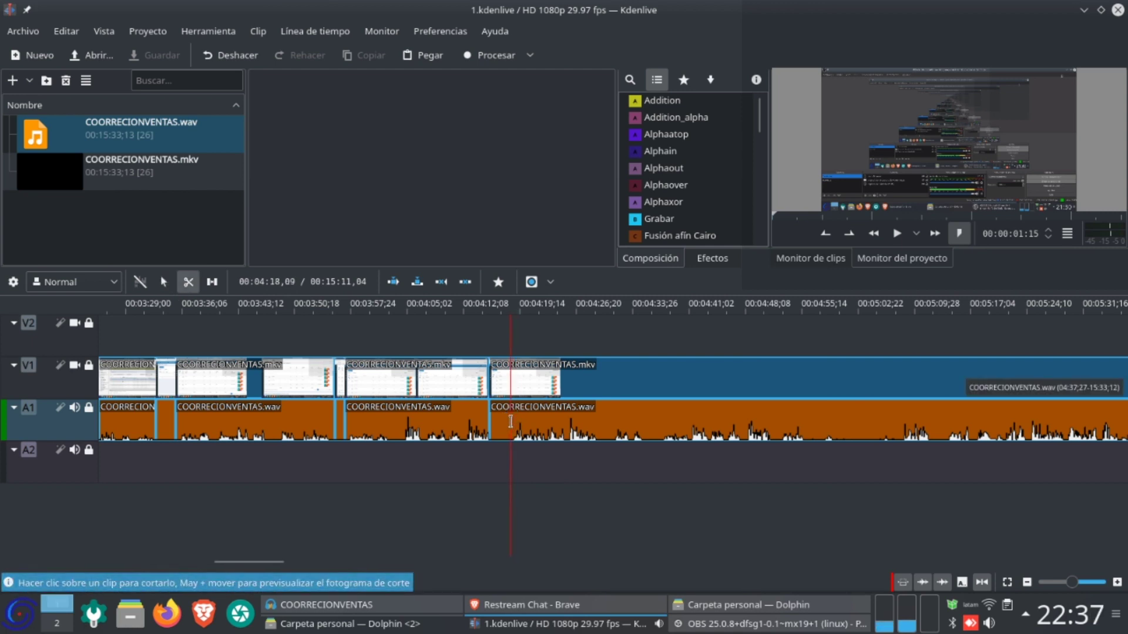
pyautogui.click(600, 423)
pyautogui.click(612, 423)
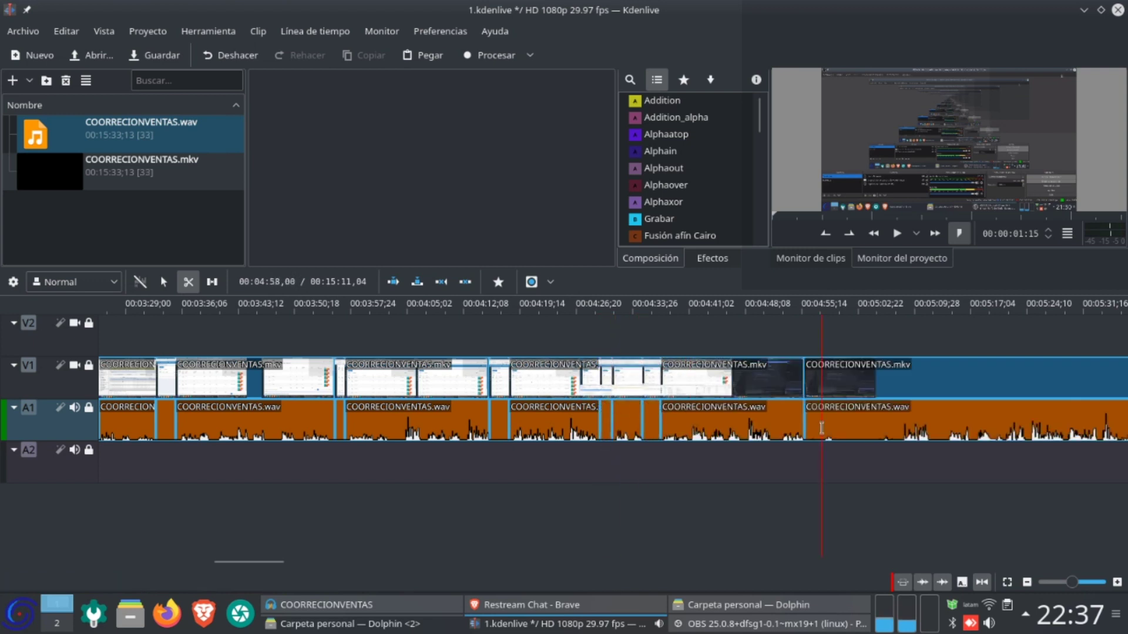
# Cut the video and audio at the pause boundaries from about 4:58 to 5:08 and save the project.
pyautogui.click(821, 428)
pyautogui.click(835, 427)
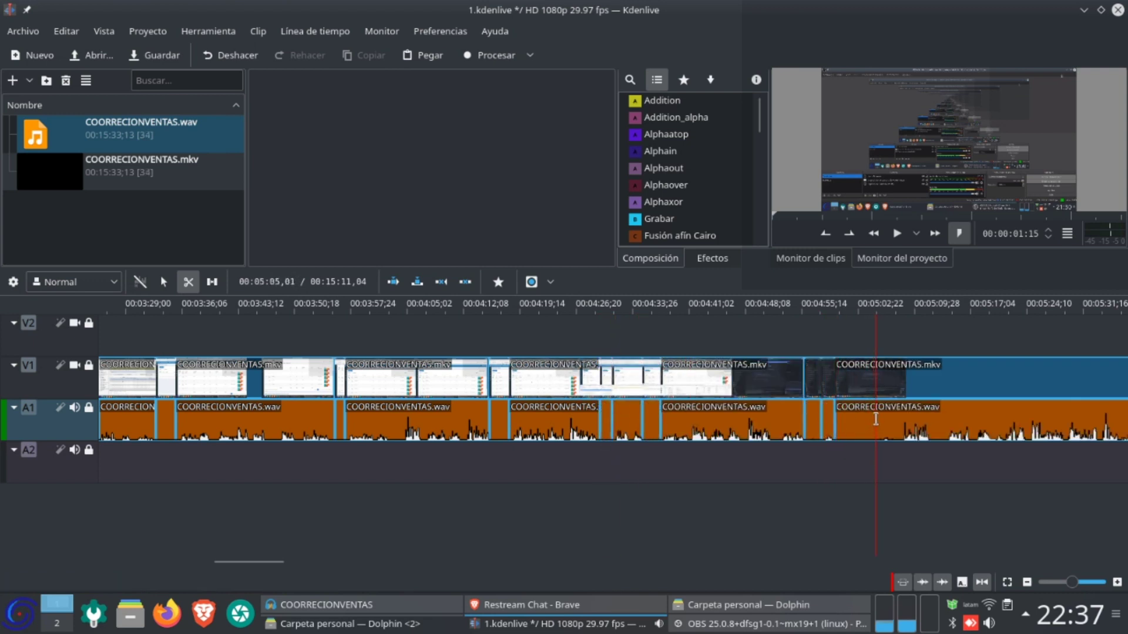
pyautogui.click(879, 423)
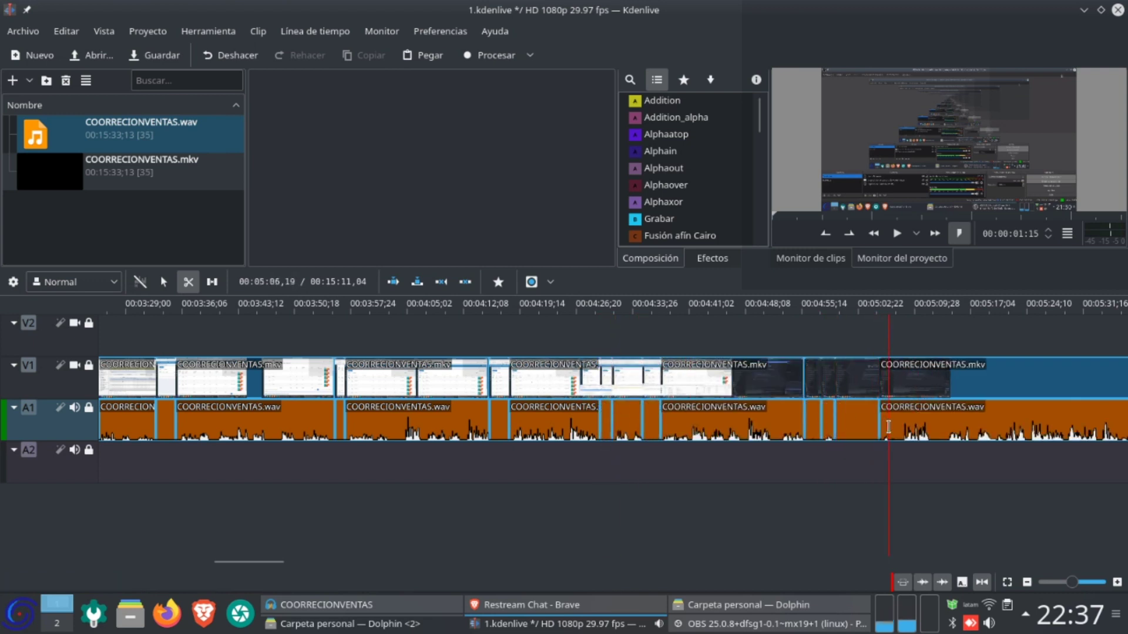
pyautogui.click(890, 427)
pyautogui.click(903, 427)
pyautogui.press('s')
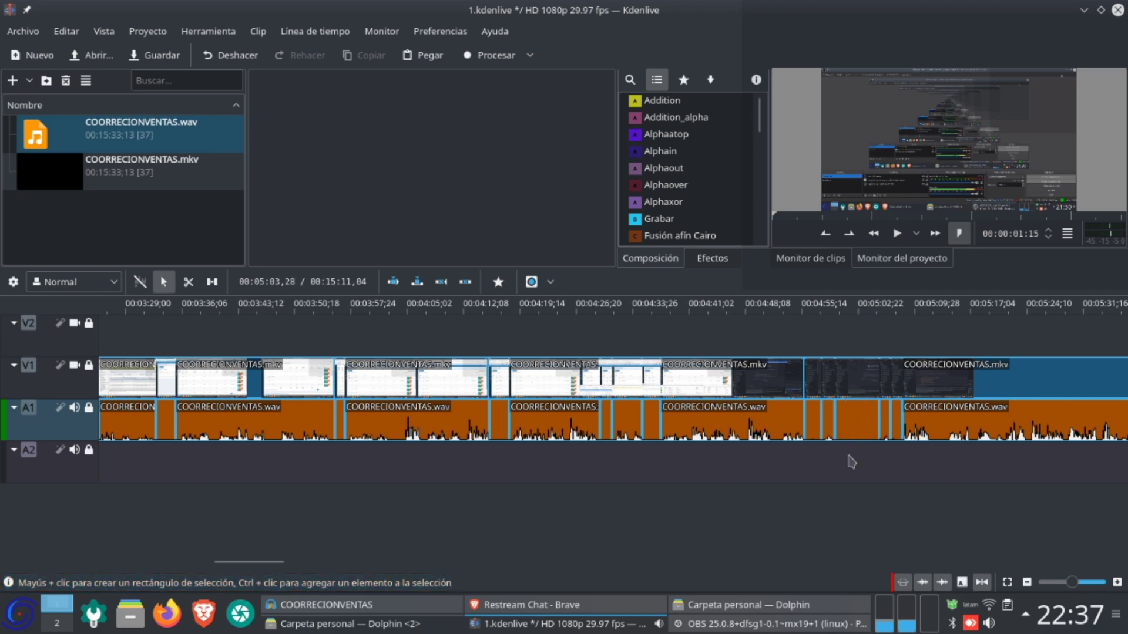
pyautogui.hotkey('ctrl', 's')
# Delete the five silent segments between about 4:30 and 5:08 from V1 and A1.
pyautogui.scroll(-5, 597, 455)
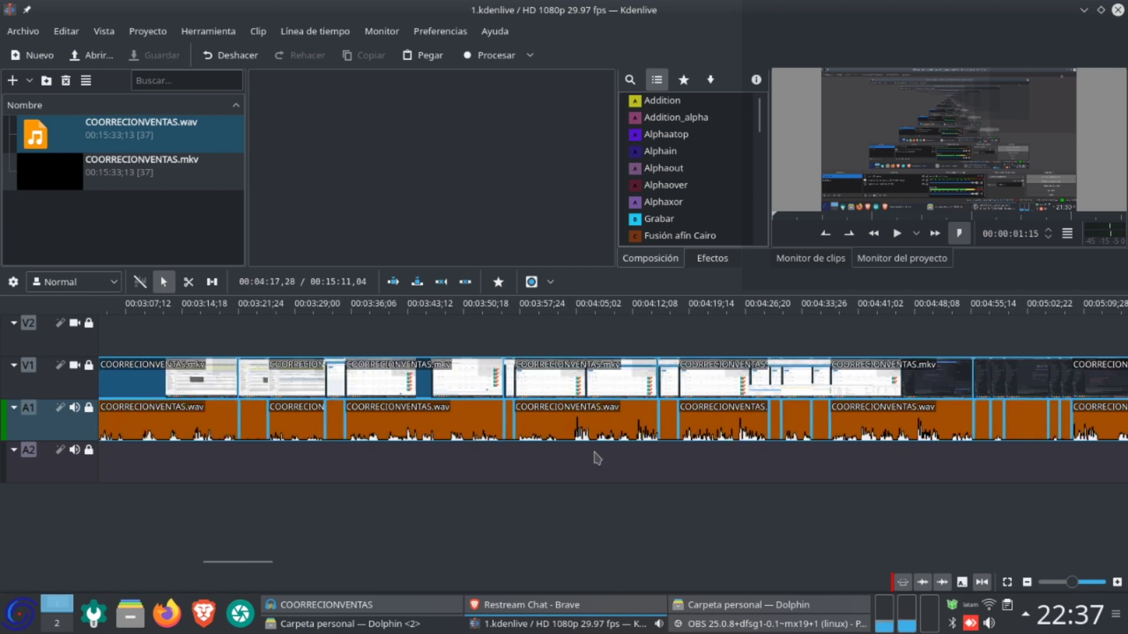
pyautogui.click(695, 420)
pyautogui.press('Delete')
pyautogui.click(727, 432)
pyautogui.press('Delete')
pyautogui.click(643, 430)
pyautogui.press('Delete')
pyautogui.click(483, 429)
pyautogui.press('Delete')
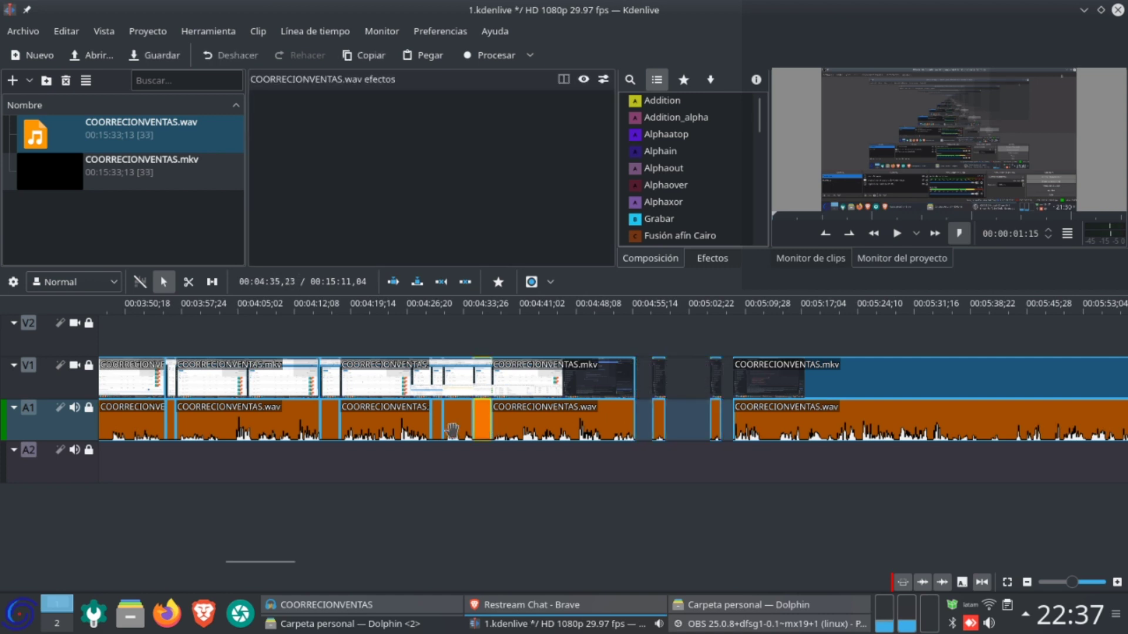
pyautogui.click(437, 427)
pyautogui.press('Delete')
# Delete the silent segments between about 1:44 and 4:18 from V1 and A1, keeping the spoken segments.
pyautogui.press('p')
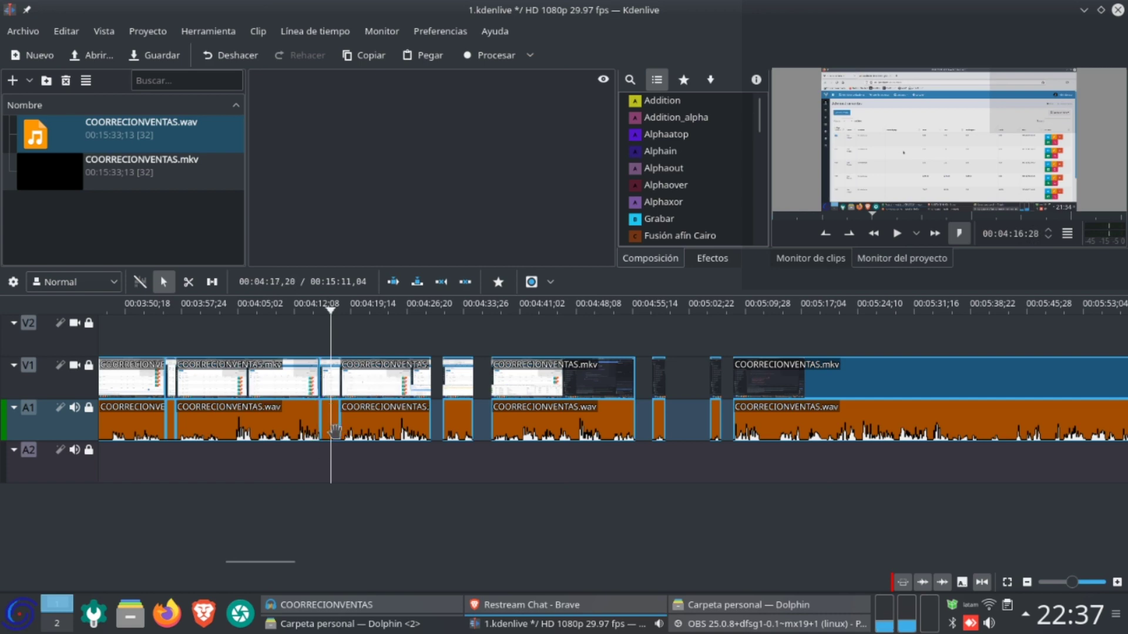
pyautogui.hscroll(-4, 411, 434)
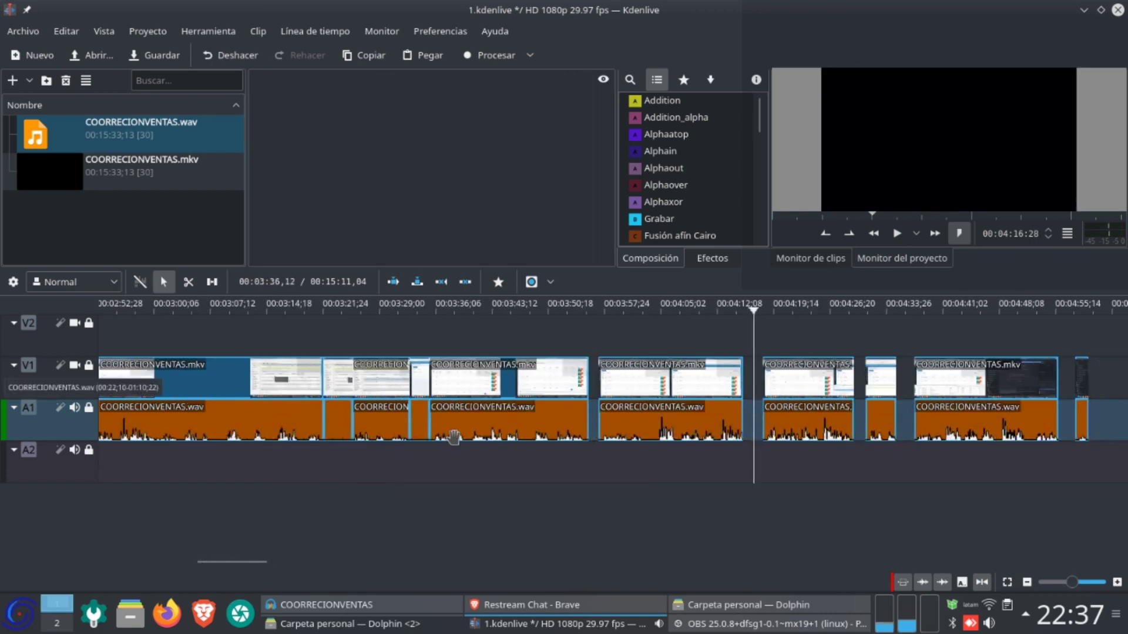
pyautogui.hscroll(-5, 344, 446)
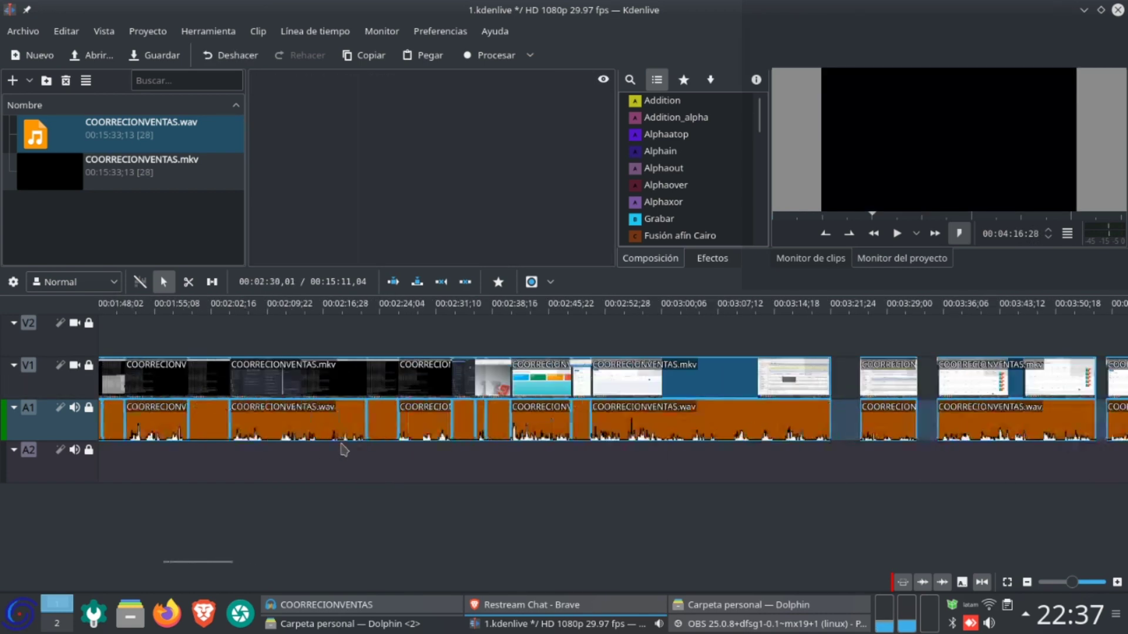
pyautogui.press('Delete')
pyautogui.click(632, 430)
pyautogui.press('Delete')
pyautogui.click(545, 429)
pyautogui.press('Delete')
pyautogui.click(382, 429)
pyautogui.press('Delete')
pyautogui.click(281, 430)
pyautogui.press('Delete')
pyautogui.click(244, 430)
pyautogui.press('Delete')
# Delete the two silent segments between about 0:48 and 1:01 from V1 and A1.
pyautogui.hscroll(-8, 253, 450)
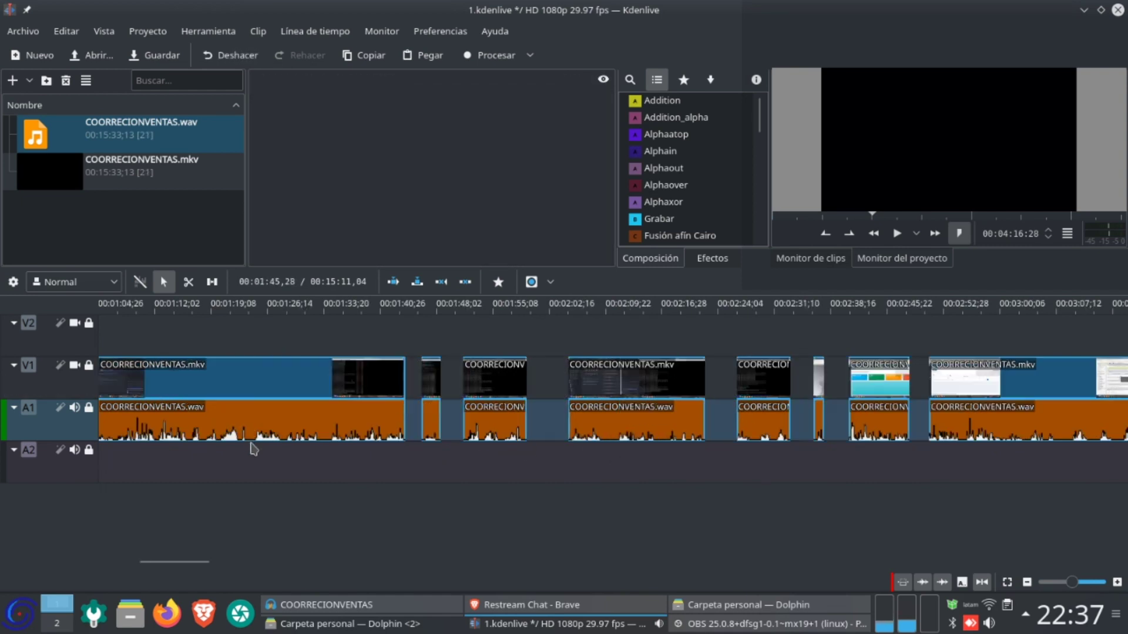
pyautogui.click(558, 434)
pyautogui.press('Delete')
pyautogui.click(488, 431)
pyautogui.press('Delete')
# Move the clips on V1 and A1 back against their predecessors to close the gaps between about 0:48 and 2:36.
pyautogui.moveTo(524, 439); pyautogui.dragTo(499, 439)
pyautogui.moveTo(647, 427); pyautogui.dragTo(503, 422)
pyautogui.hscroll(1, 881, 471)
pyautogui.hscroll(2, 882, 477)
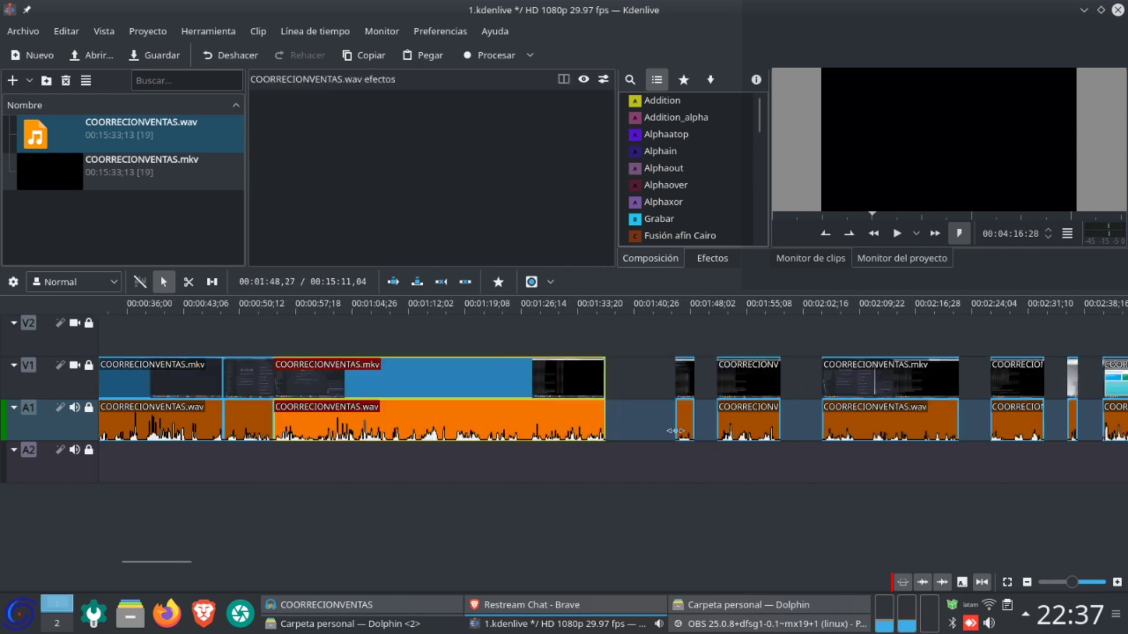
pyautogui.moveTo(682, 425); pyautogui.dragTo(605, 428)
pyautogui.moveTo(753, 431); pyautogui.dragTo(608, 428)
pyautogui.moveTo(844, 424); pyautogui.dragTo(558, 423)
pyautogui.hscroll(2, 890, 451)
pyautogui.moveTo(771, 425); pyautogui.dragTo(606, 428)
pyautogui.moveTo(817, 420); pyautogui.dragTo(586, 423)
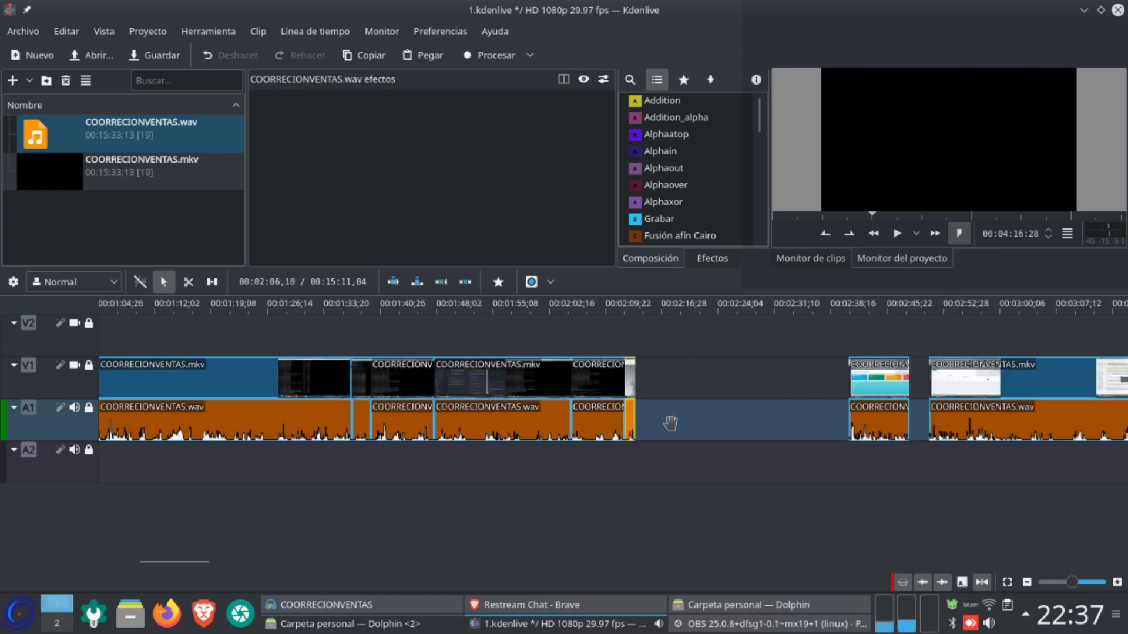
# Close the remaining gaps between about 2:37 and 5:08 by moving each clip against the previous one, and save the project.
pyautogui.moveTo(871, 423); pyautogui.dragTo(590, 428)
pyautogui.moveTo(959, 428); pyautogui.dragTo(681, 428)
pyautogui.hscroll(5, 694, 428)
pyautogui.moveTo(707, 428); pyautogui.dragTo(438, 428)
pyautogui.moveTo(793, 429); pyautogui.dragTo(477, 418)
pyautogui.moveTo(982, 417); pyautogui.dragTo(694, 420)
pyautogui.hscroll(3, 693, 420)
pyautogui.moveTo(900, 434); pyautogui.dragTo(468, 426)
pyautogui.hscroll(5, 355, 433)
pyautogui.moveTo(312, 420); pyautogui.dragTo(300, 421)
pyautogui.moveTo(904, 428); pyautogui.dragTo(489, 431)
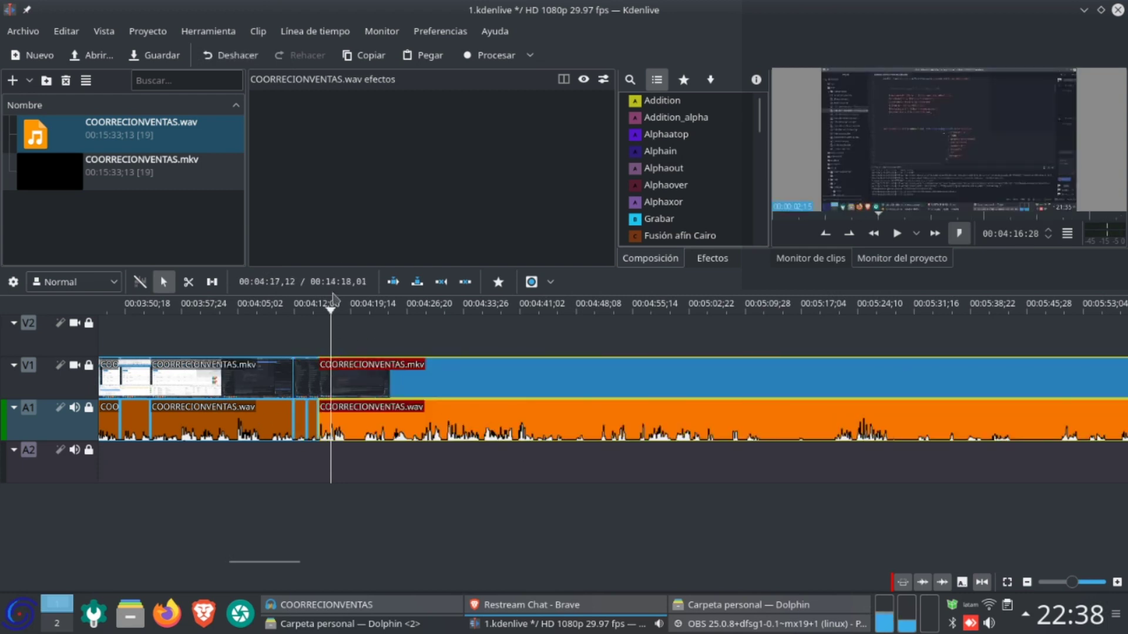
pyautogui.hotkey('ctrl', 's')
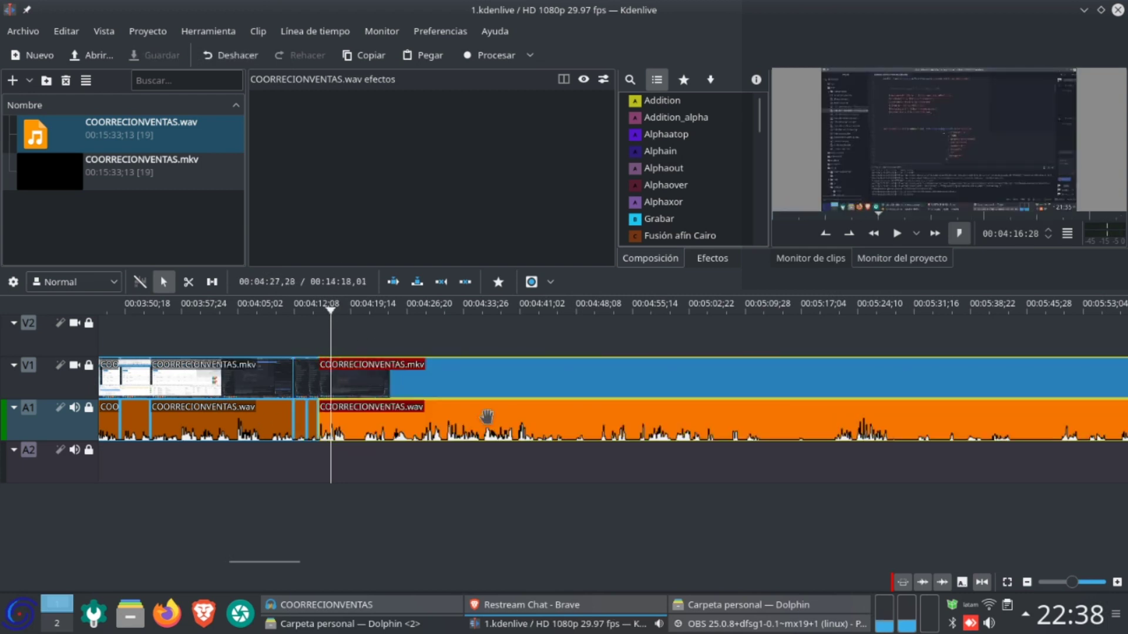
# Switch to Restream Chat in Brave, check the connected channels and their viewers, and switch to OBS.
pyautogui.click(511, 609)
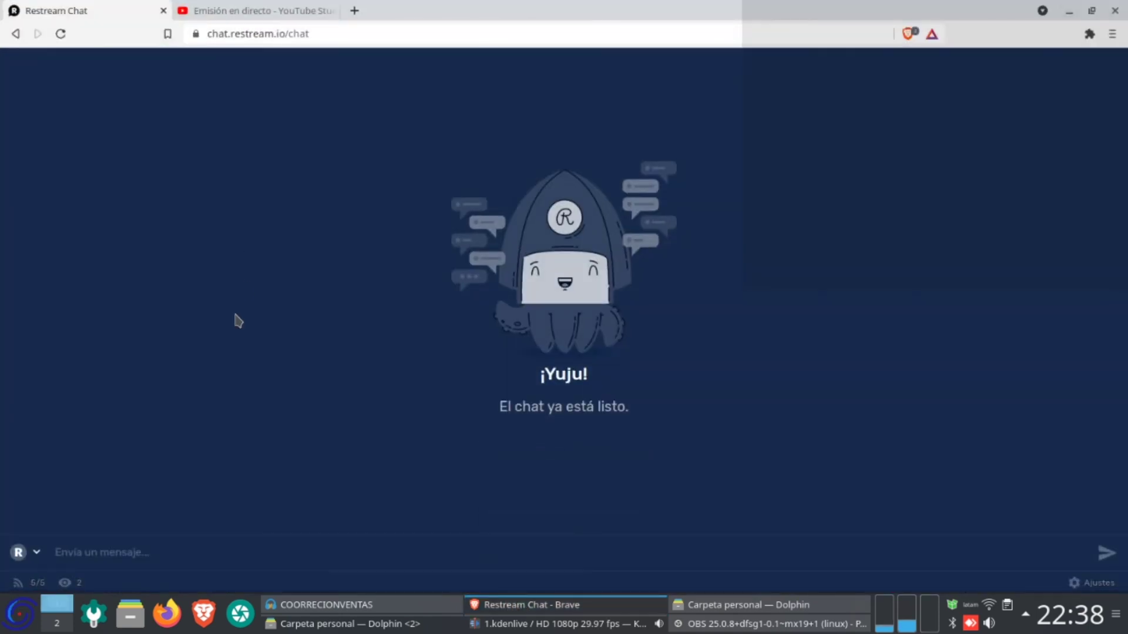
pyautogui.click(66, 584)
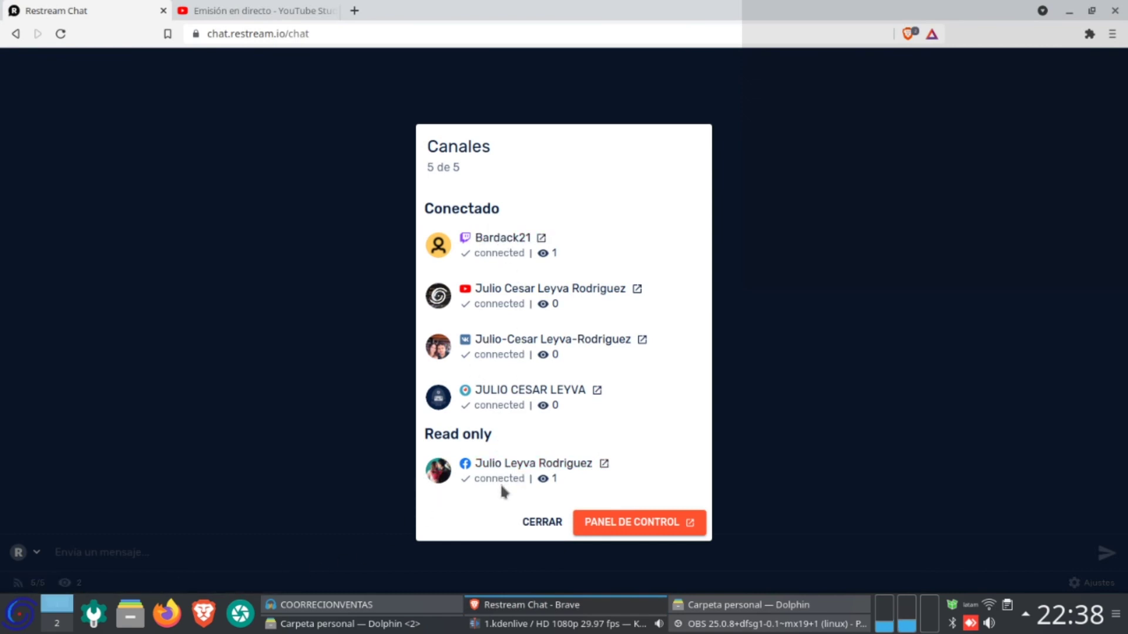
pyautogui.click(538, 524)
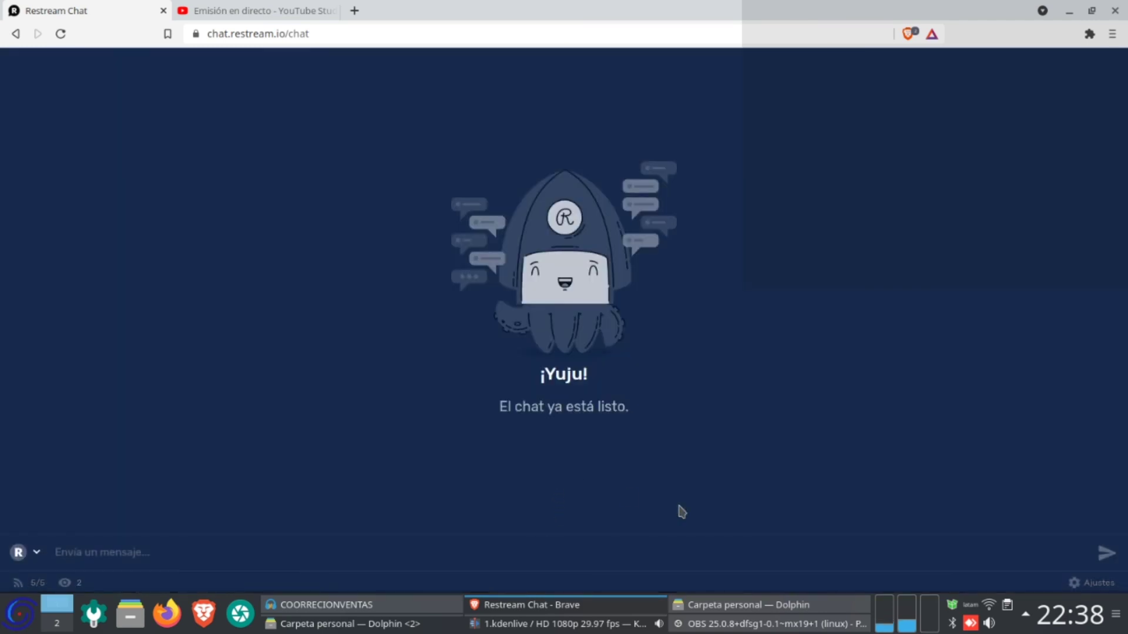
pyautogui.click(769, 623)
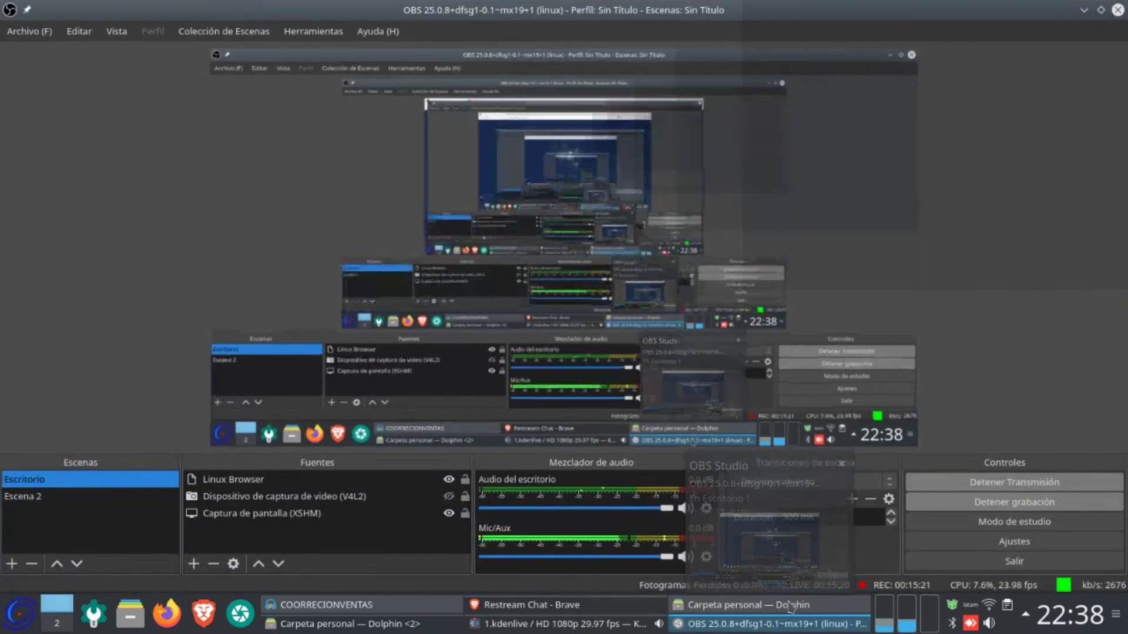